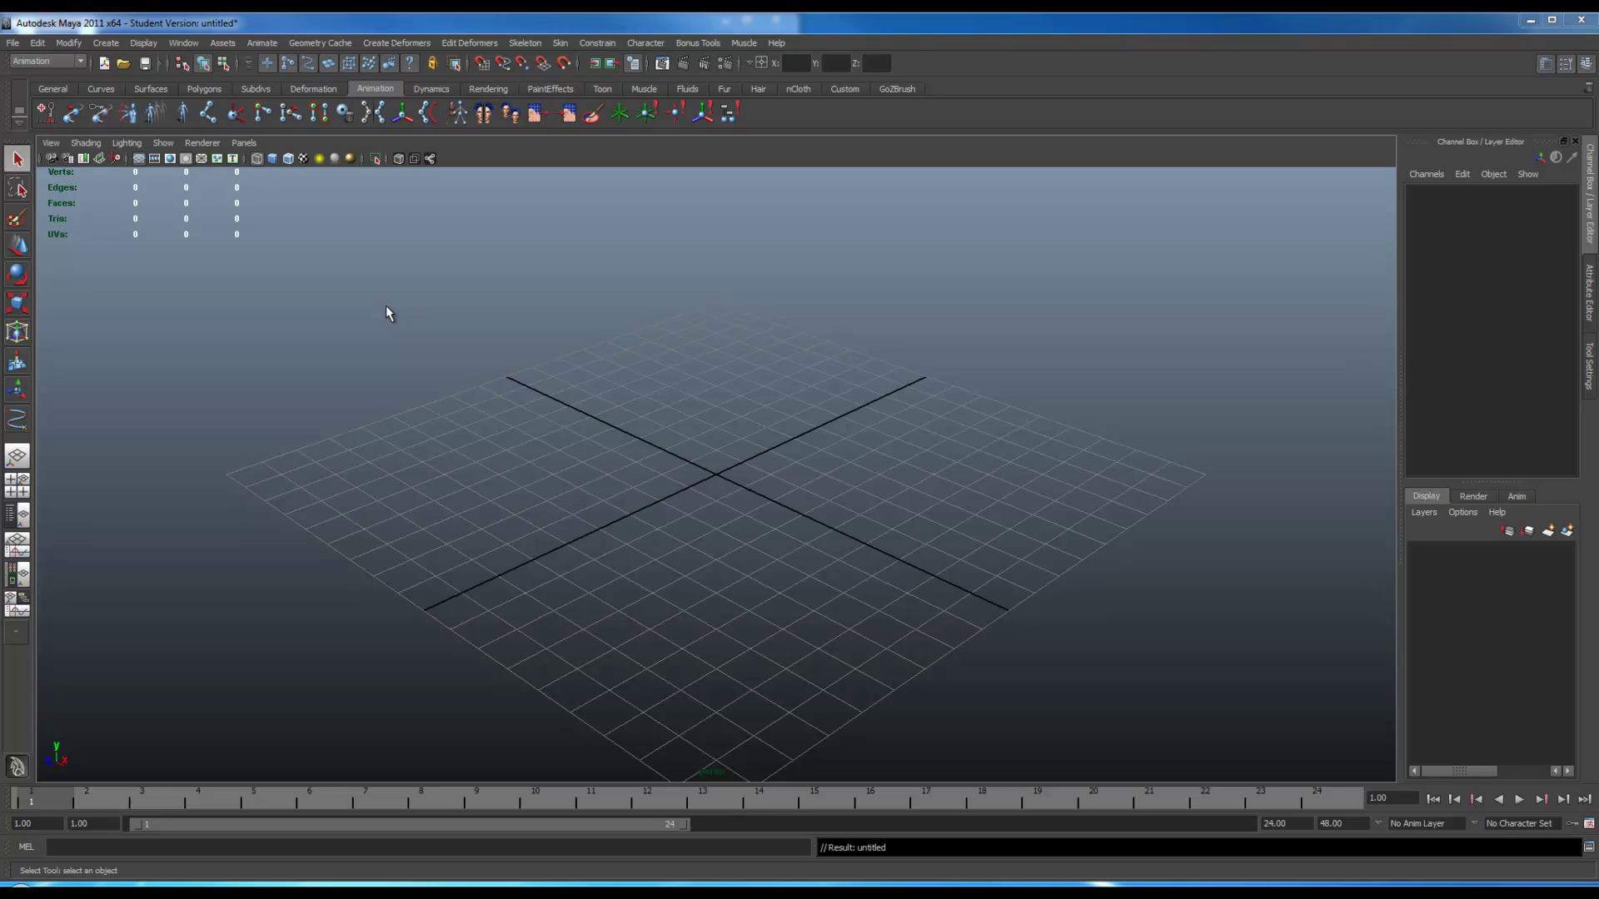
Make a test NURBS circle from the Curves shelf, look it over, then delete it
click(101, 88)
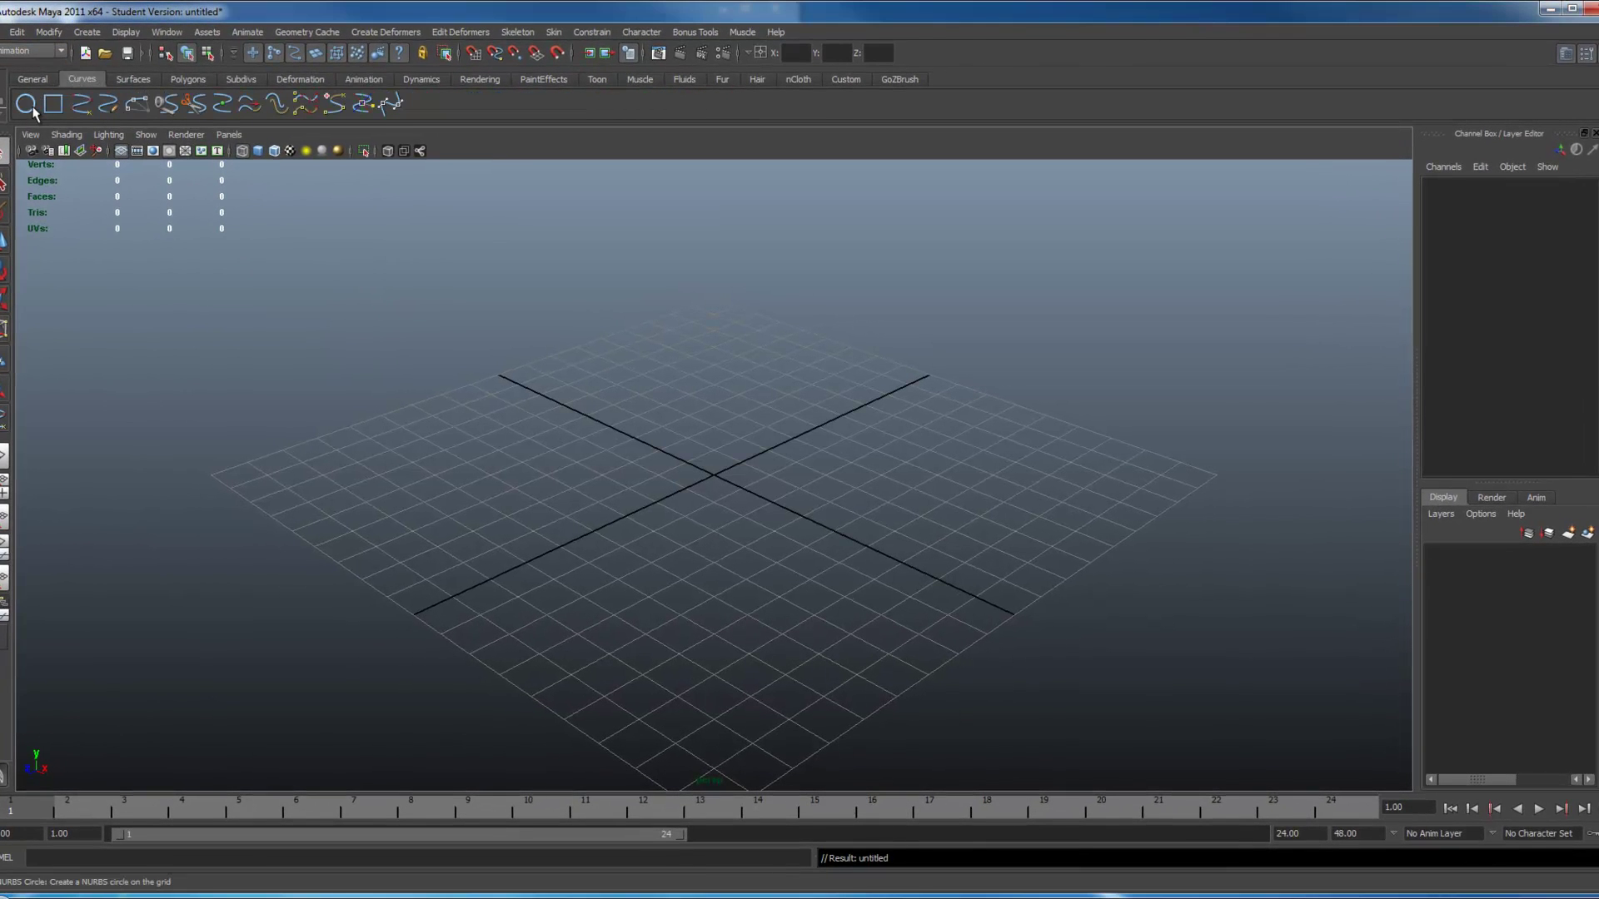
click(33, 110)
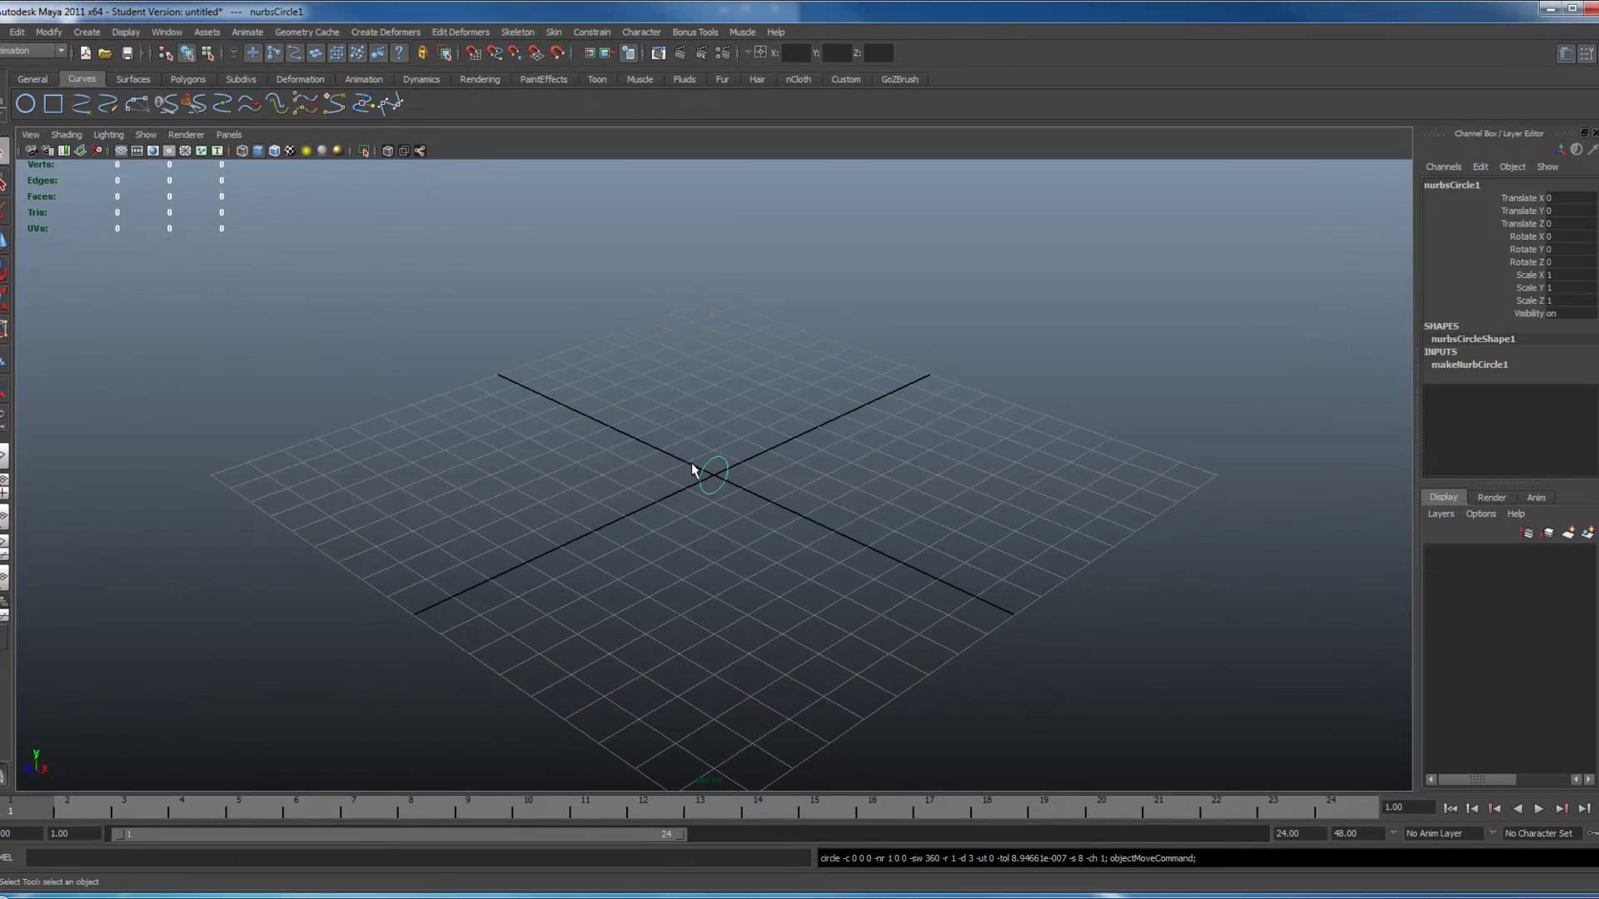
alt+right_drag(663, 457, 1167, 564)
alt+drag(899, 542, 491, 504)
alt+right_drag(633, 525, 941, 570)
alt+drag(658, 527, 873, 520)
key(w)
alt+drag(672, 500, 767, 549)
key(Delete)
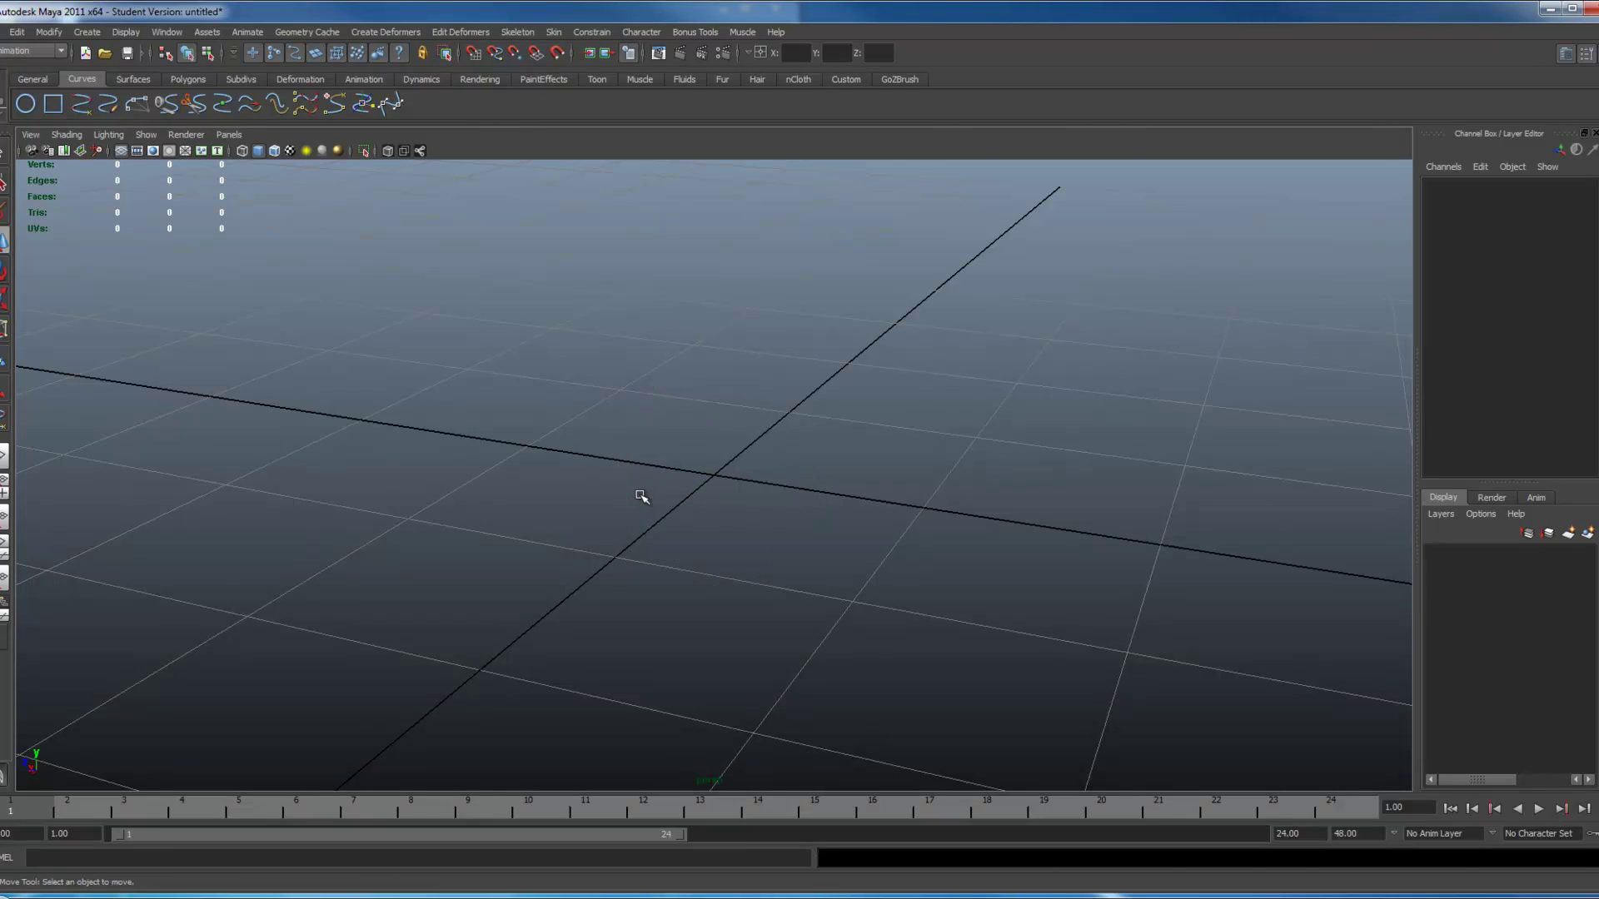
Create a NURBS circle from Circle Options with the settings reset to defaults
click(79, 32)
mouse_move(112, 52)
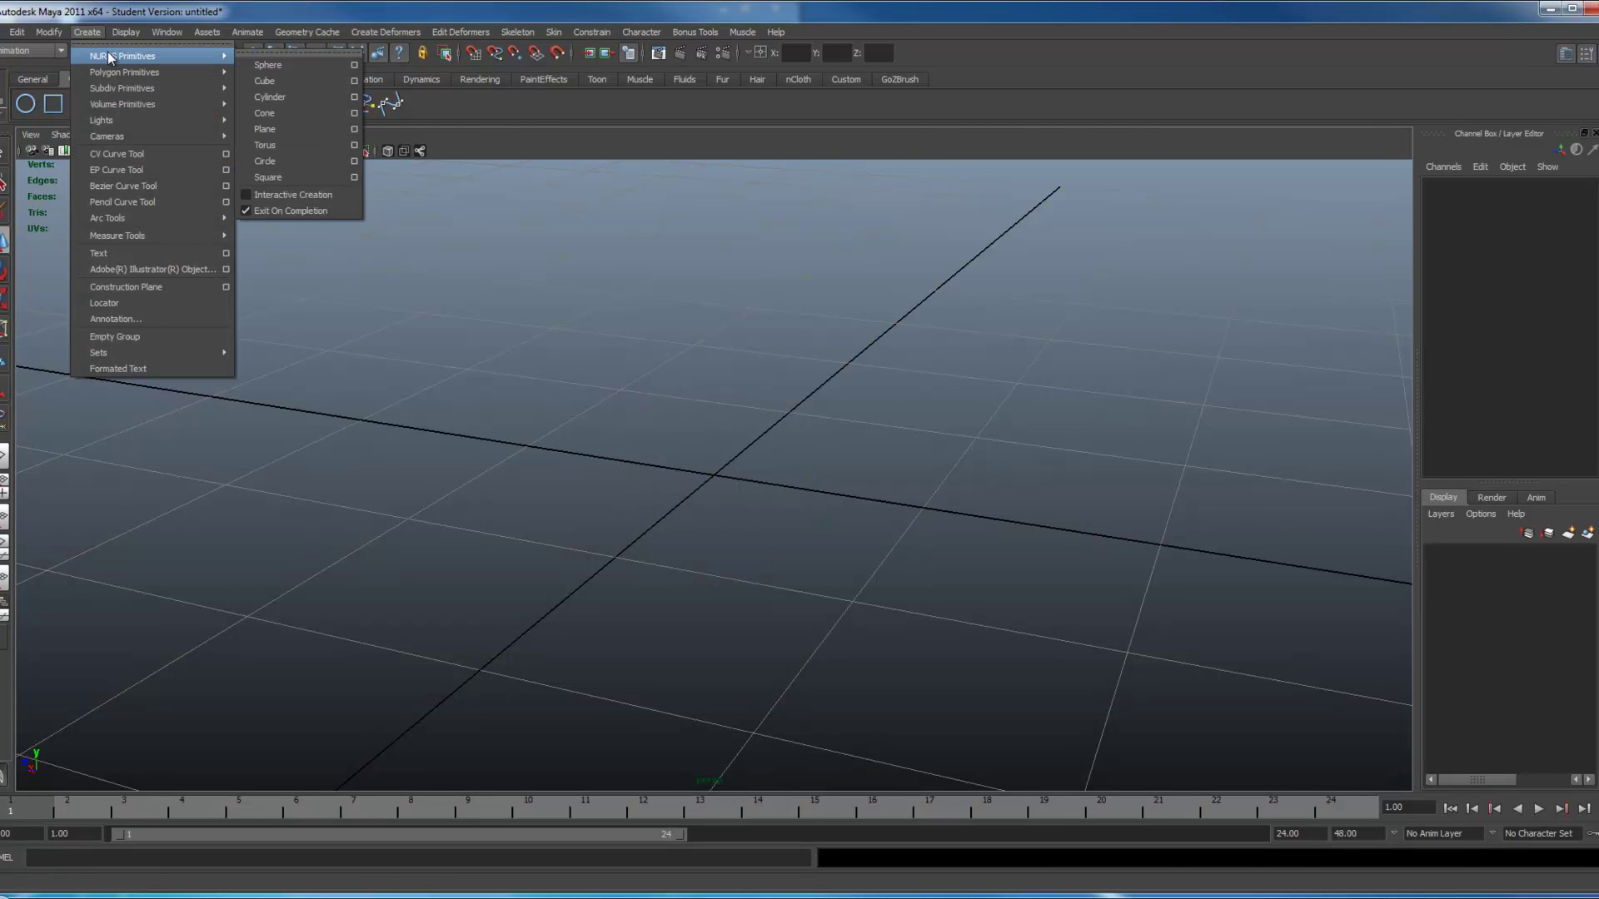
click(354, 162)
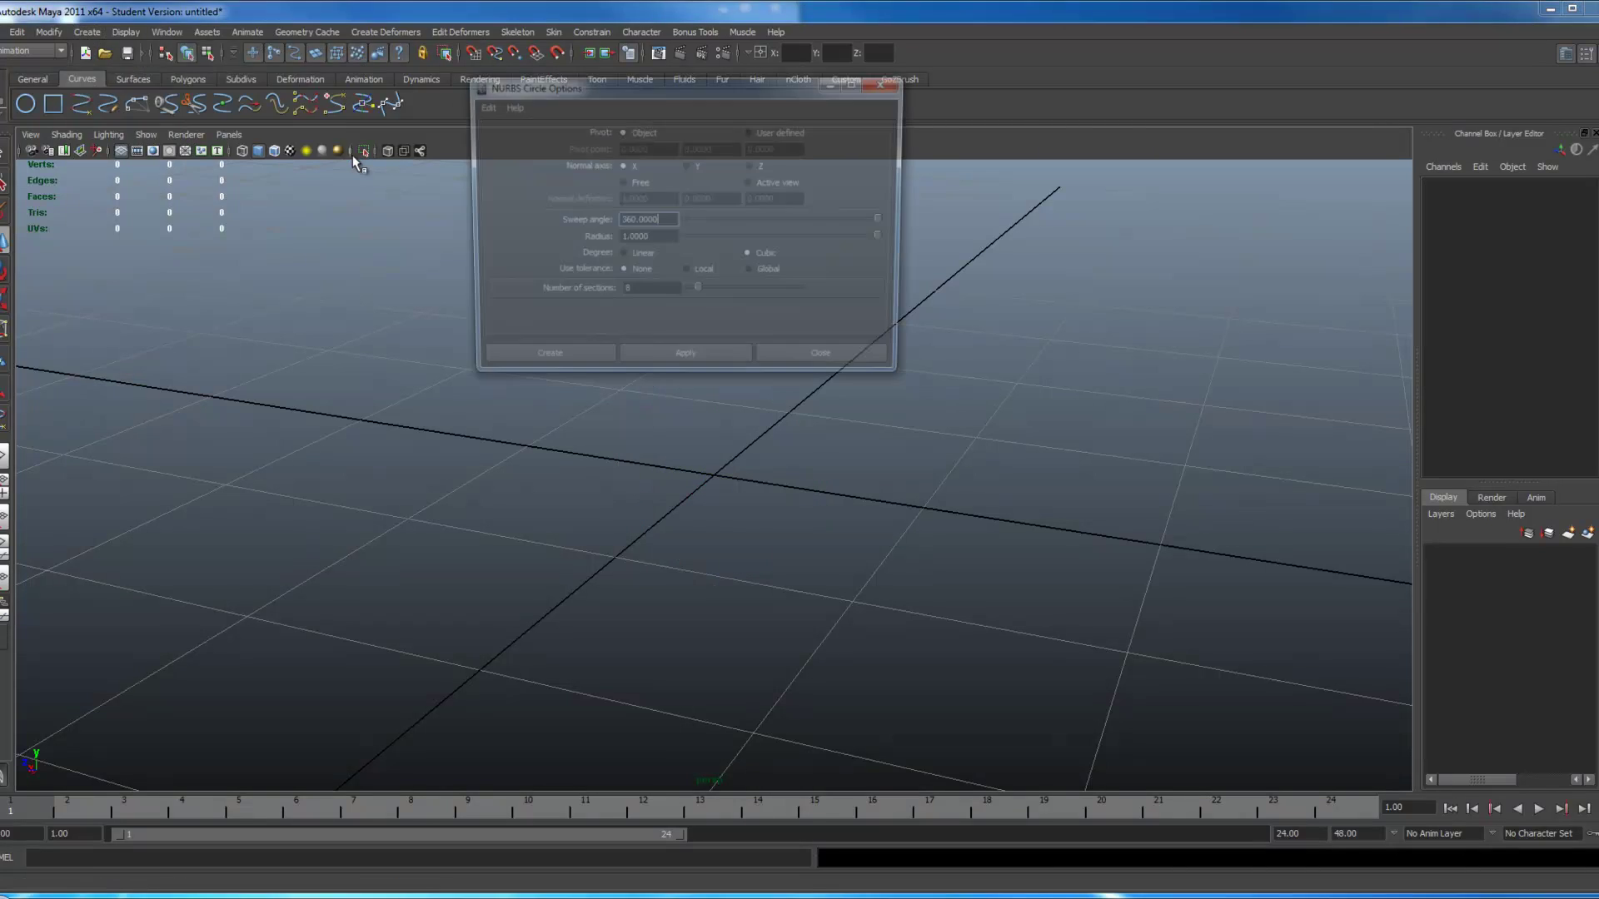
click(482, 106)
click(508, 122)
click(887, 82)
Duplicate the circle, rotate the copy -45° on Z, and repeat with Shift+D
click(25, 104)
alt+drag(784, 483, 550, 487)
alt+right_drag(550, 486, 721, 526)
alt+drag(722, 528, 800, 493)
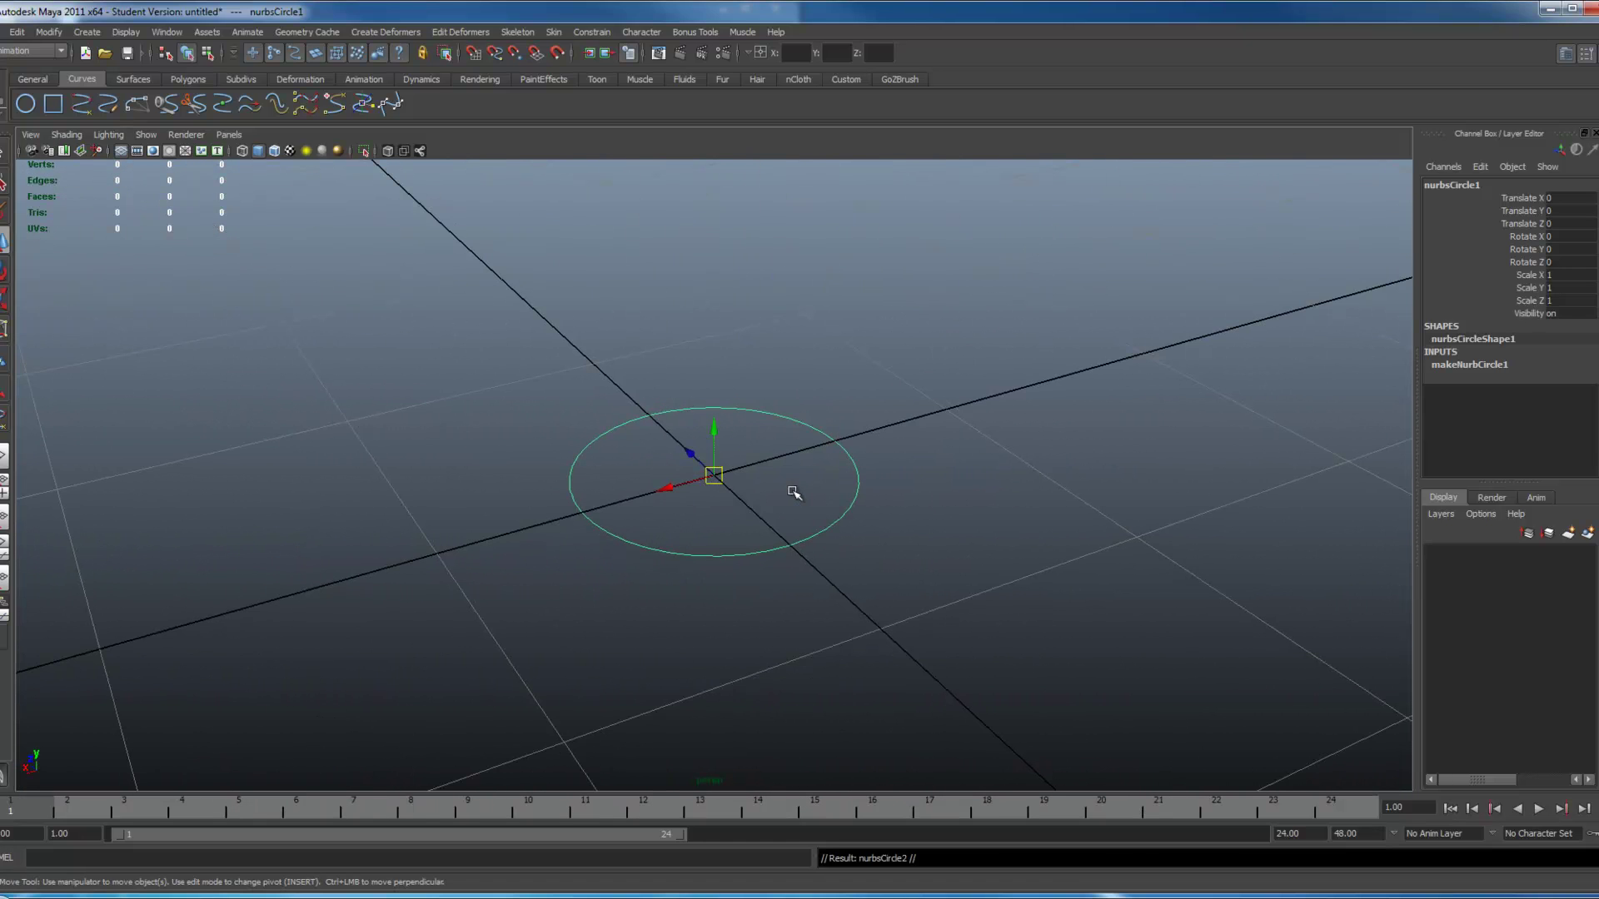
key(ctrl+d)
key(e)
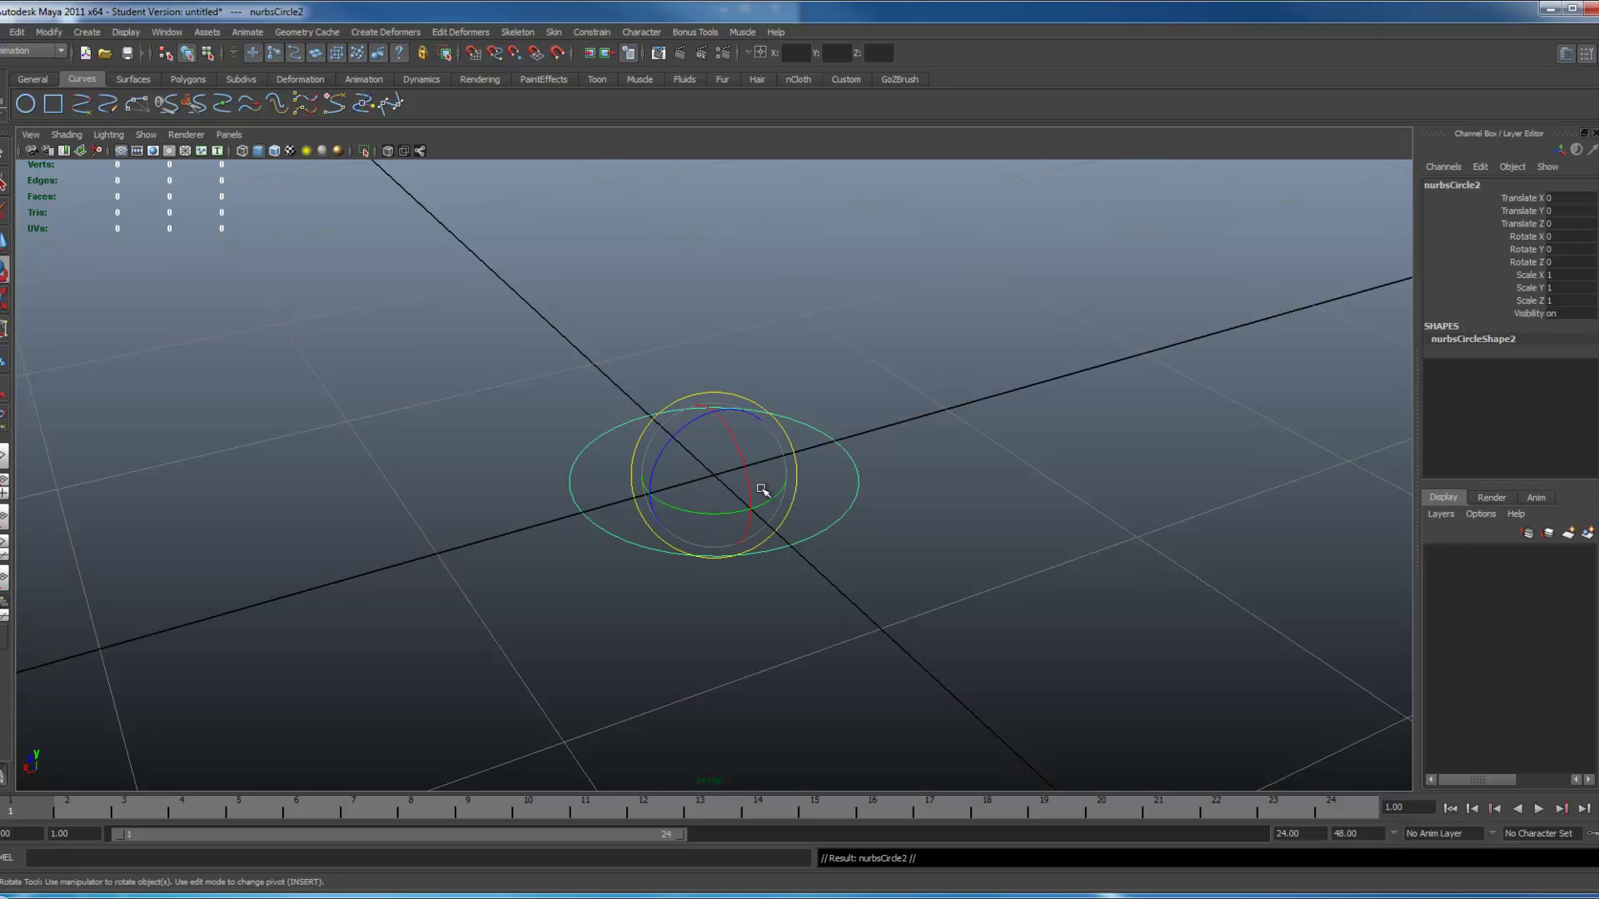
drag(680, 434, 654, 468)
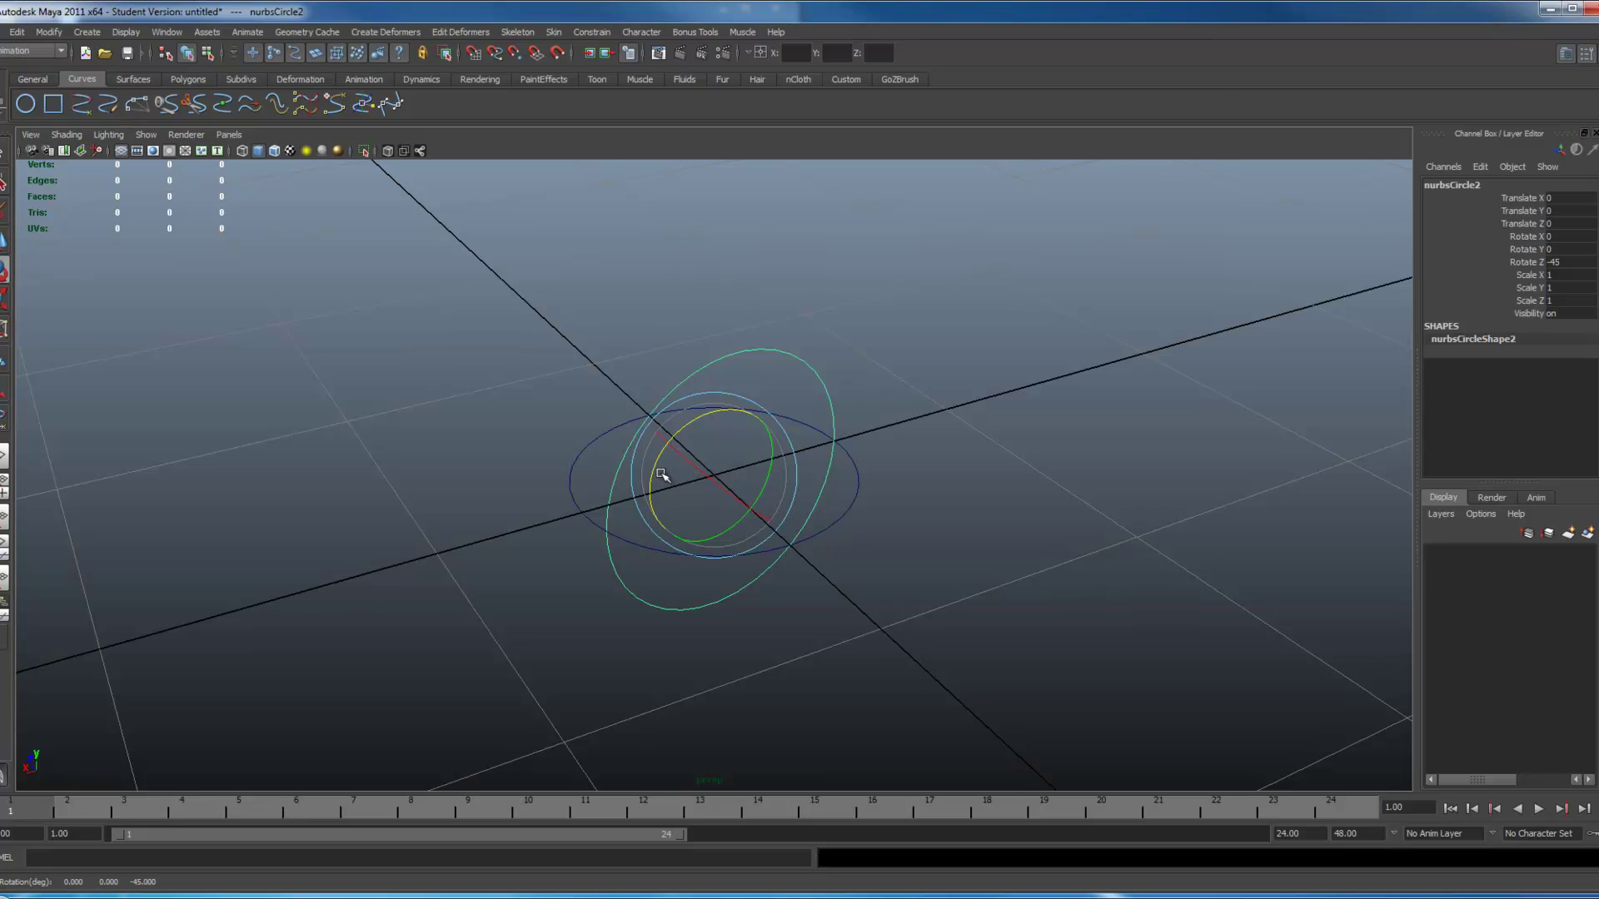
key(shift+d)
key(shift+d)
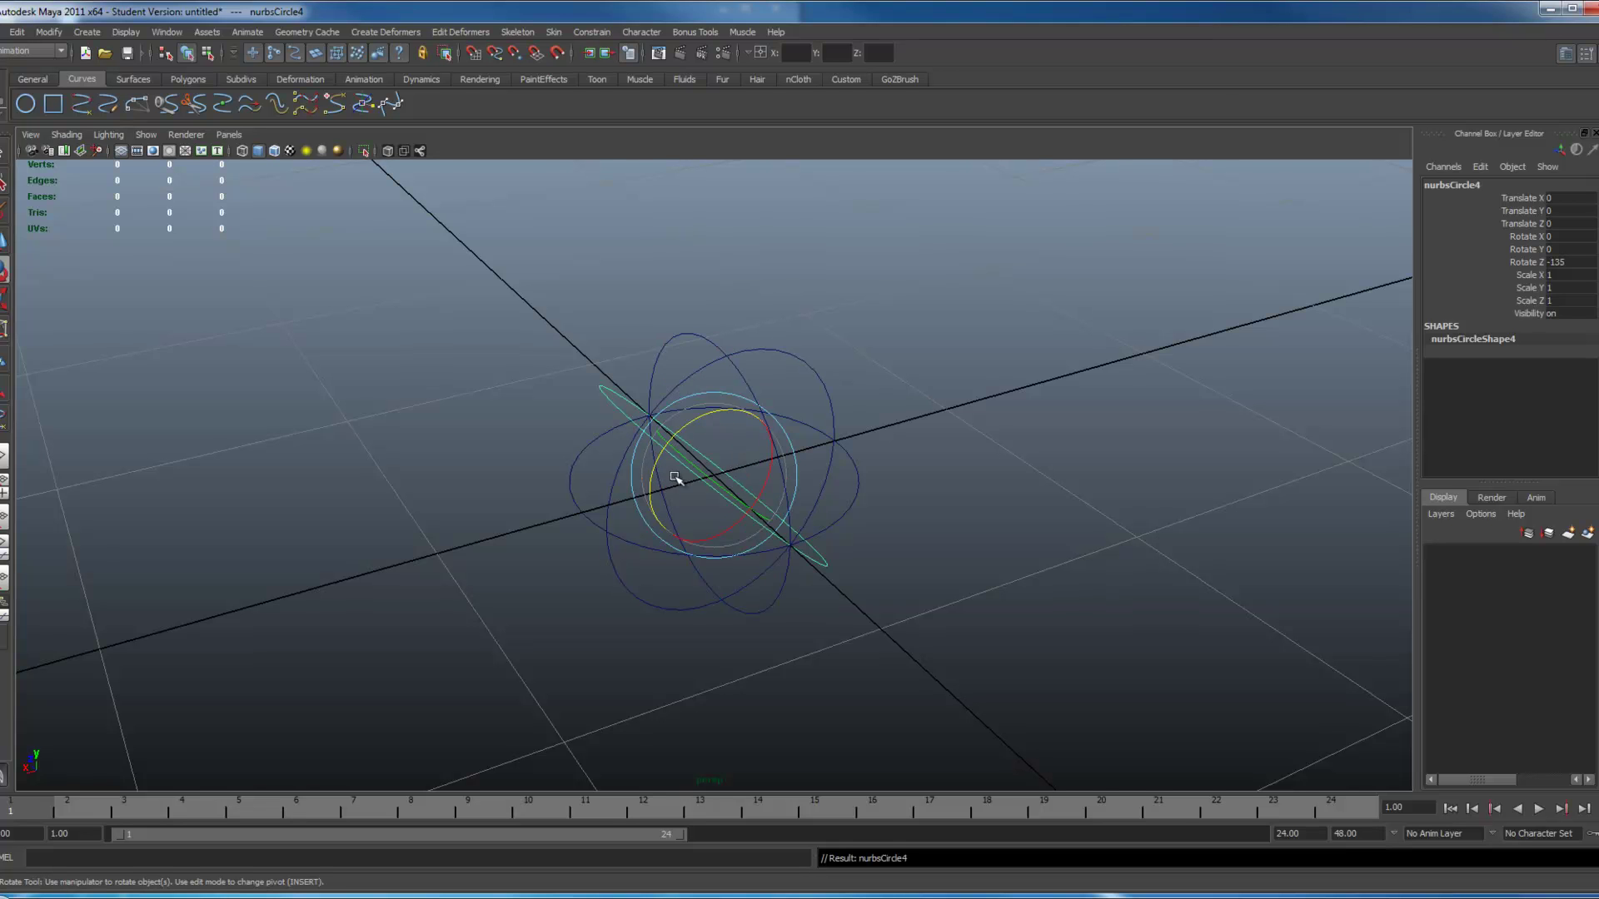
Duplicate the original flat circle and stand the copy upright at 90° on X
alt+drag(739, 475, 909, 554)
click(850, 509)
click(850, 522)
key(ctrl+d)
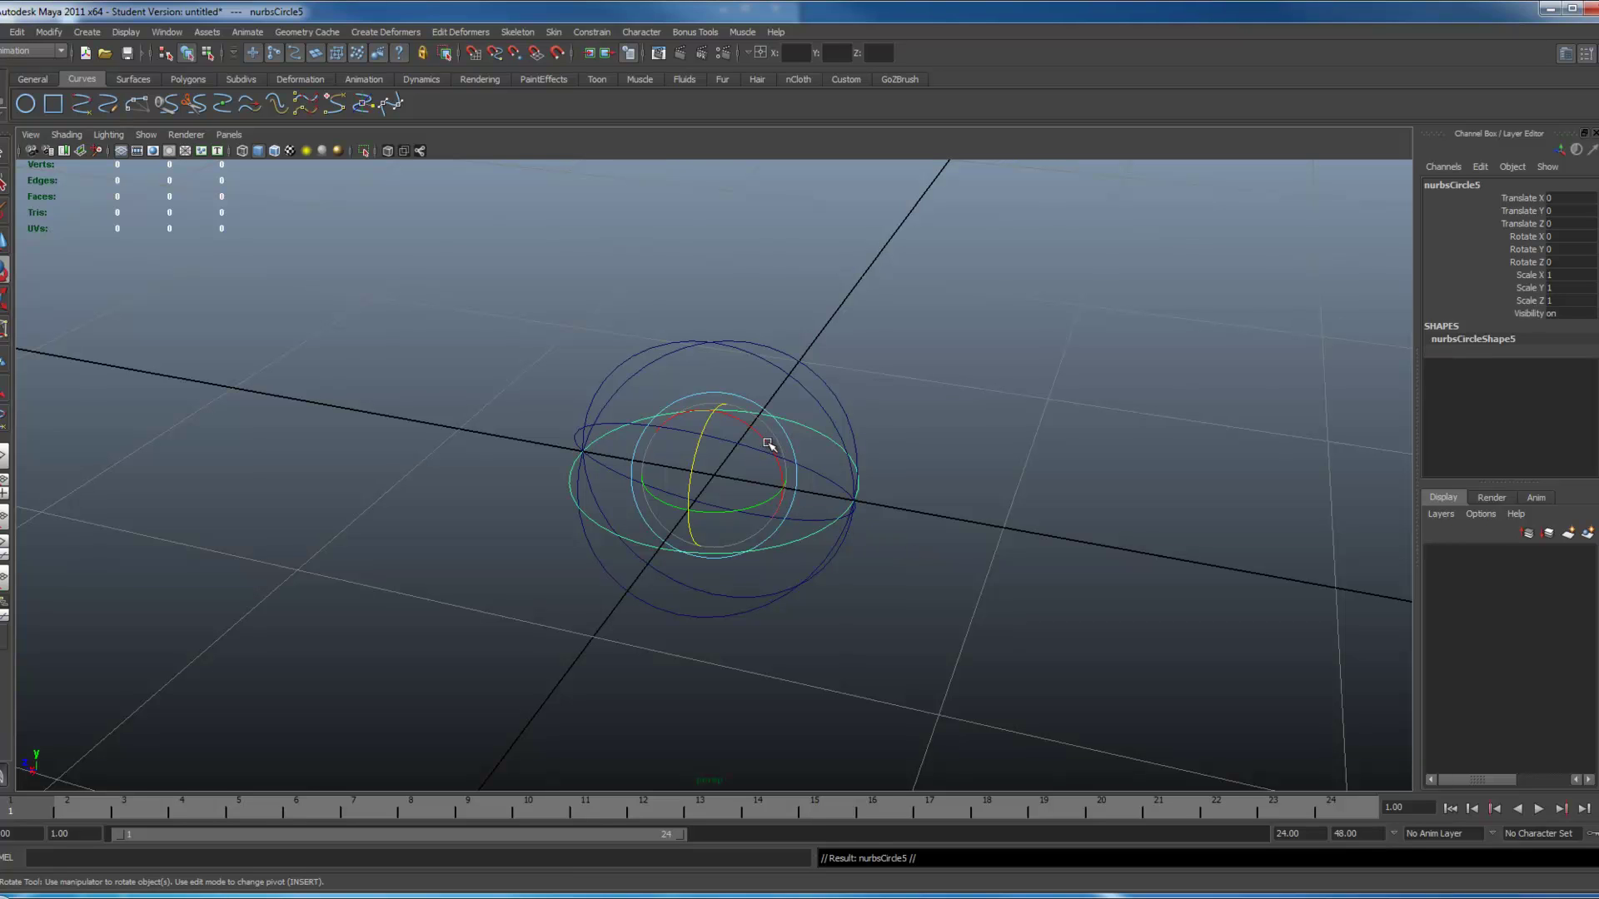
drag(768, 444, 817, 403)
click(822, 410)
click(667, 399)
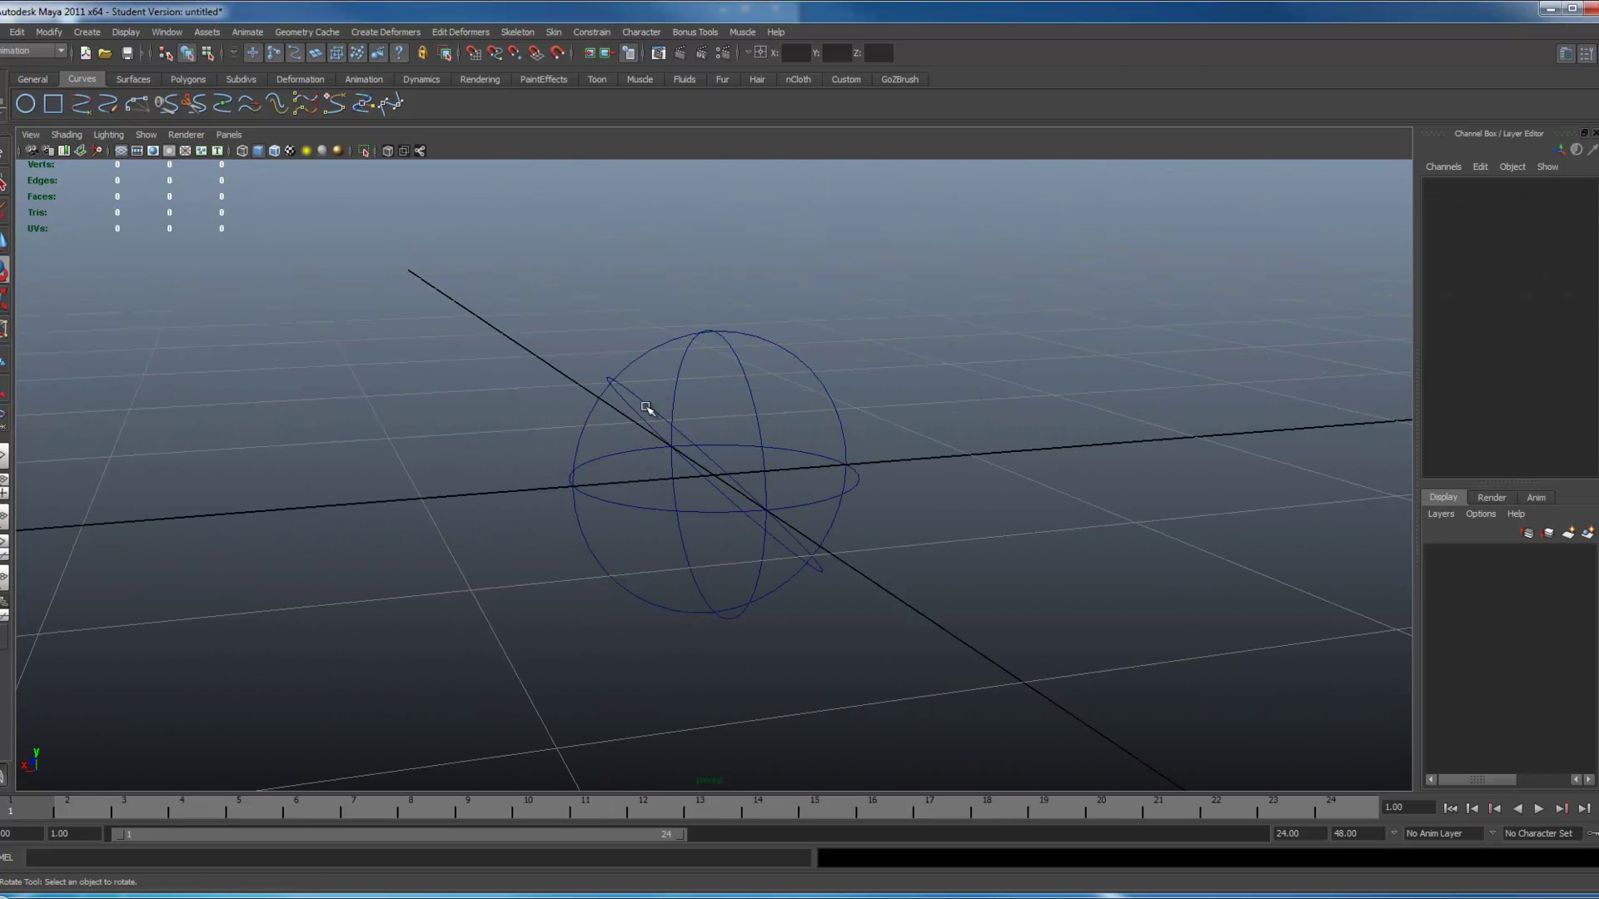
click(646, 408)
click(880, 467)
alt+drag(928, 475, 347, 695)
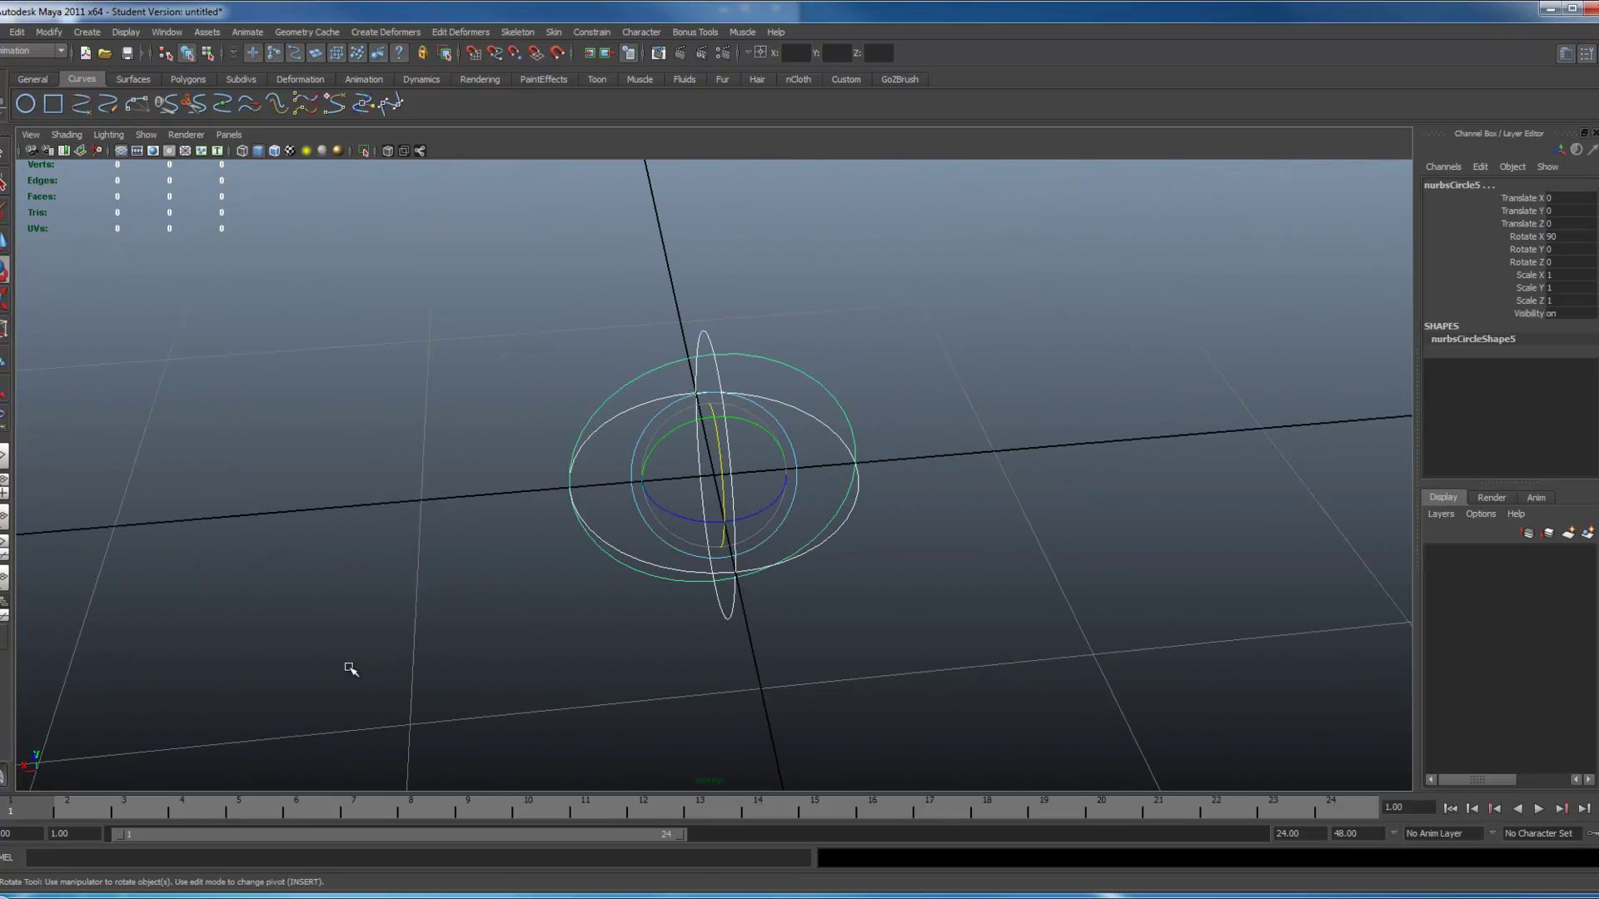
Browse the Modify menu and select the circle nurbsCircle3 in the viewport
click(58, 35)
click(70, 87)
click(1118, 571)
alt+drag(1118, 571, 760, 574)
click(836, 528)
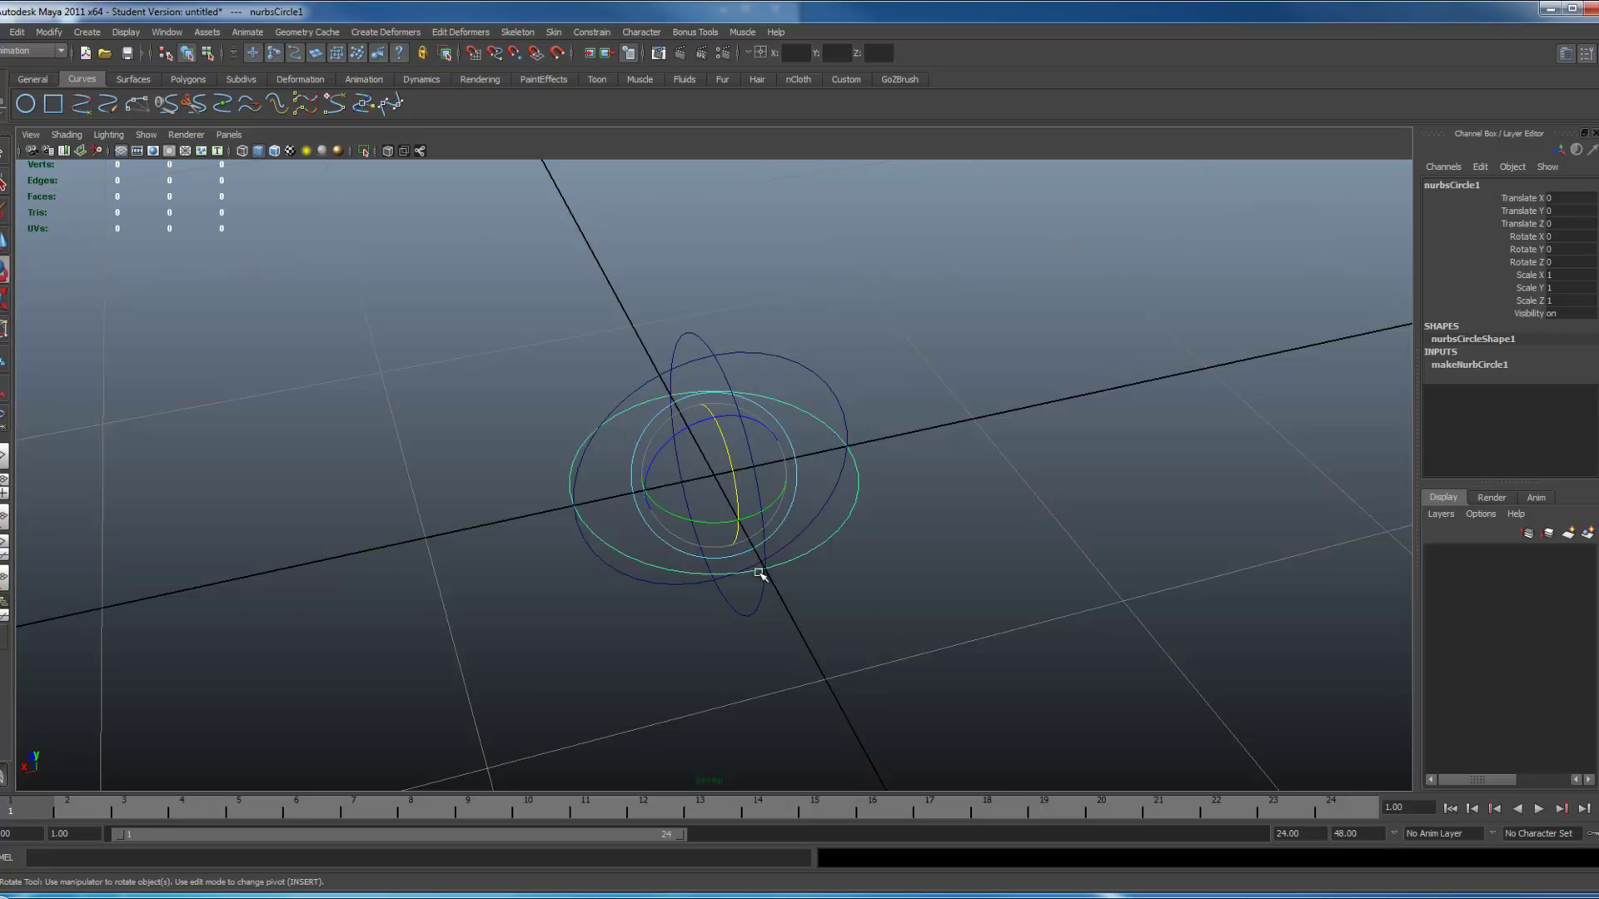
click(964, 547)
alt+drag(917, 535, 812, 454)
click(808, 382)
alt+drag(867, 521, 911, 539)
Pick-walk to nurbsCircleShape3, add nurbsCircle1, and run 'parent -r -s'
key(Down)
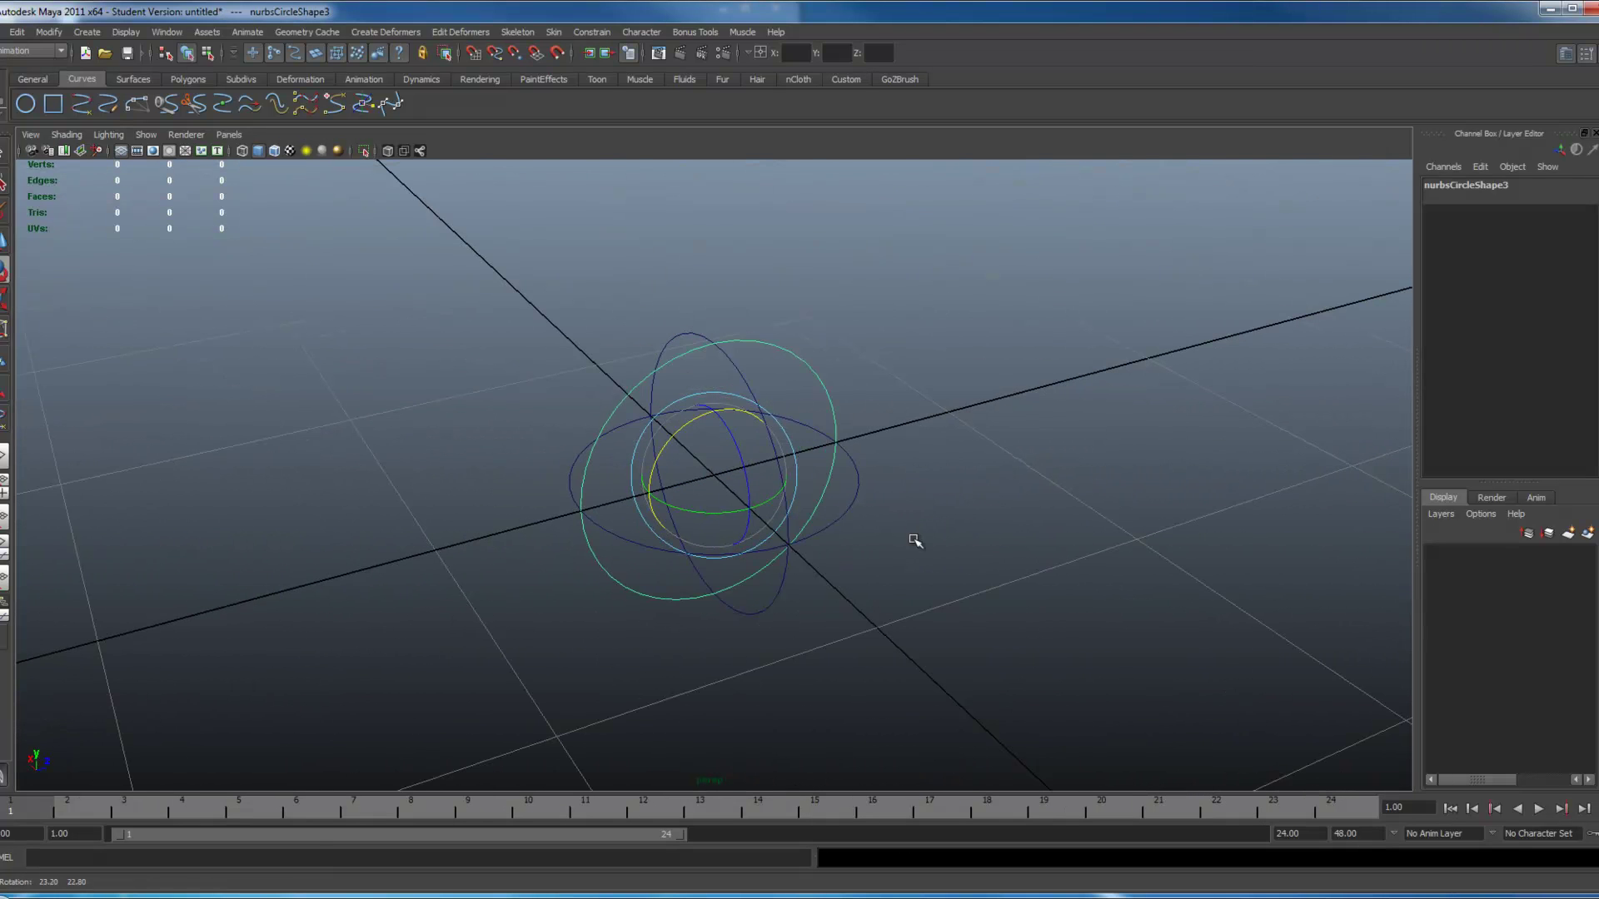
shift+click(852, 504)
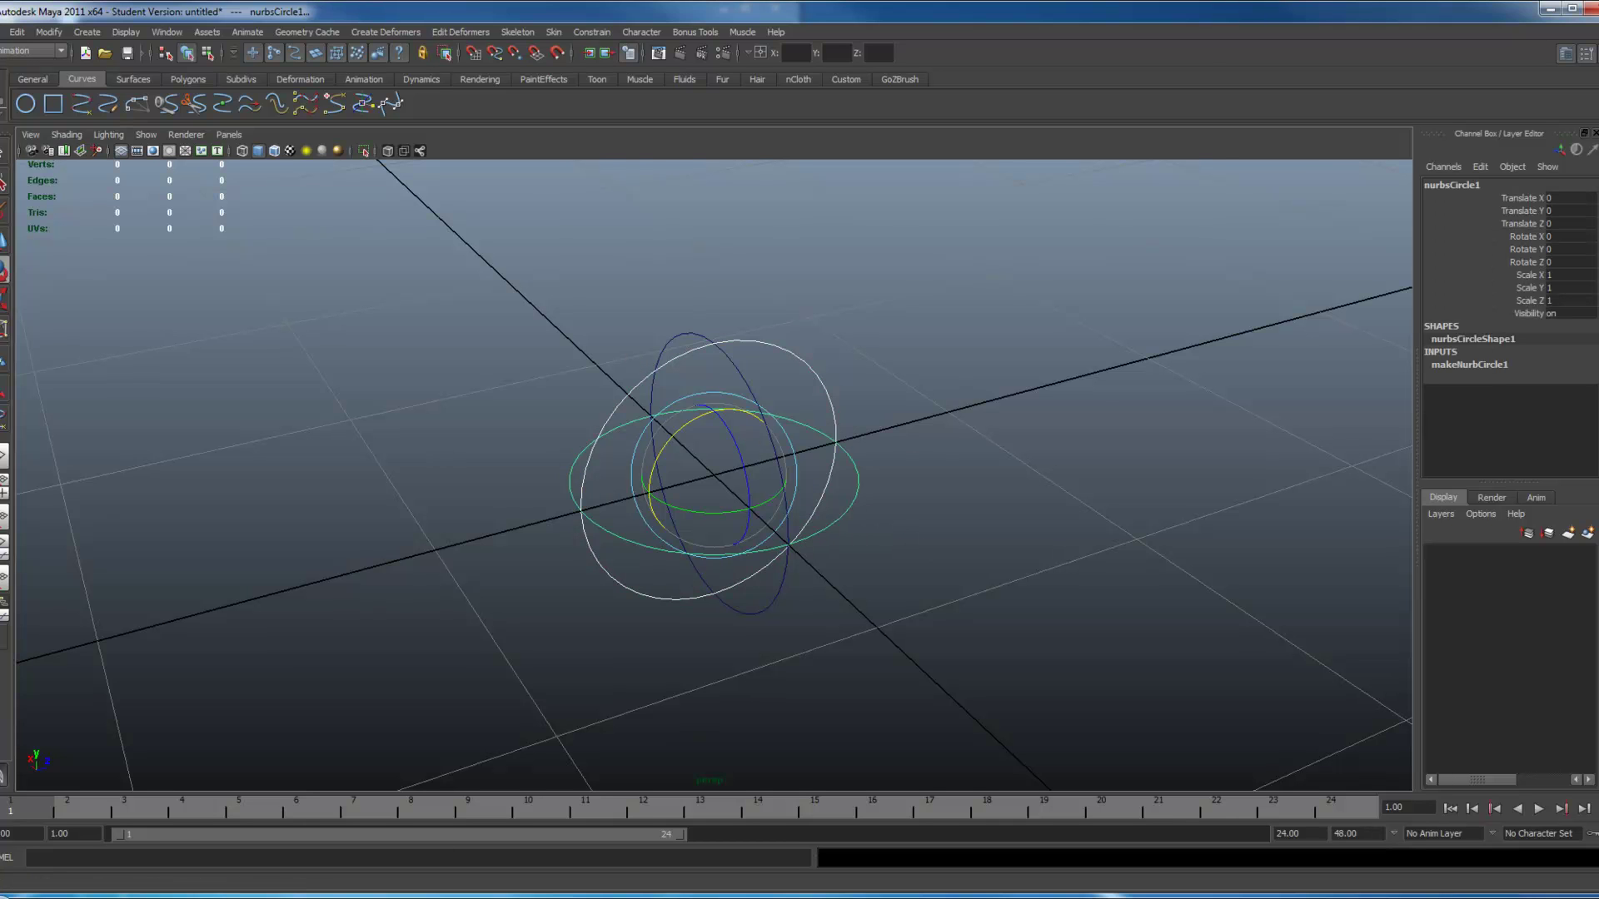
click(171, 857)
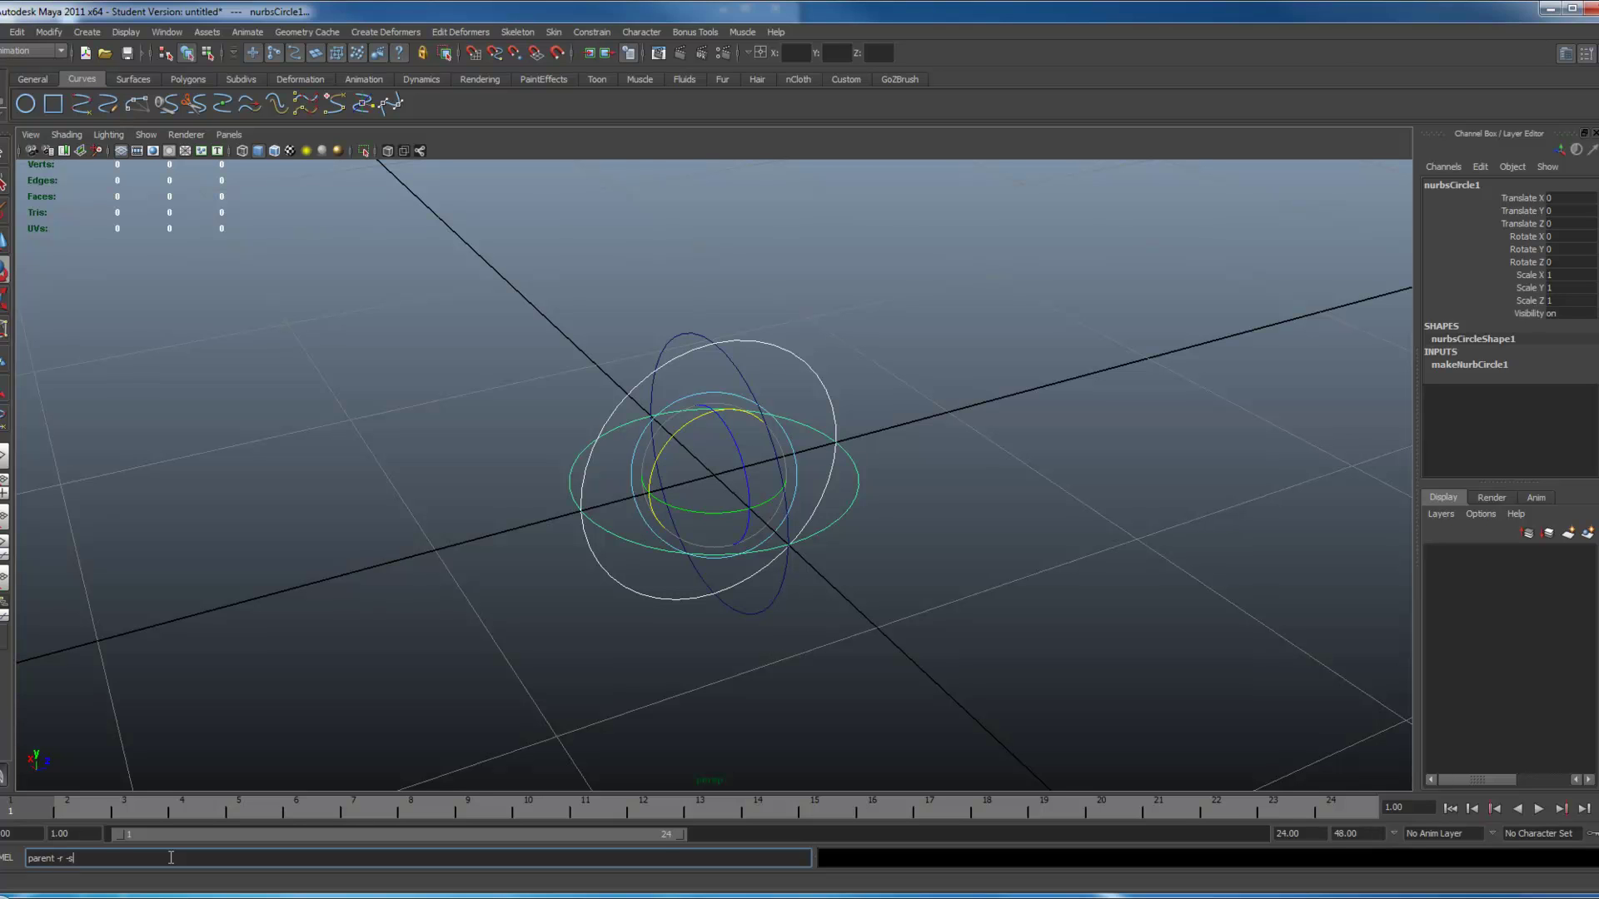
key(Return)
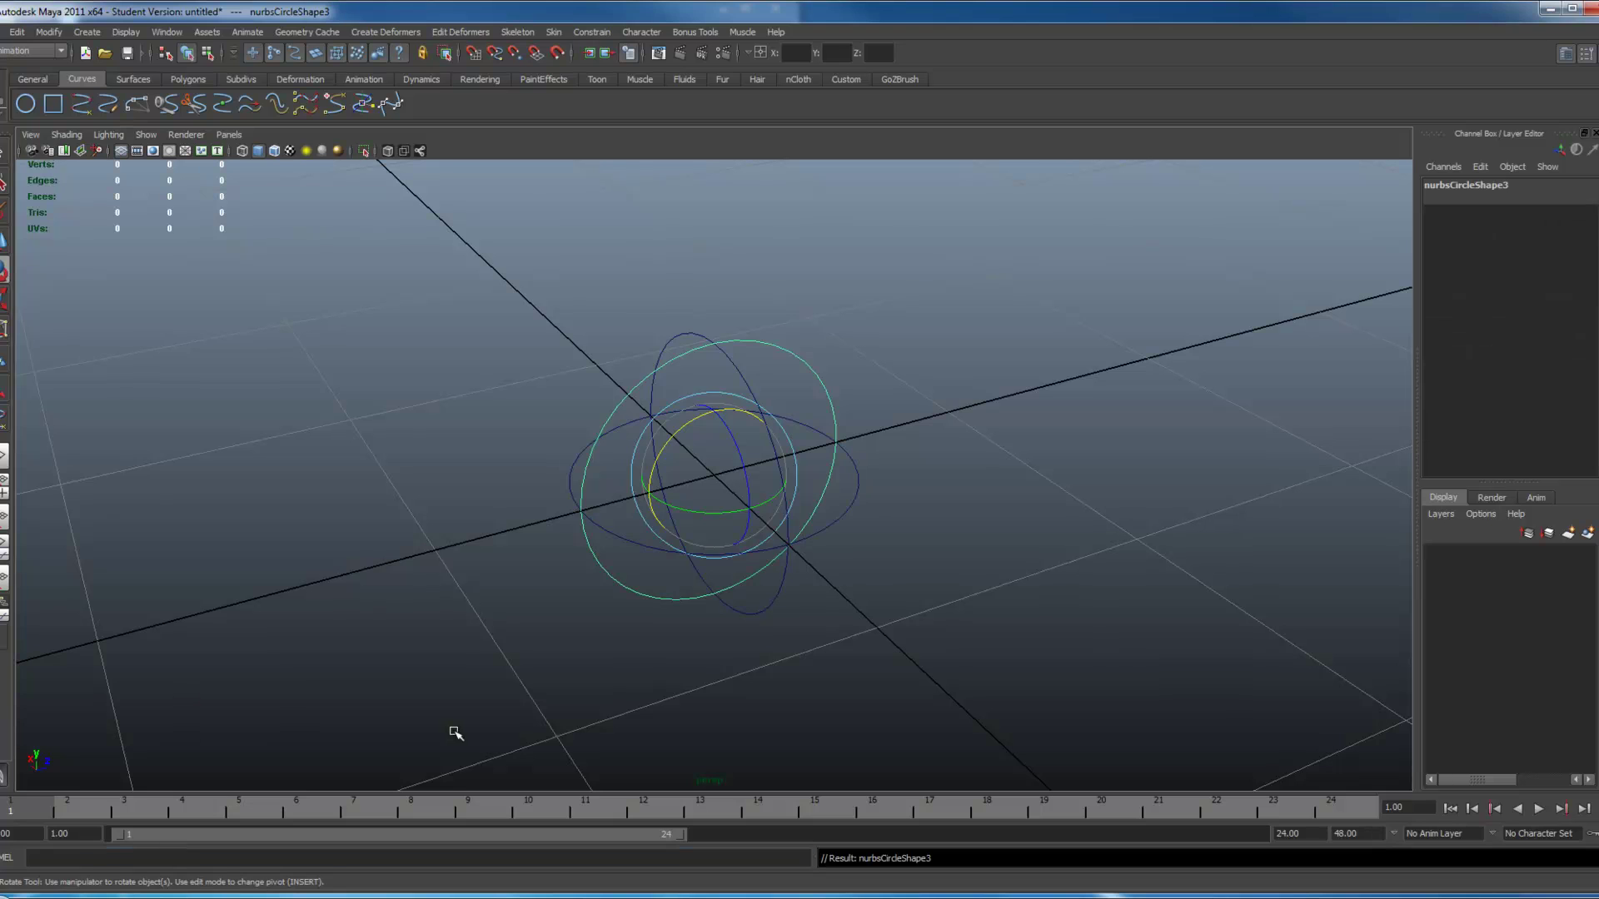
Open the Outliner and delete the now-empty nurbsCircle3 transform
click(15, 491)
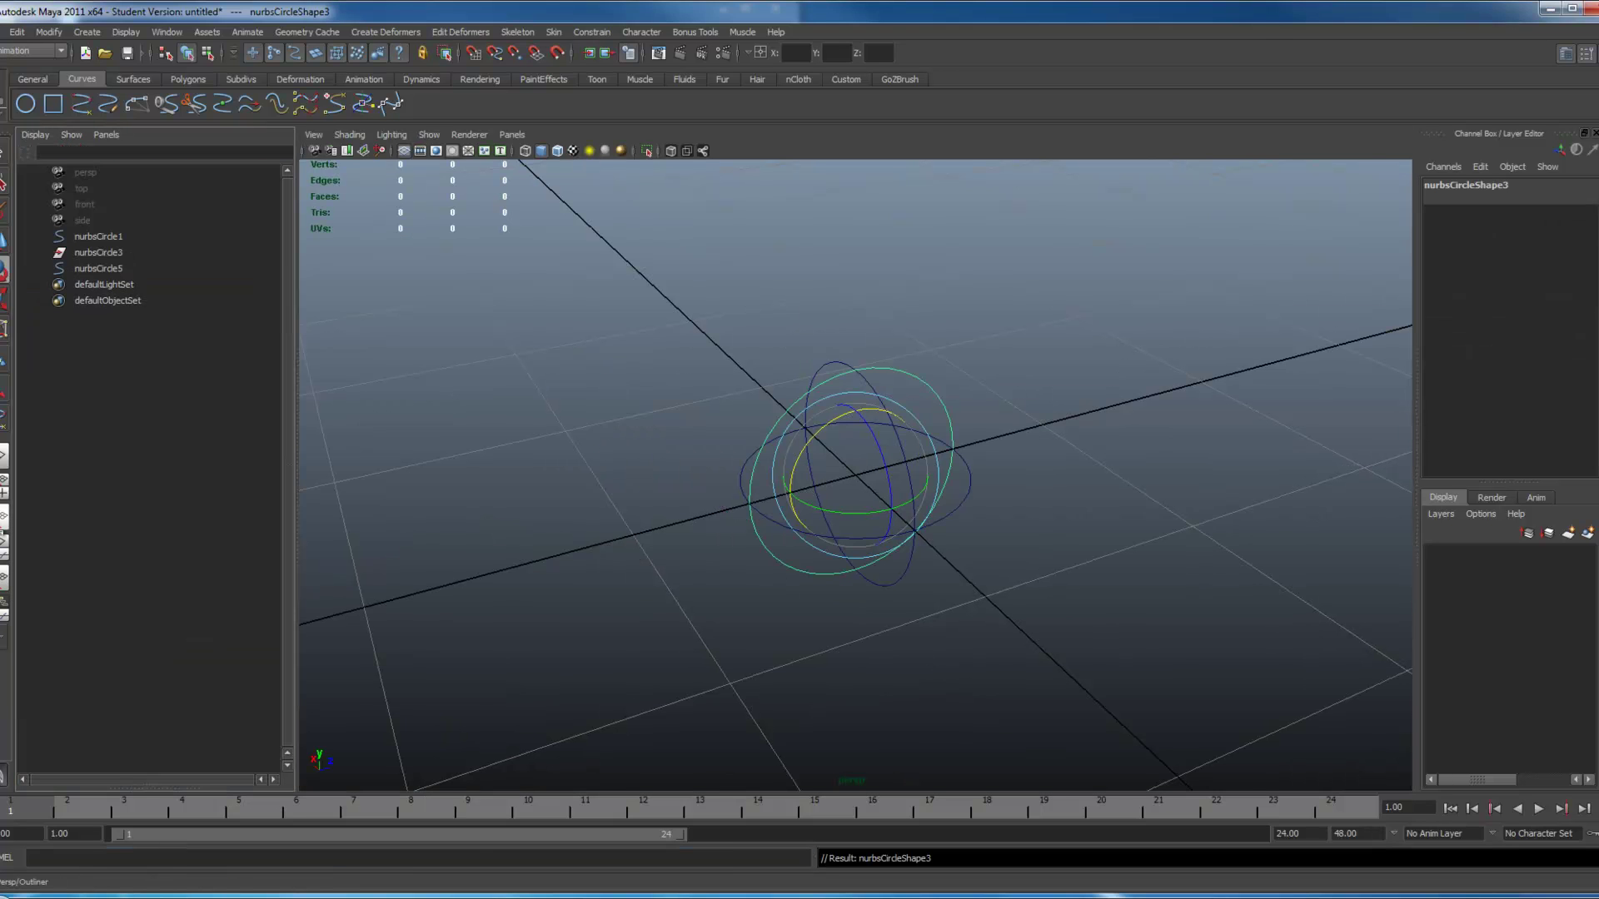
click(84, 254)
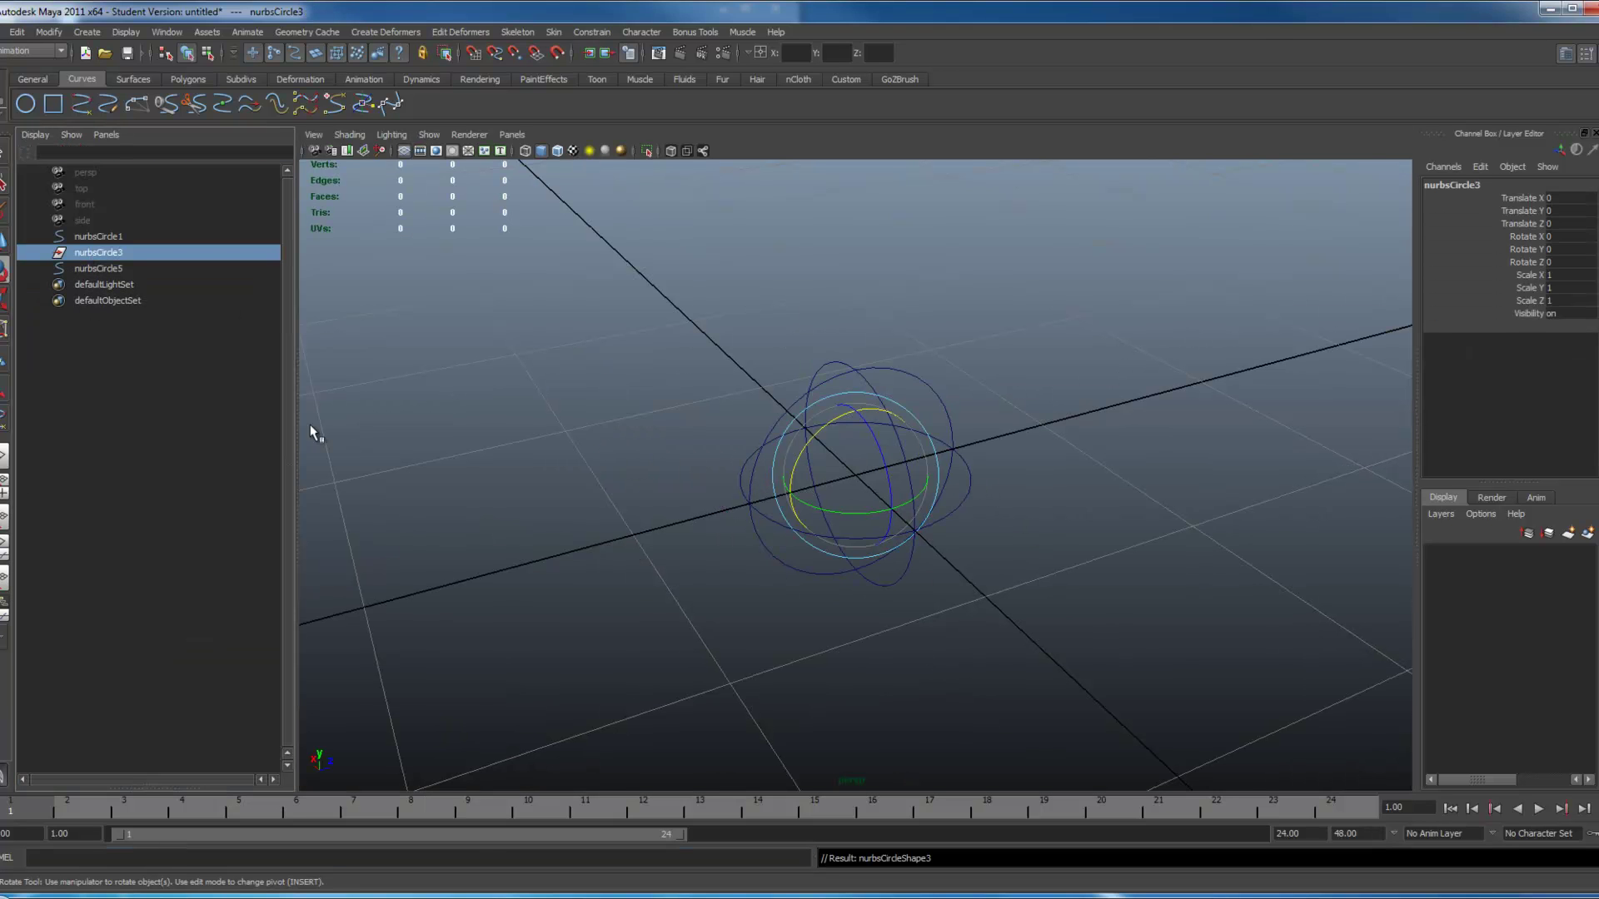
key(Delete)
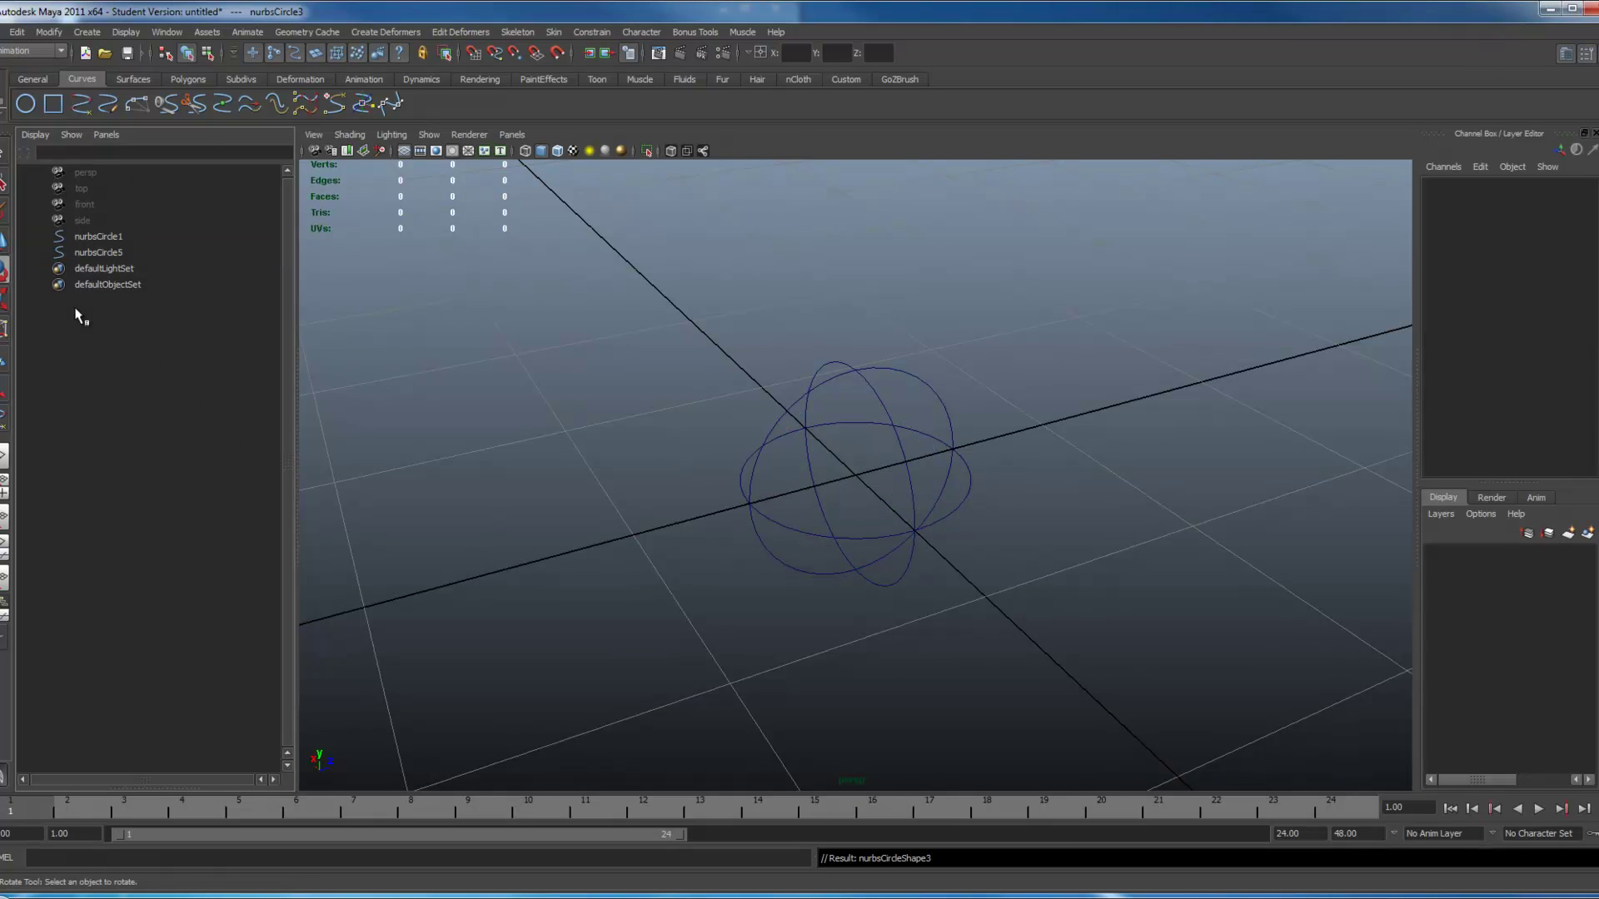
click(966, 498)
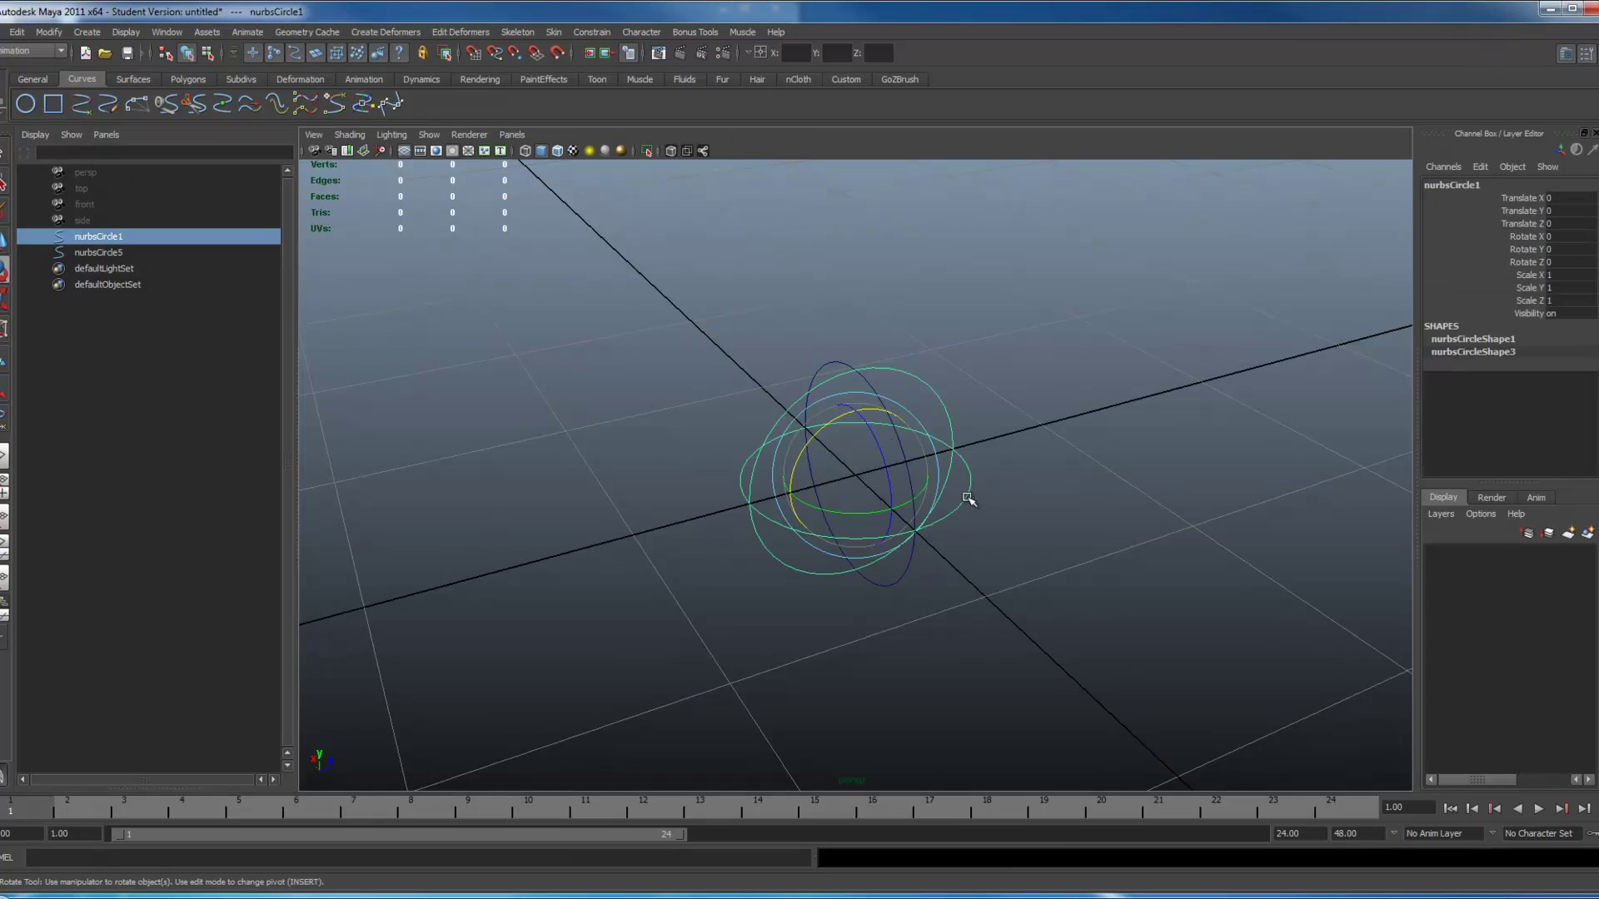
click(989, 336)
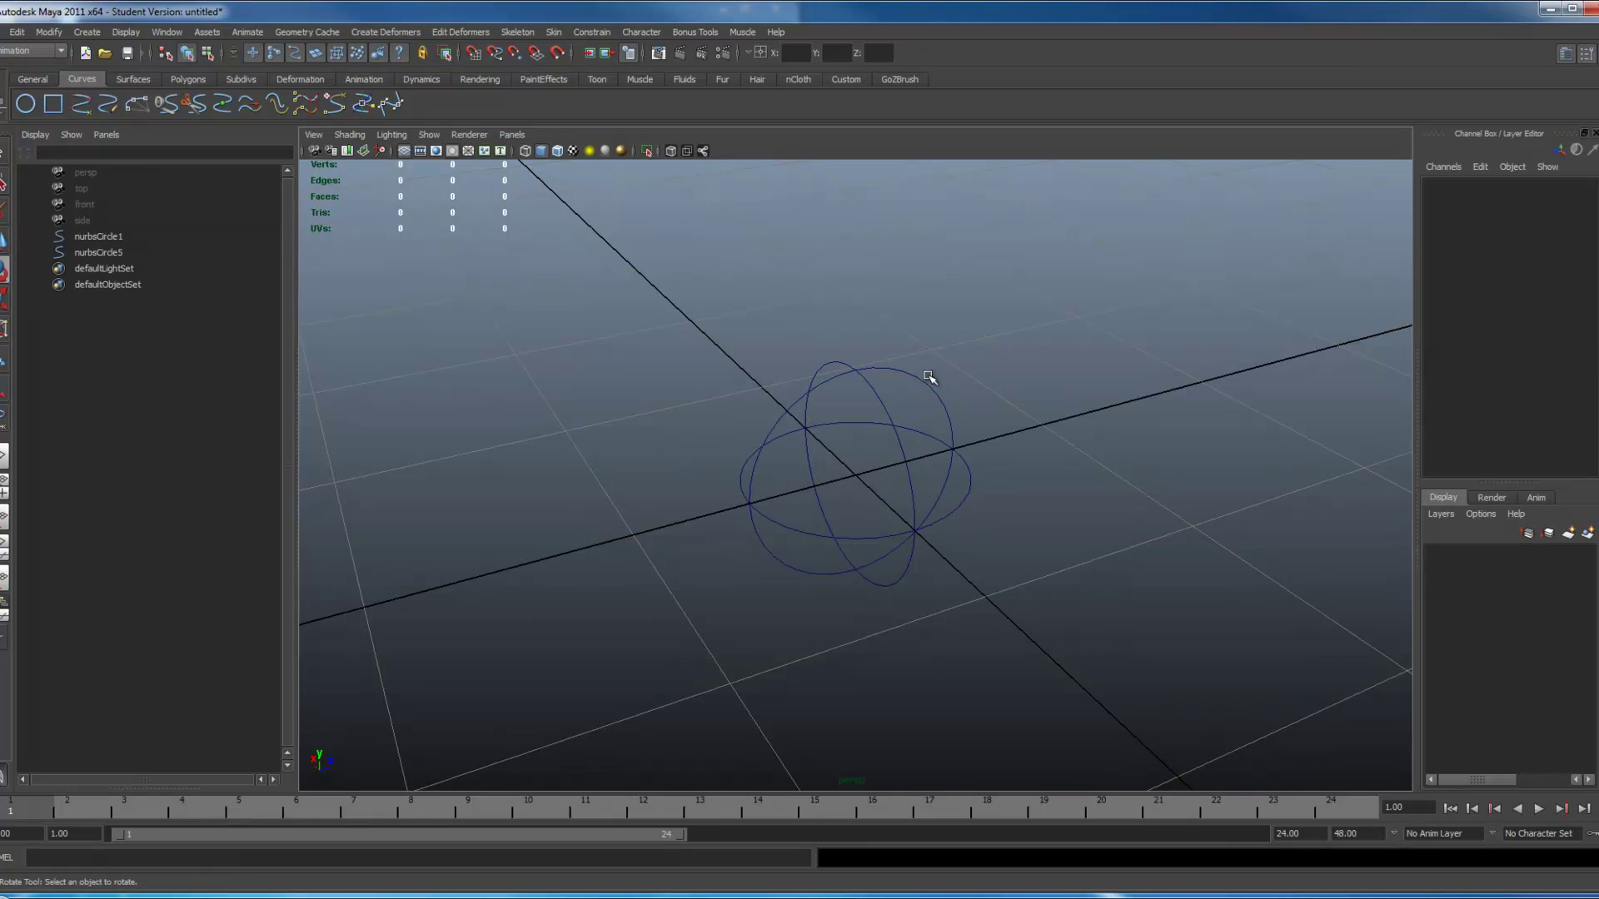
click(928, 382)
click(946, 379)
alt+drag(844, 471, 977, 383)
Parent nurbsCircleShape5 under nurbsCircle1 with 'parent -r -s', then delete nurbsCircle5
click(999, 454)
alt+drag(998, 454, 930, 473)
key(Down)
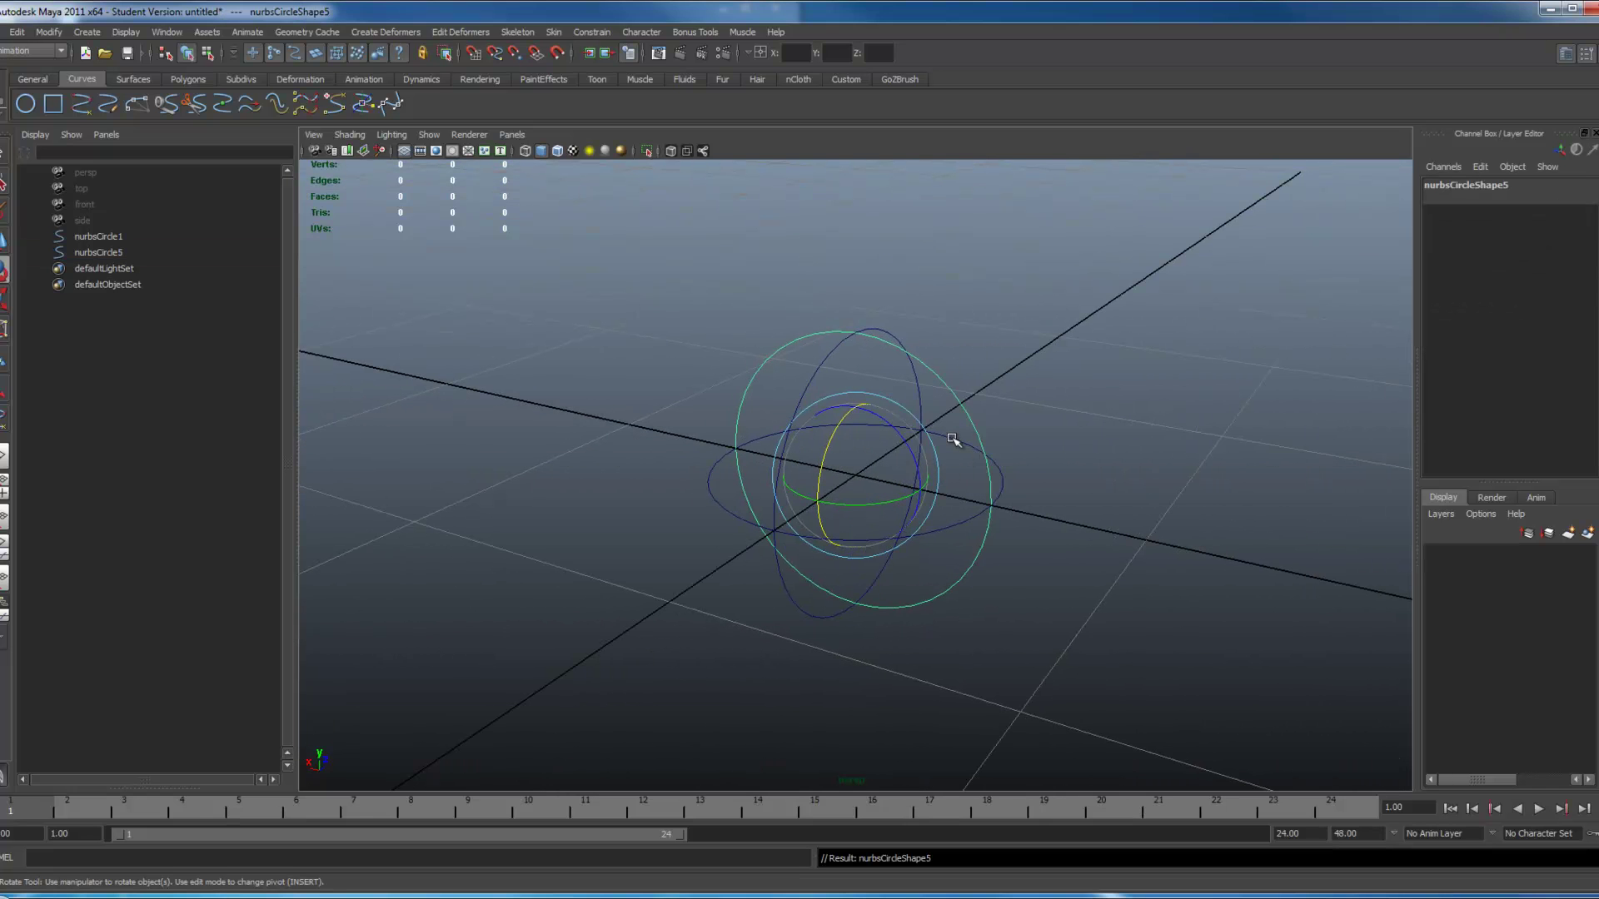
click(960, 442)
alt+drag(1060, 496, 899, 525)
alt+drag(970, 628, 790, 547)
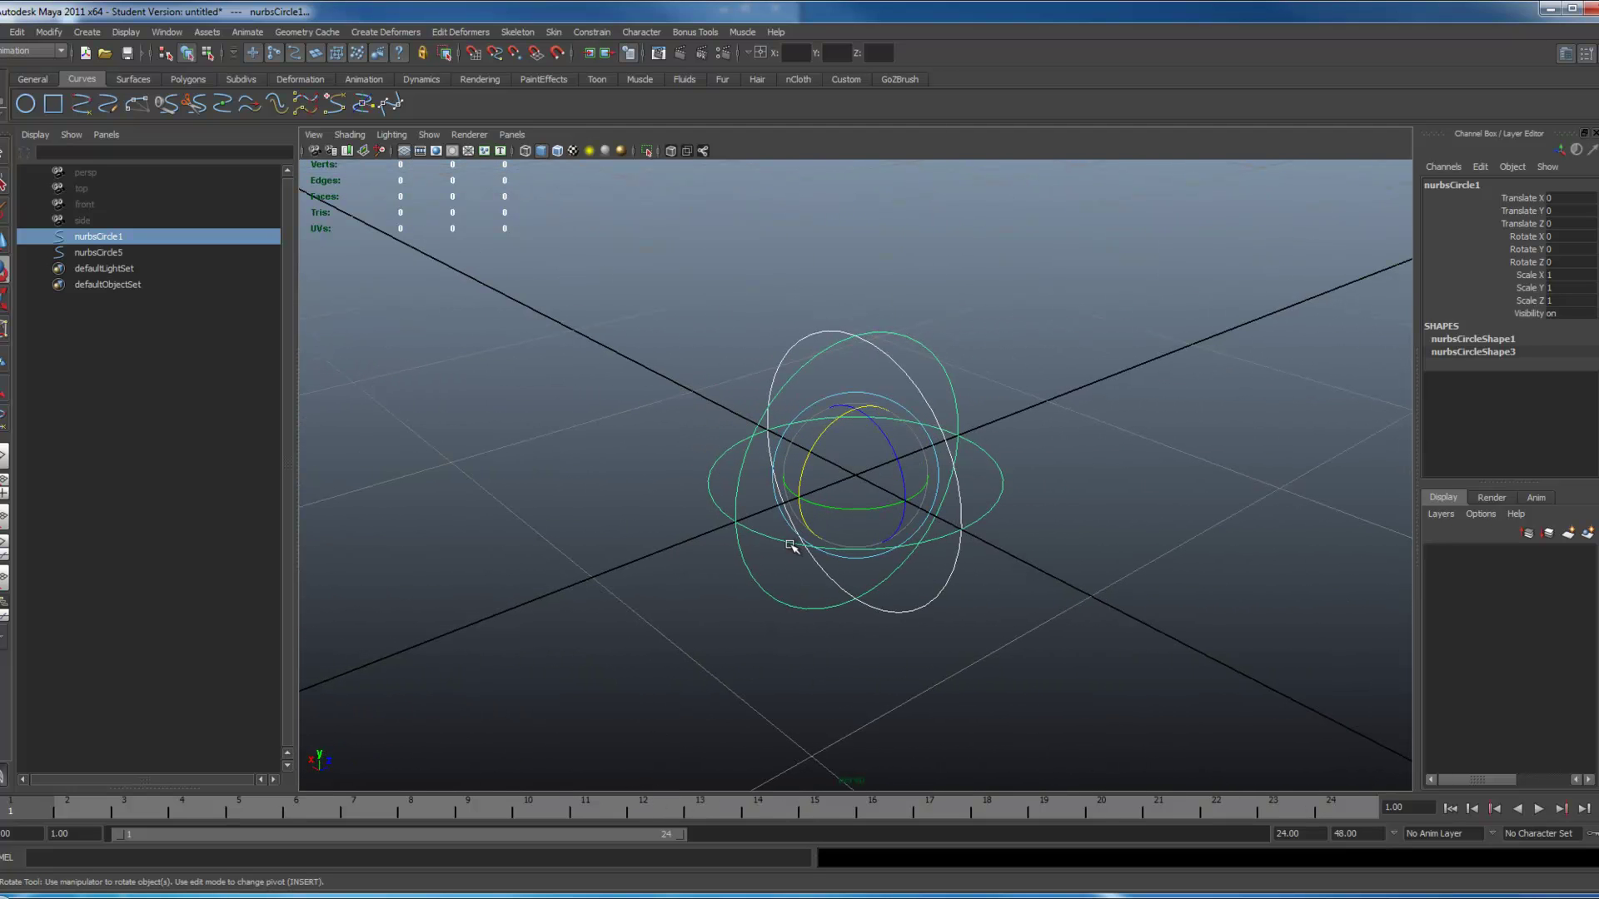
click(239, 856)
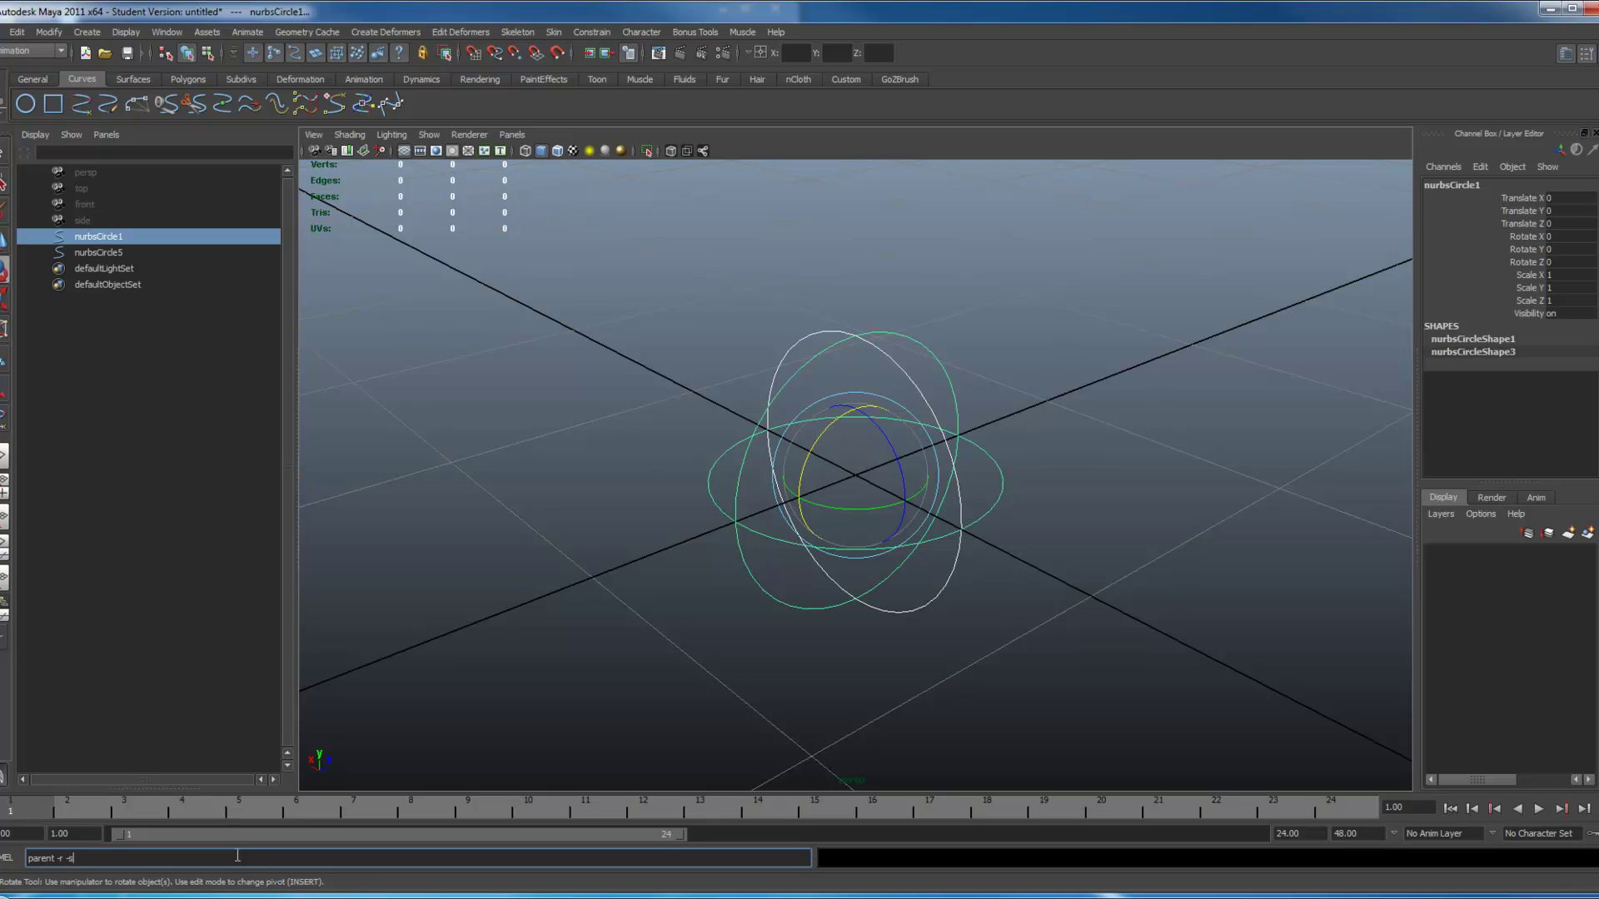
key(Return)
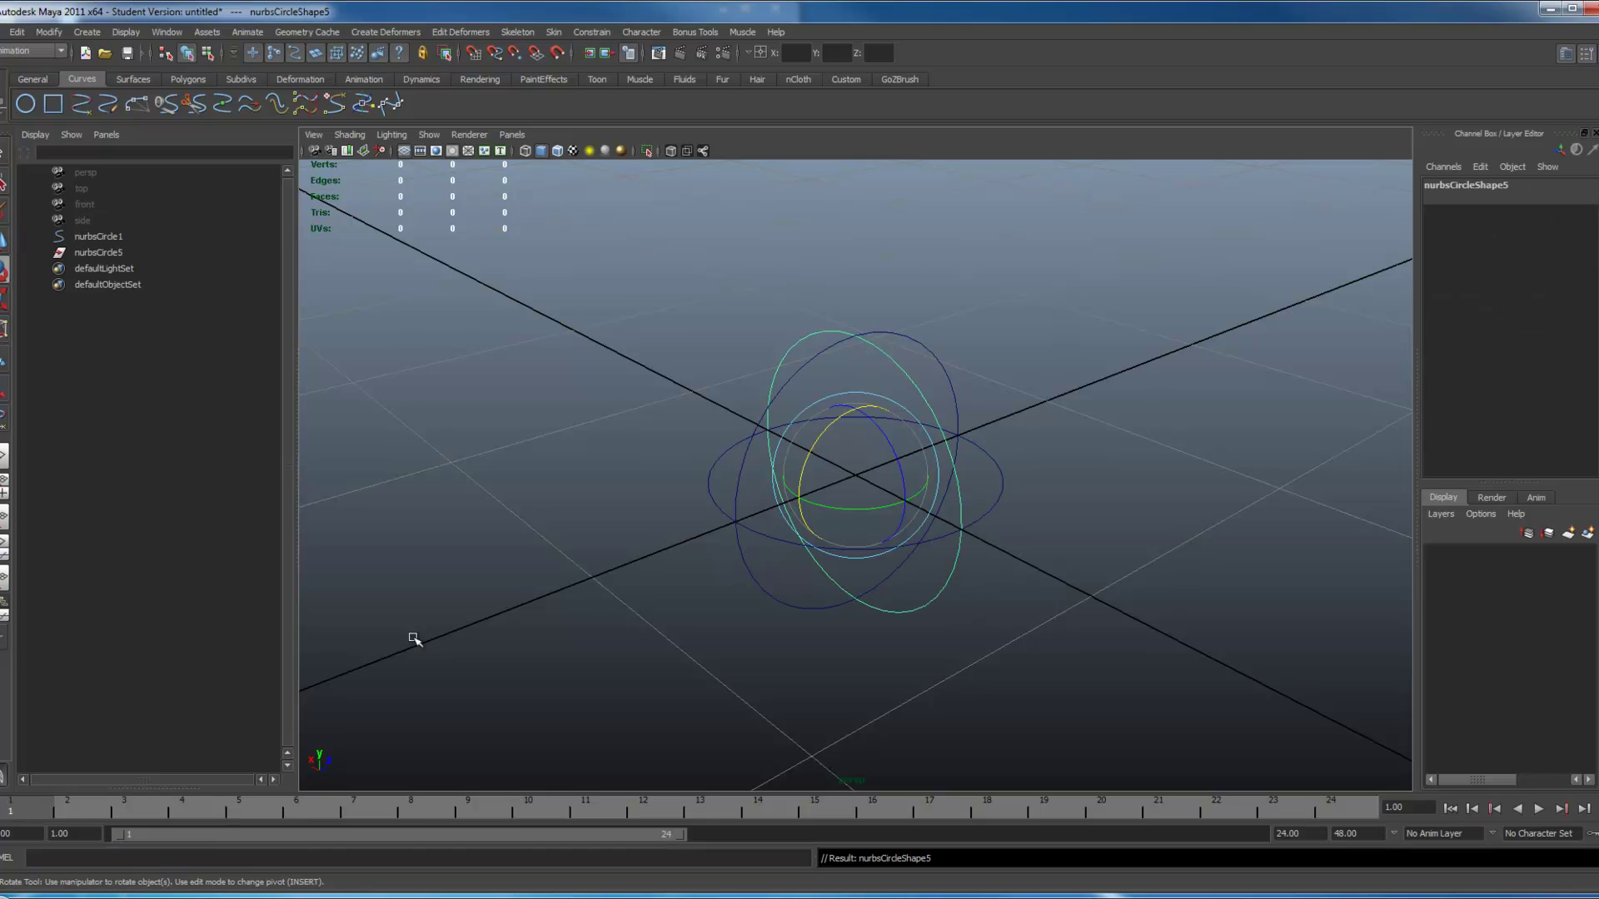
click(128, 254)
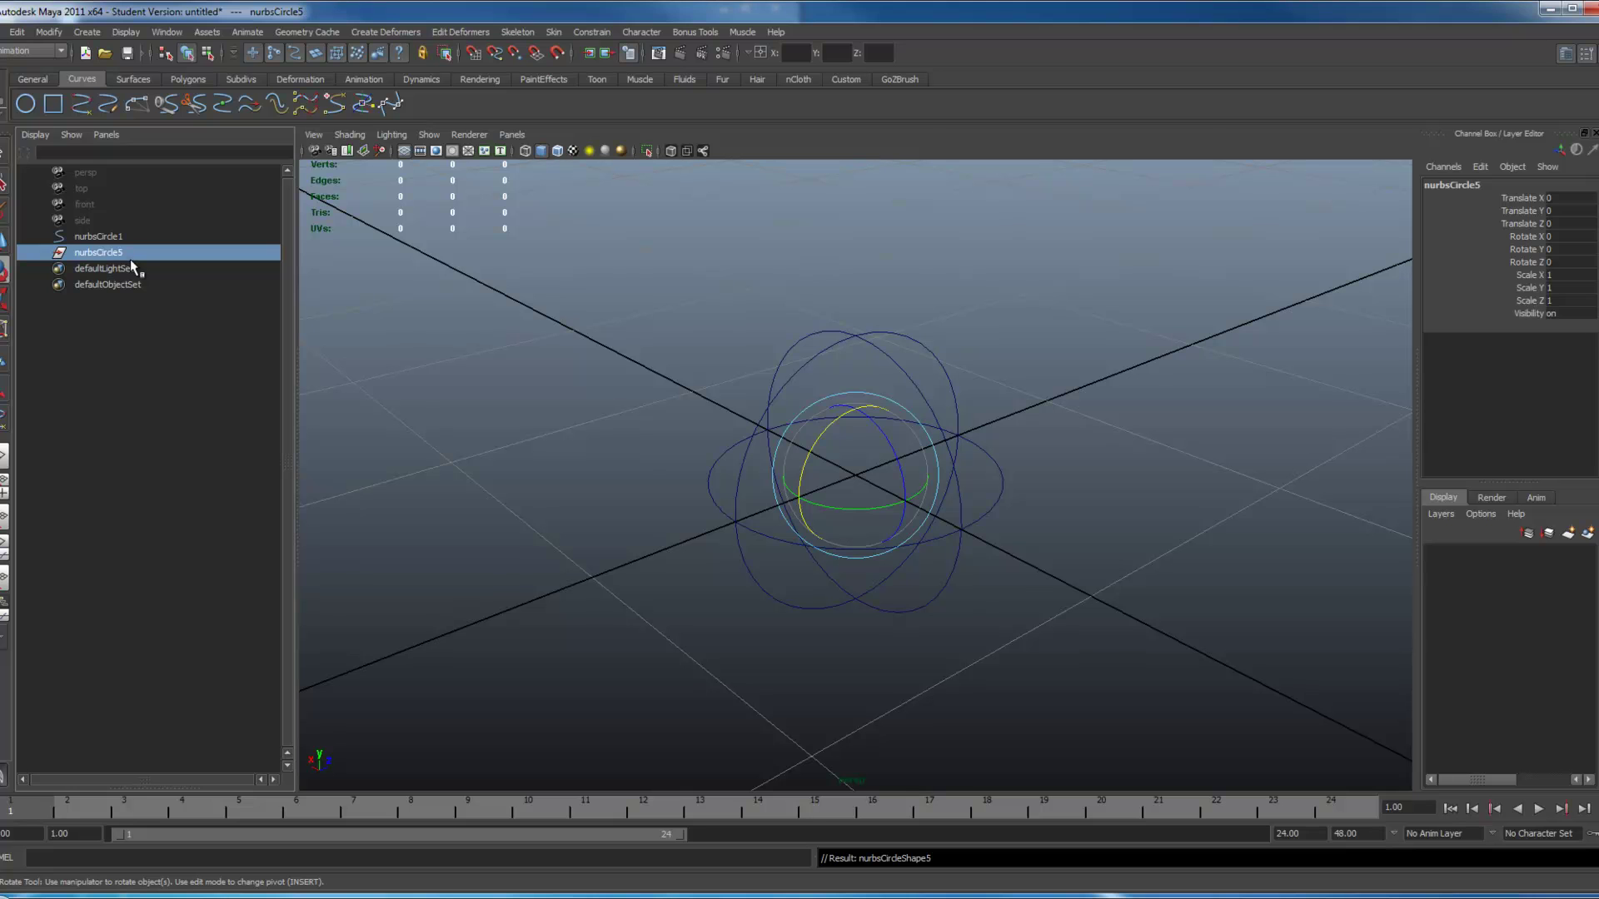
key(Delete)
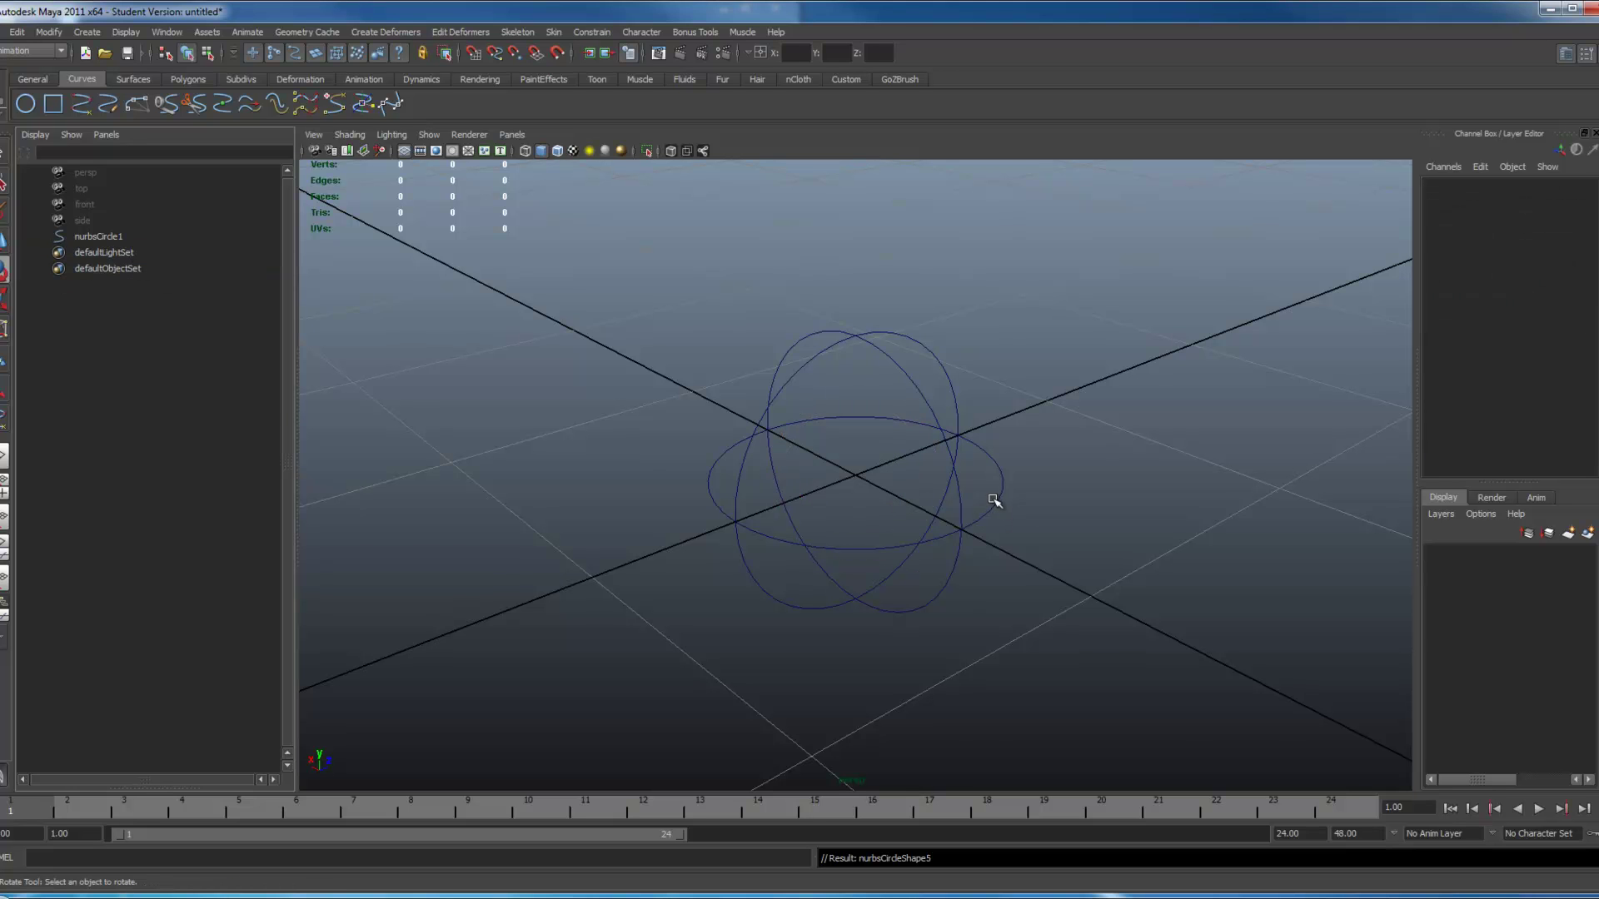
Select nurbsCircle1, try moving it along Z, and undo the move
click(993, 498)
alt+drag(1013, 481, 962, 468)
click(908, 343)
click(909, 348)
key(w)
alt+drag(750, 549, 715, 421)
key(ctrl+z)
alt+drag(738, 506, 904, 491)
scroll(1004, 517, down, 4)
alt+drag(1016, 477, 1071, 474)
alt+drag(786, 497, 572, 367)
Center the pivot of nurbsCircle1 and delete the controller
click(48, 32)
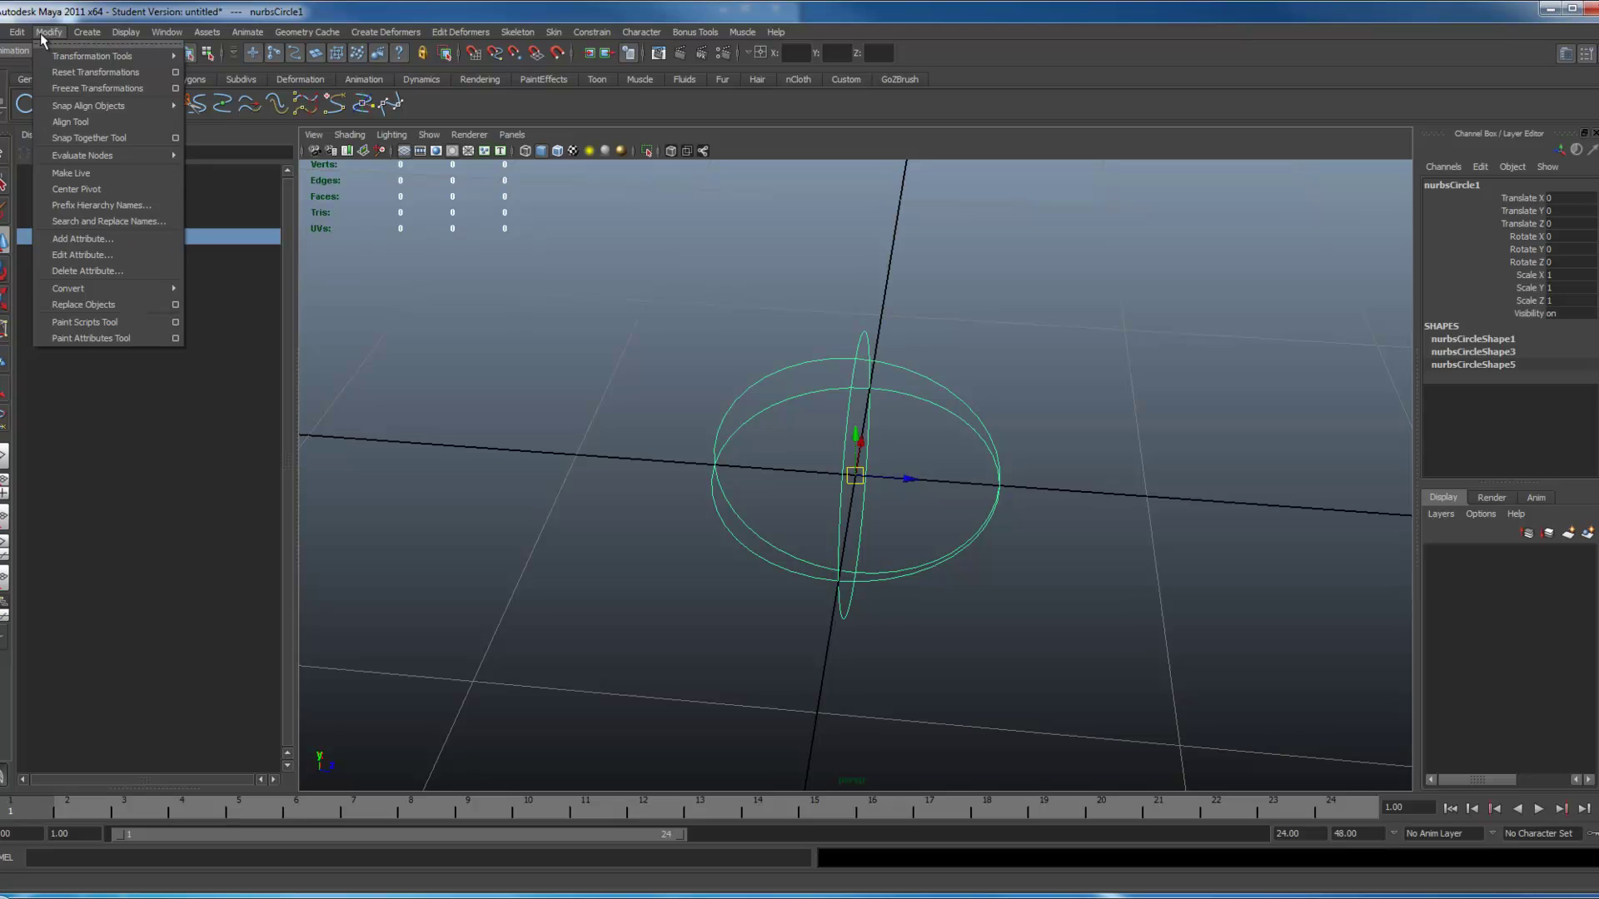
click(86, 191)
alt+drag(1381, 578, 1014, 346)
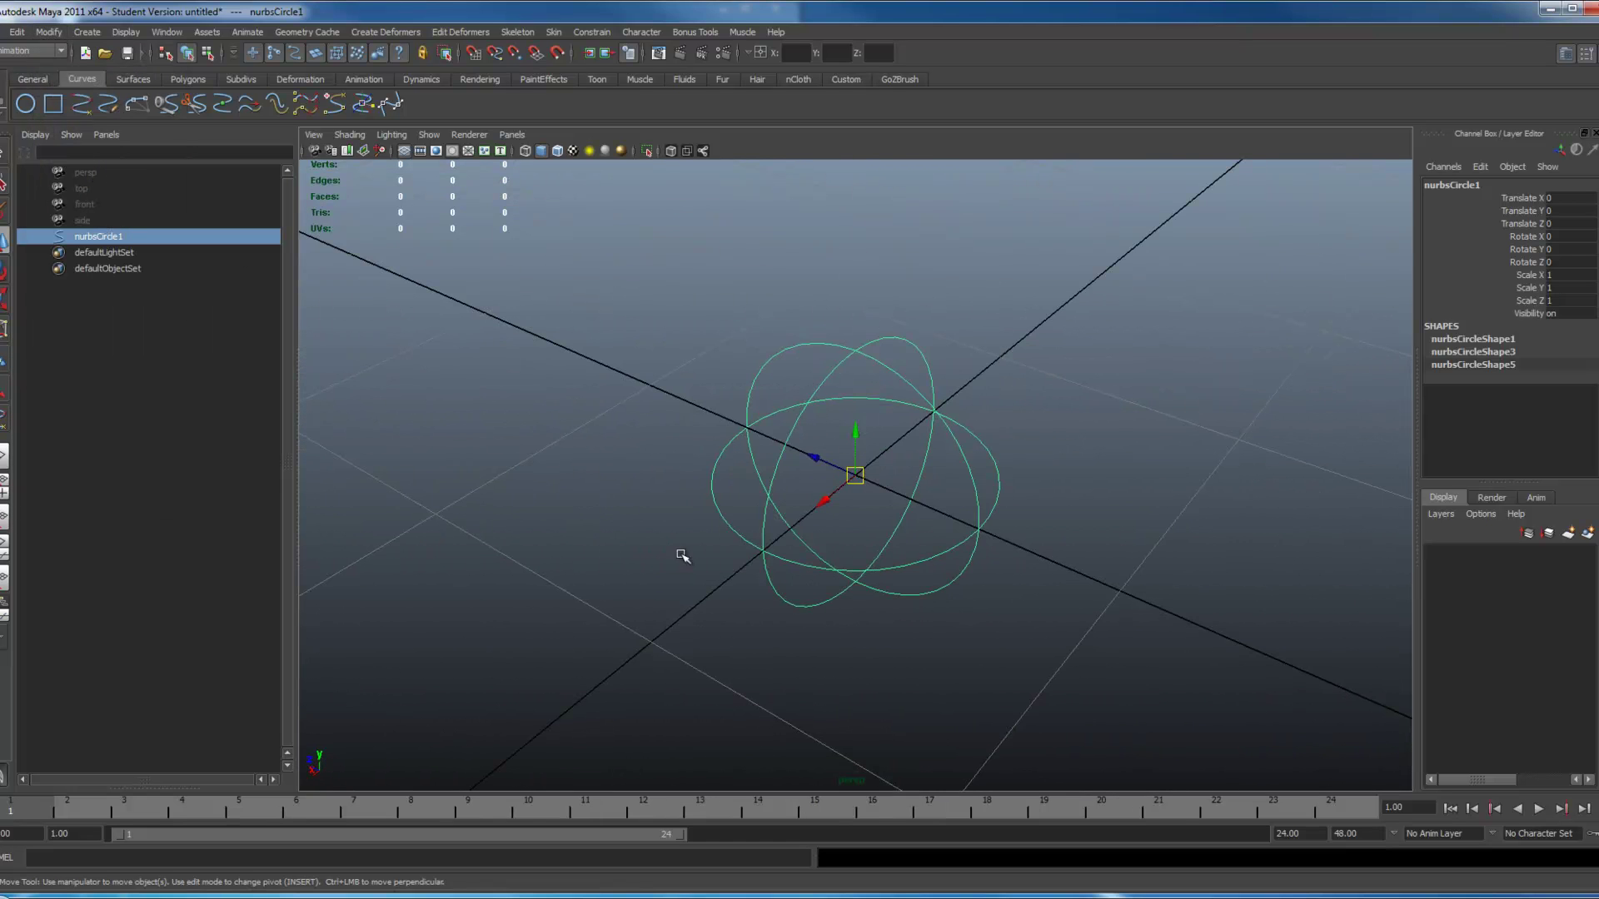
key(Delete)
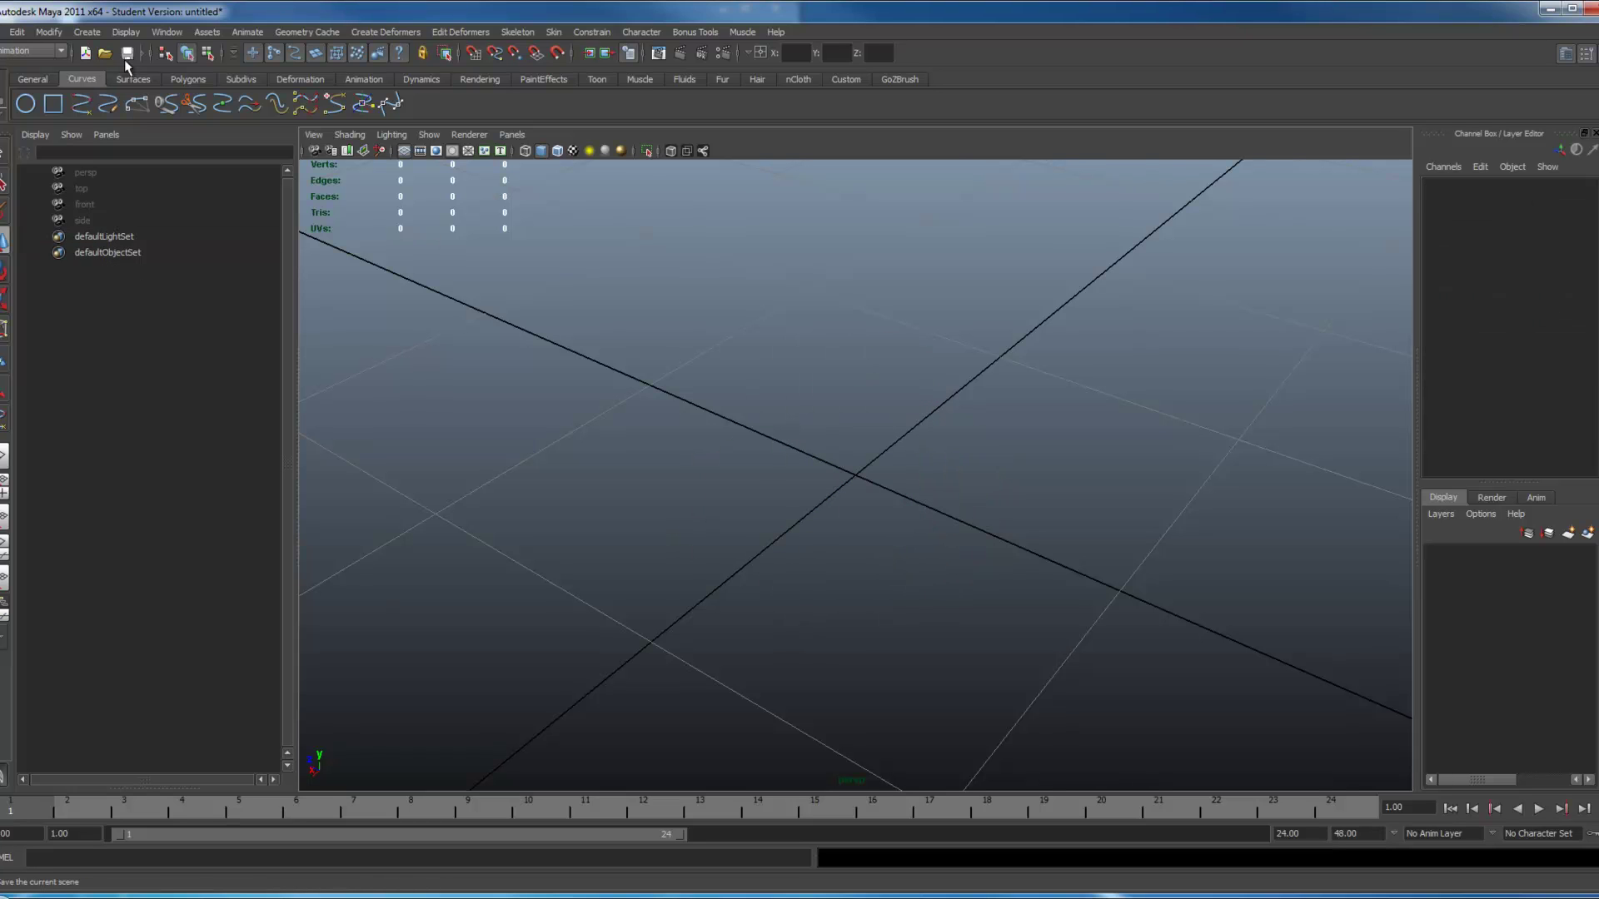
Create a polygon cube at the origin and zoom in on it
click(178, 84)
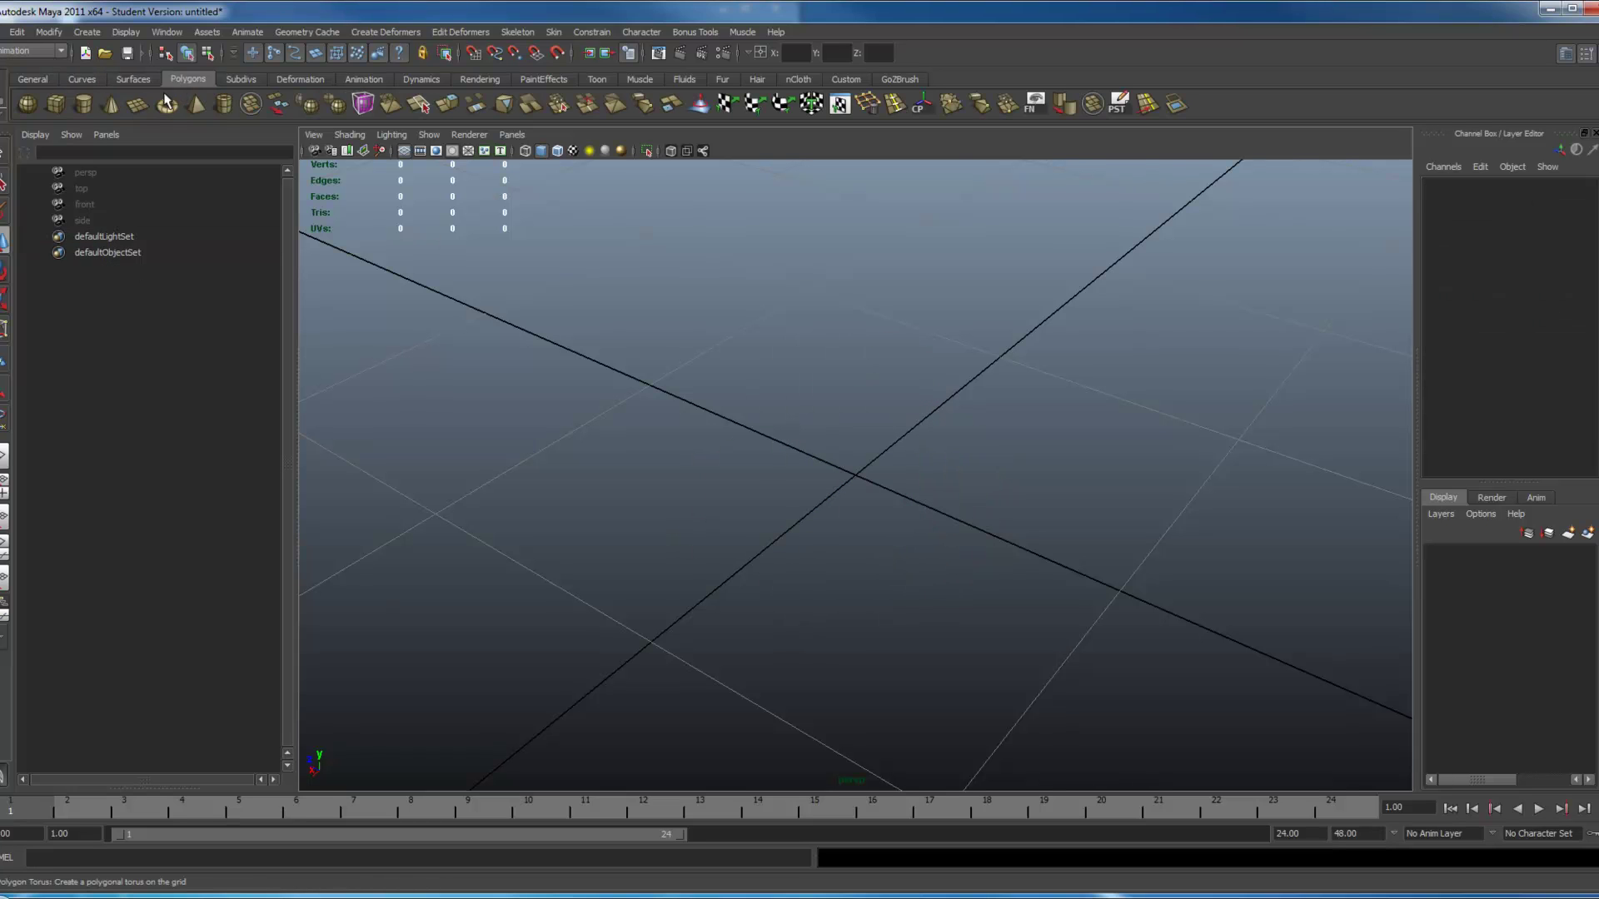
click(55, 104)
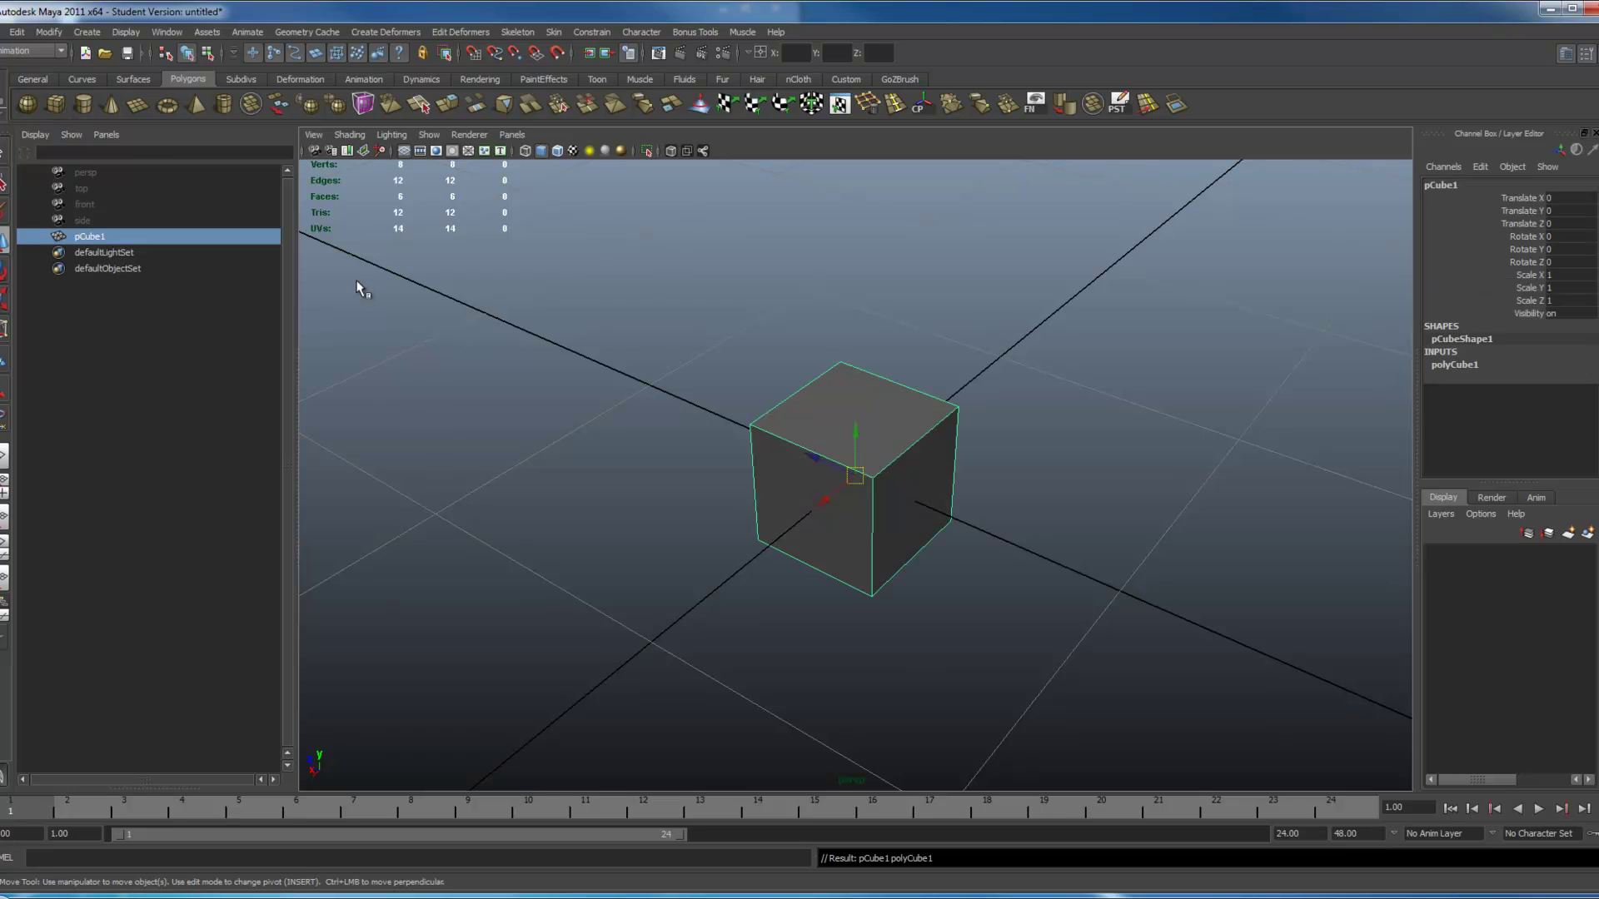
alt+drag(896, 625, 917, 588)
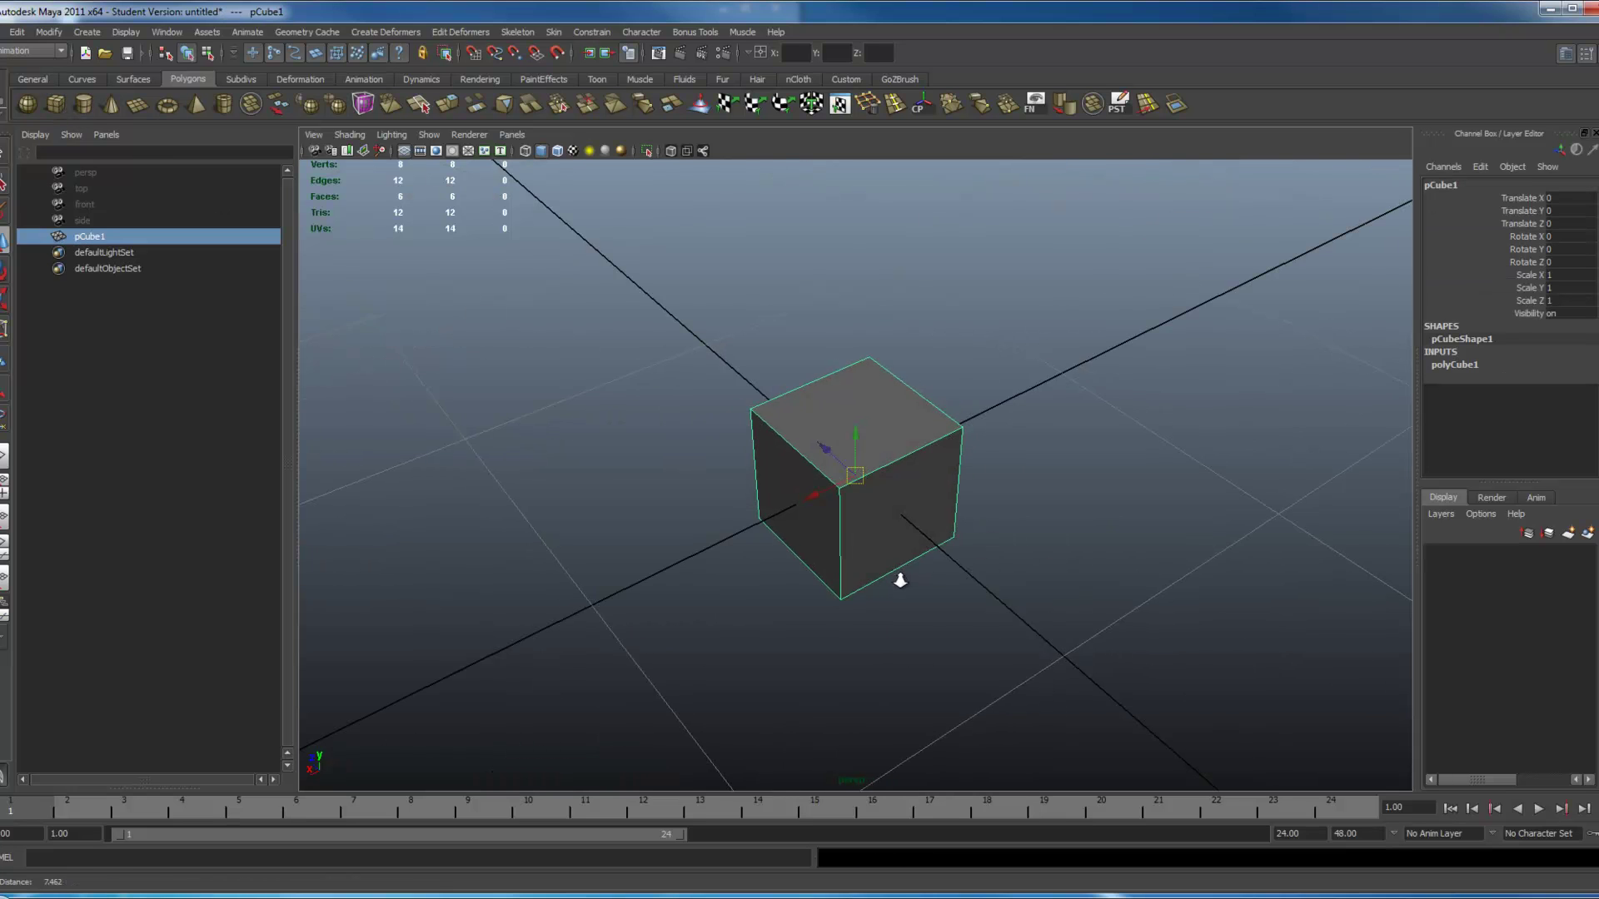
alt+right_drag(917, 589, 1103, 606)
click(1060, 470)
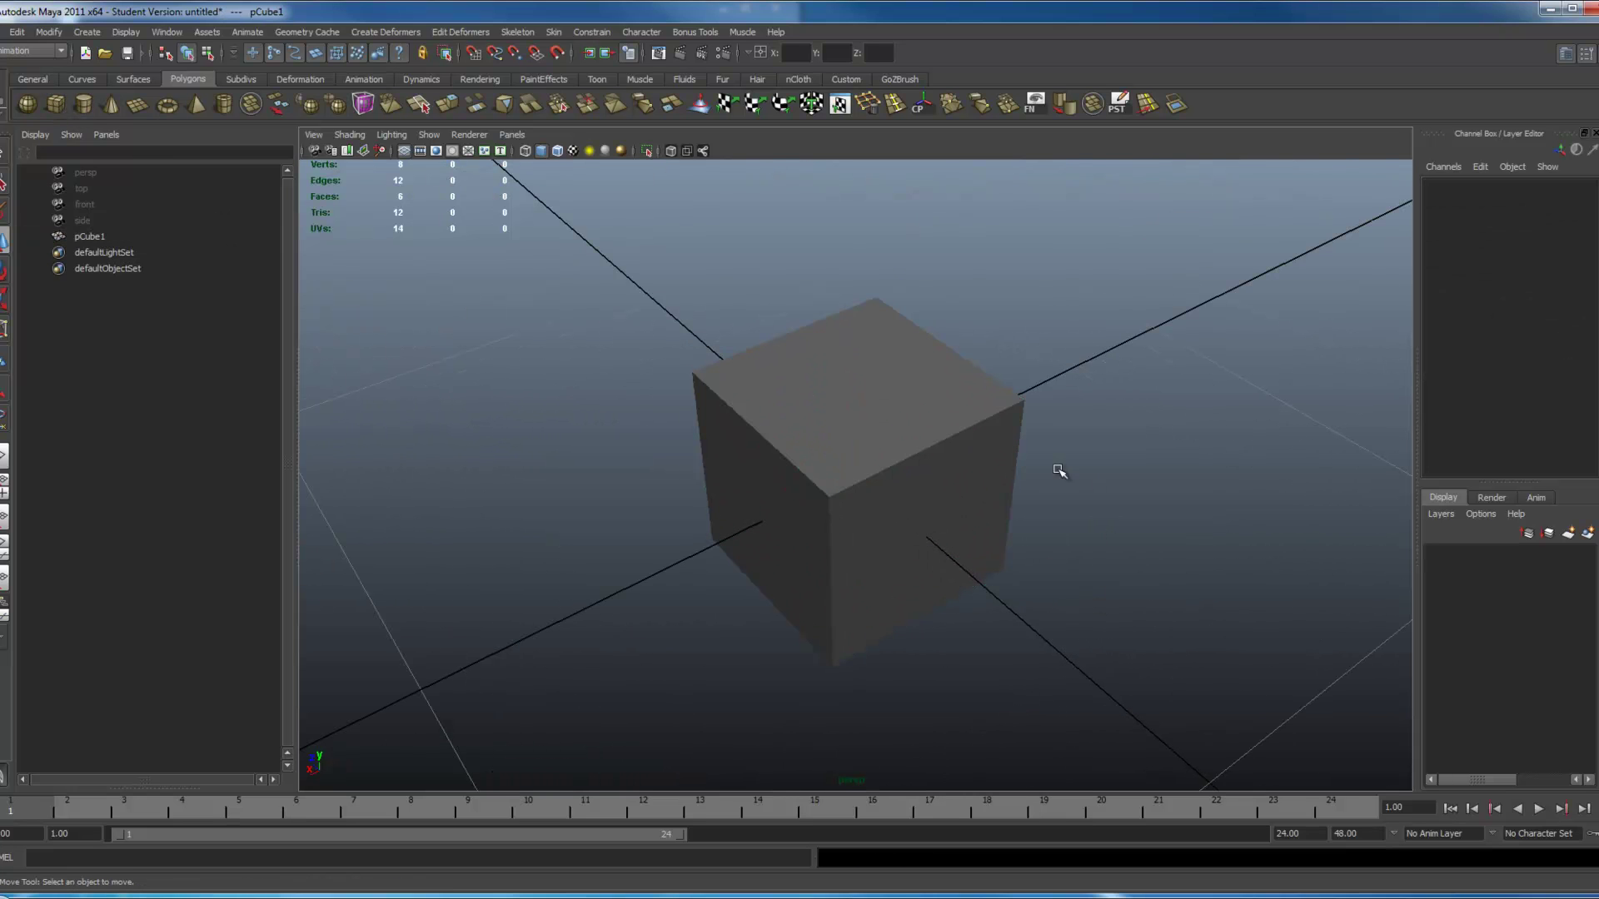
Open the EP Curve Tool settings with Curve degree set to 1 Linear
click(82, 80)
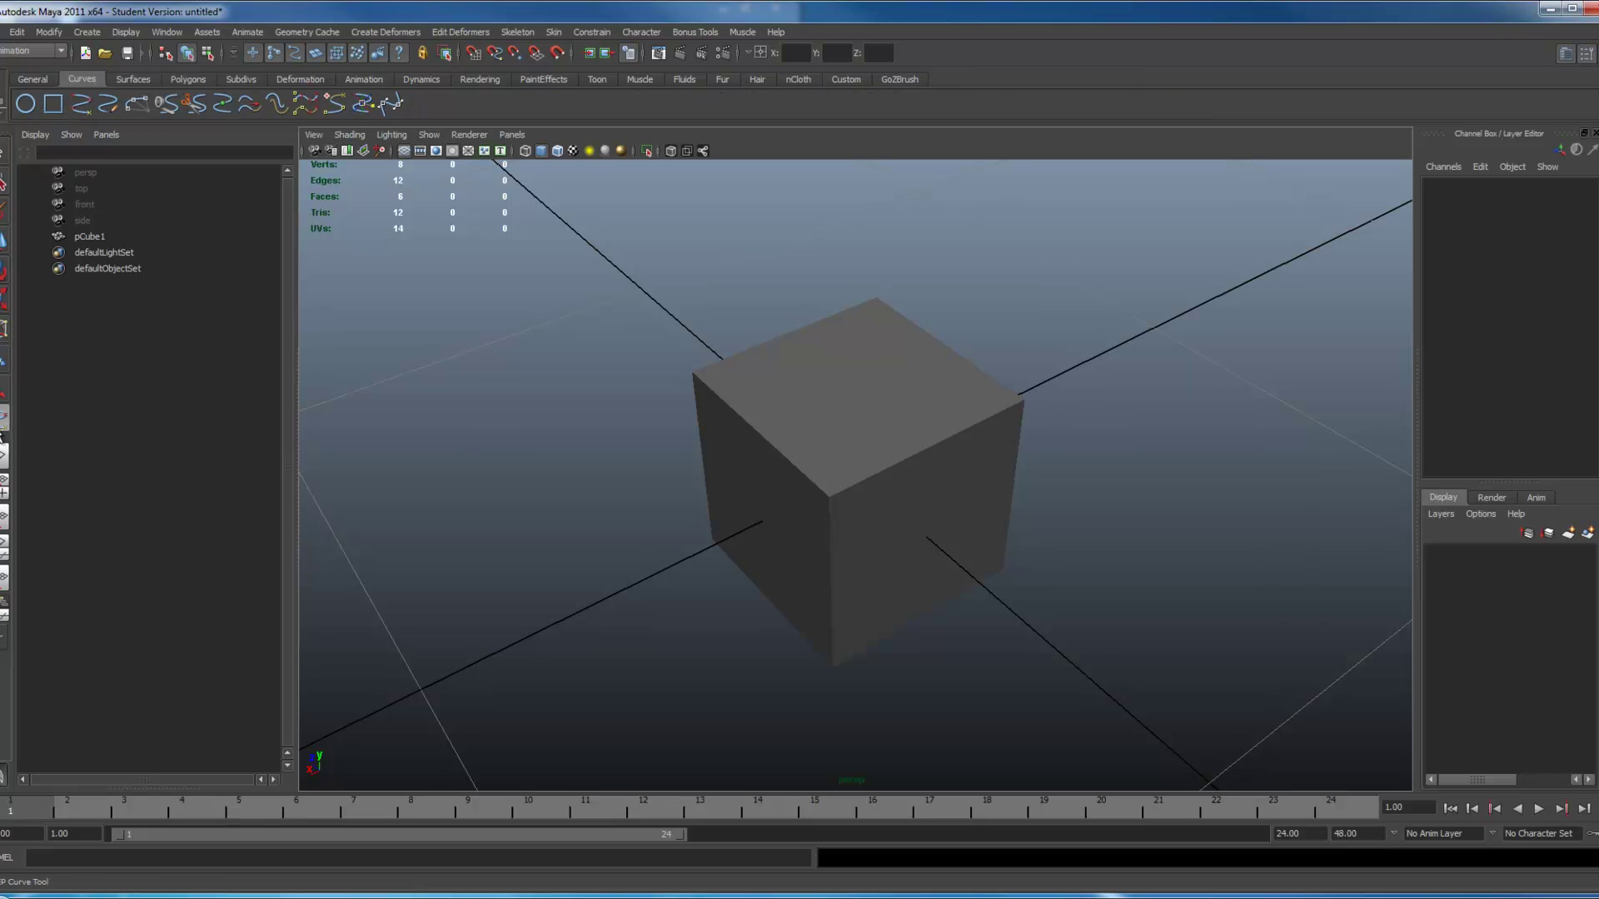
double_click(4, 424)
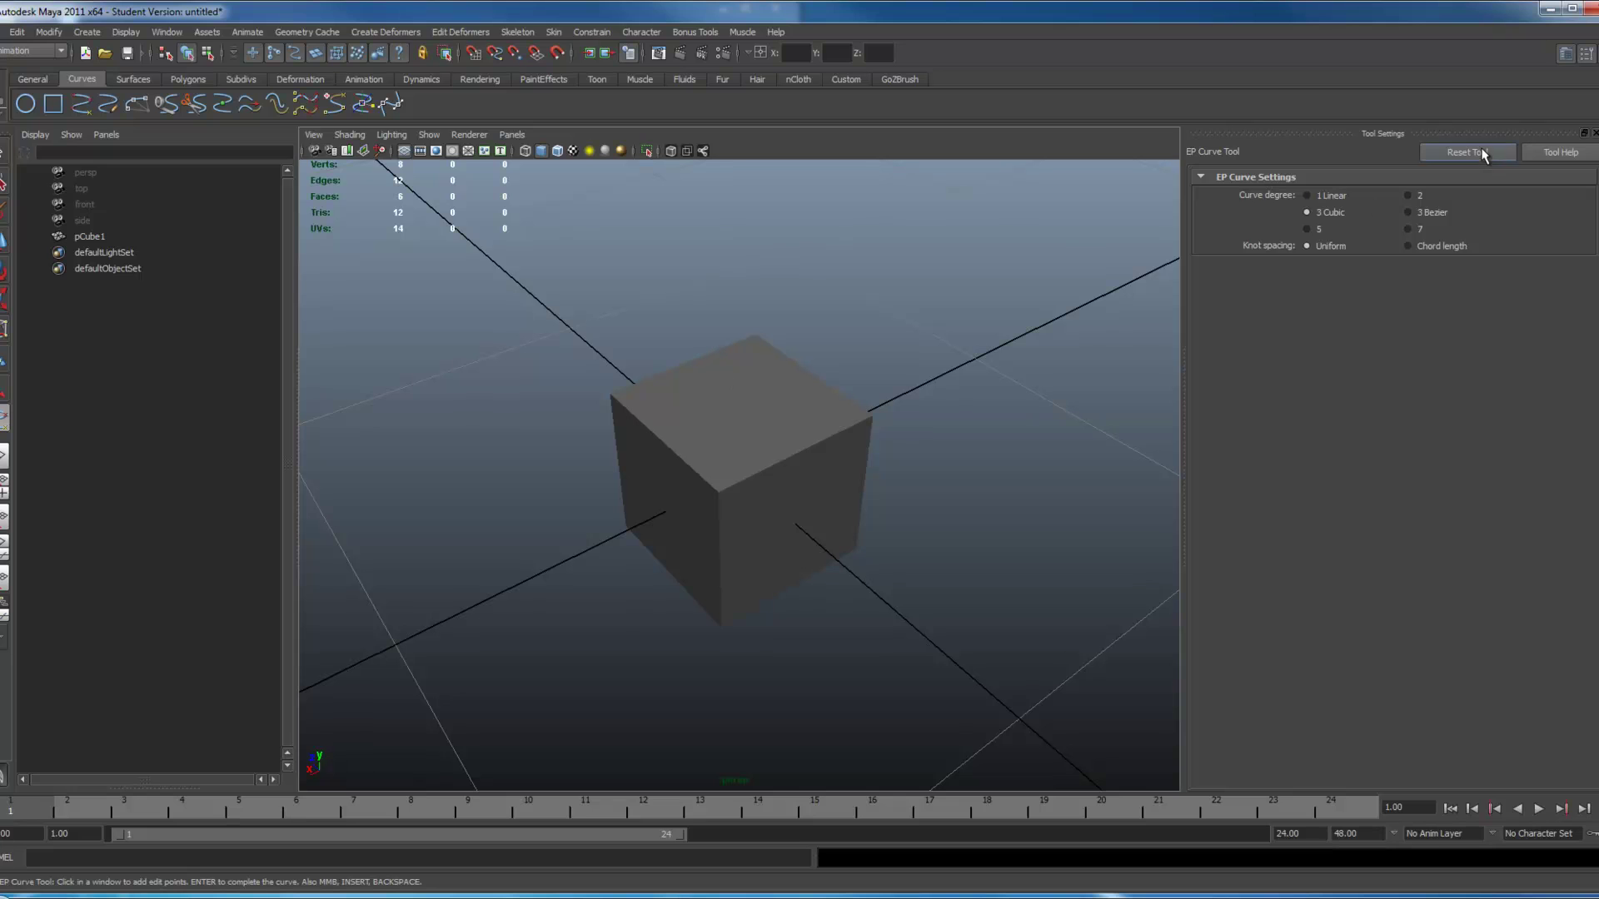
alt+drag(544, 420, 578, 410)
alt+right_drag(577, 411, 714, 450)
alt+drag(620, 426, 669, 415)
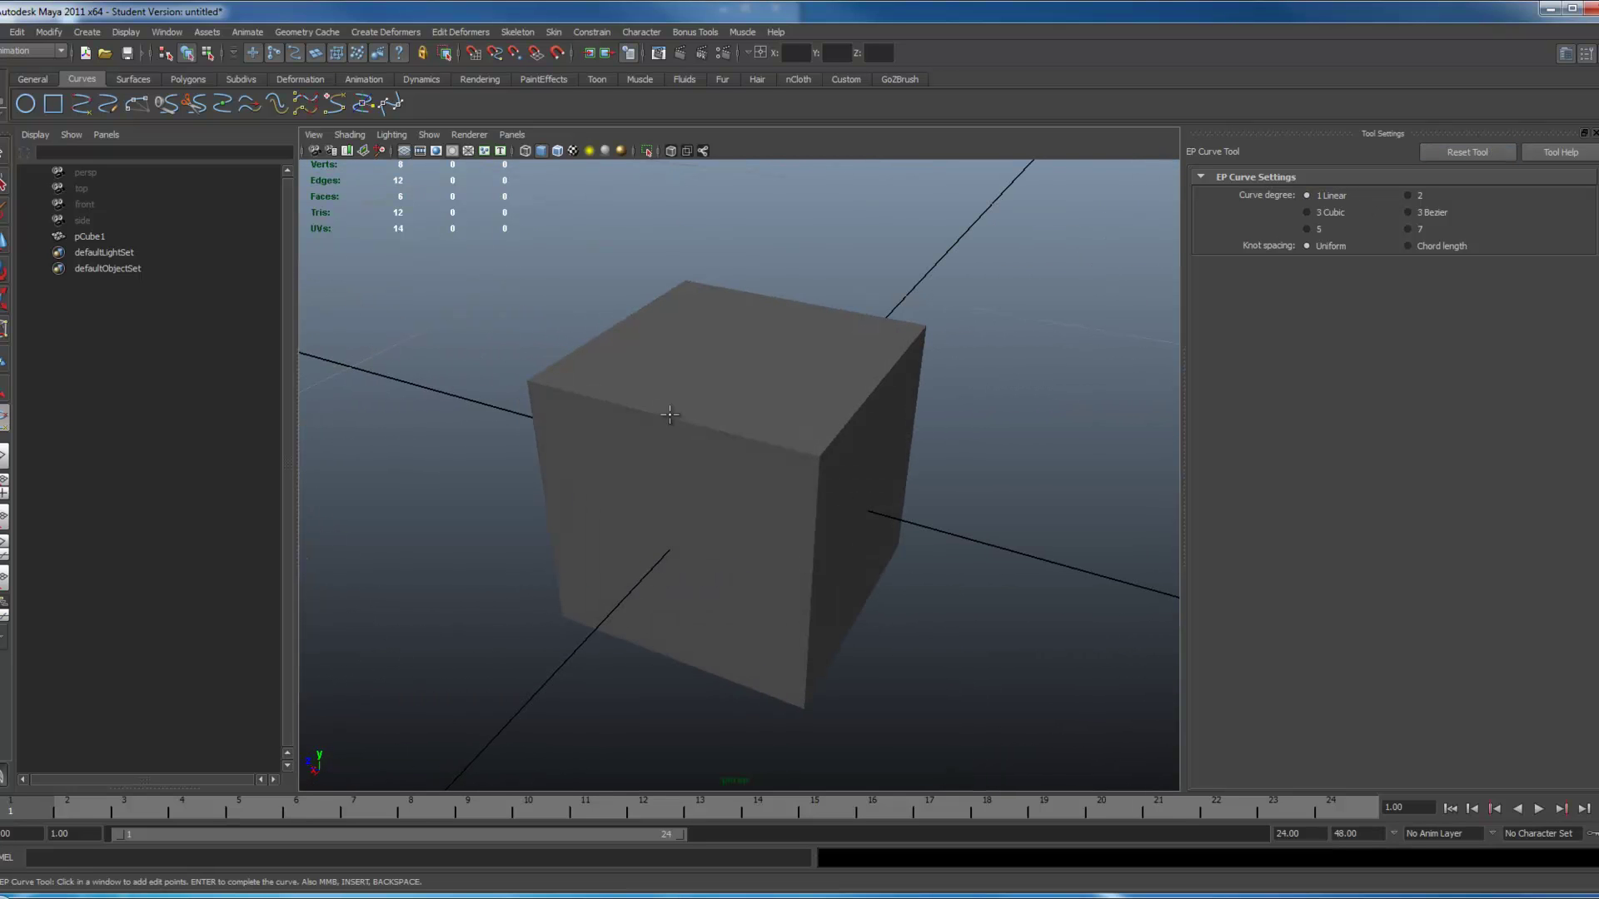
Place linear curve points on the cube's corners to trace its wire outline
click(527, 381)
click(818, 470)
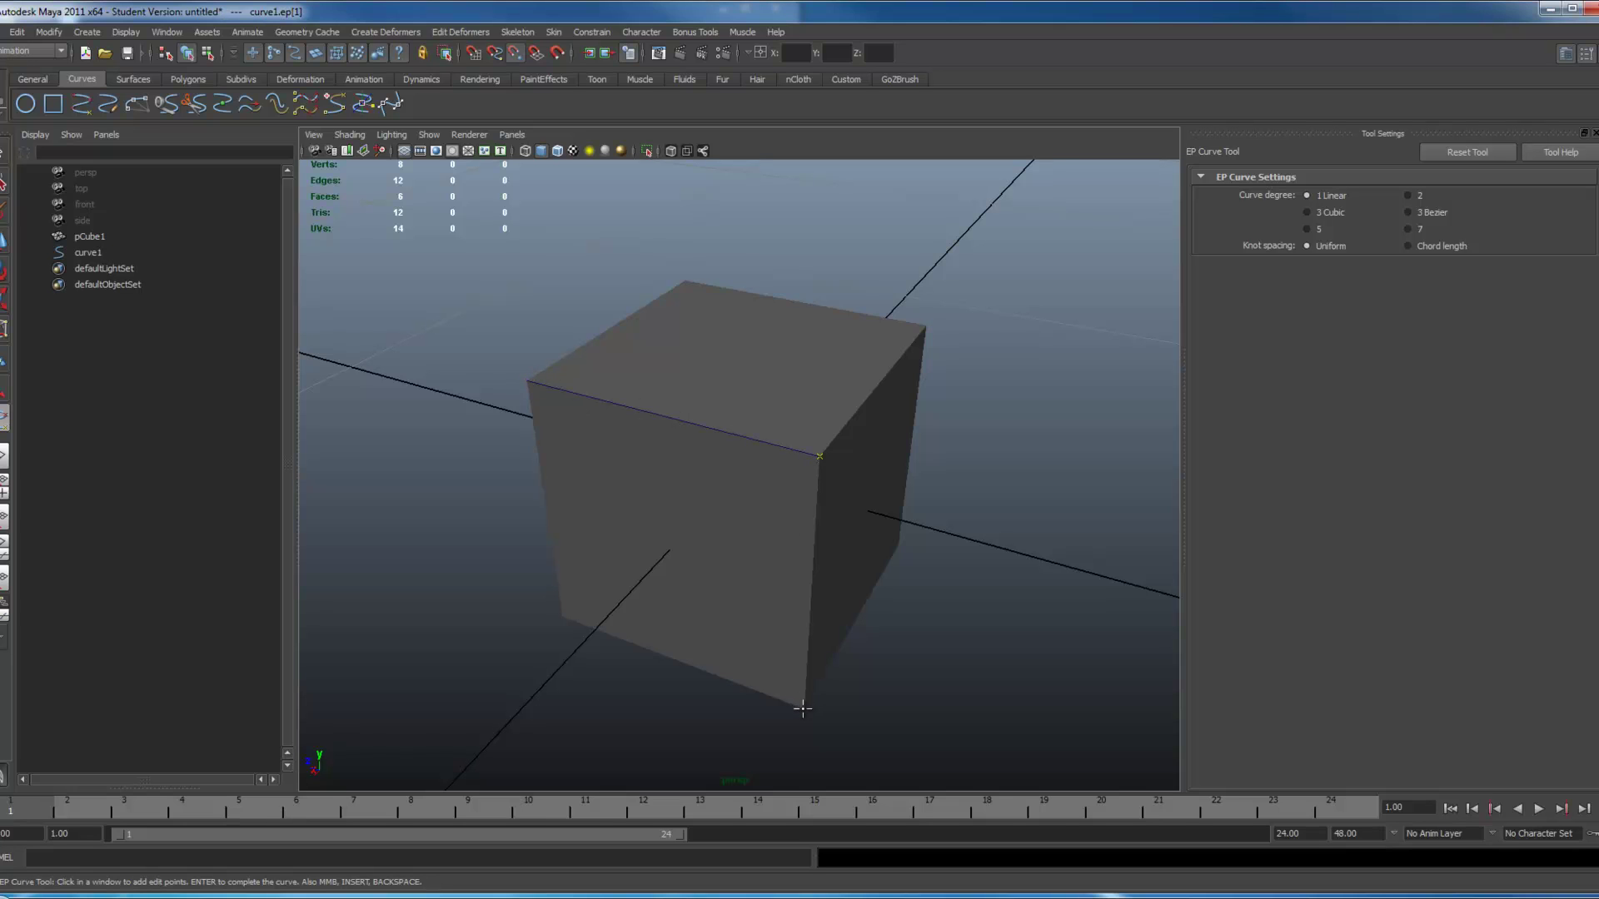
click(562, 617)
click(527, 381)
click(685, 281)
click(804, 709)
click(931, 327)
alt+drag(927, 413, 720, 415)
click(935, 383)
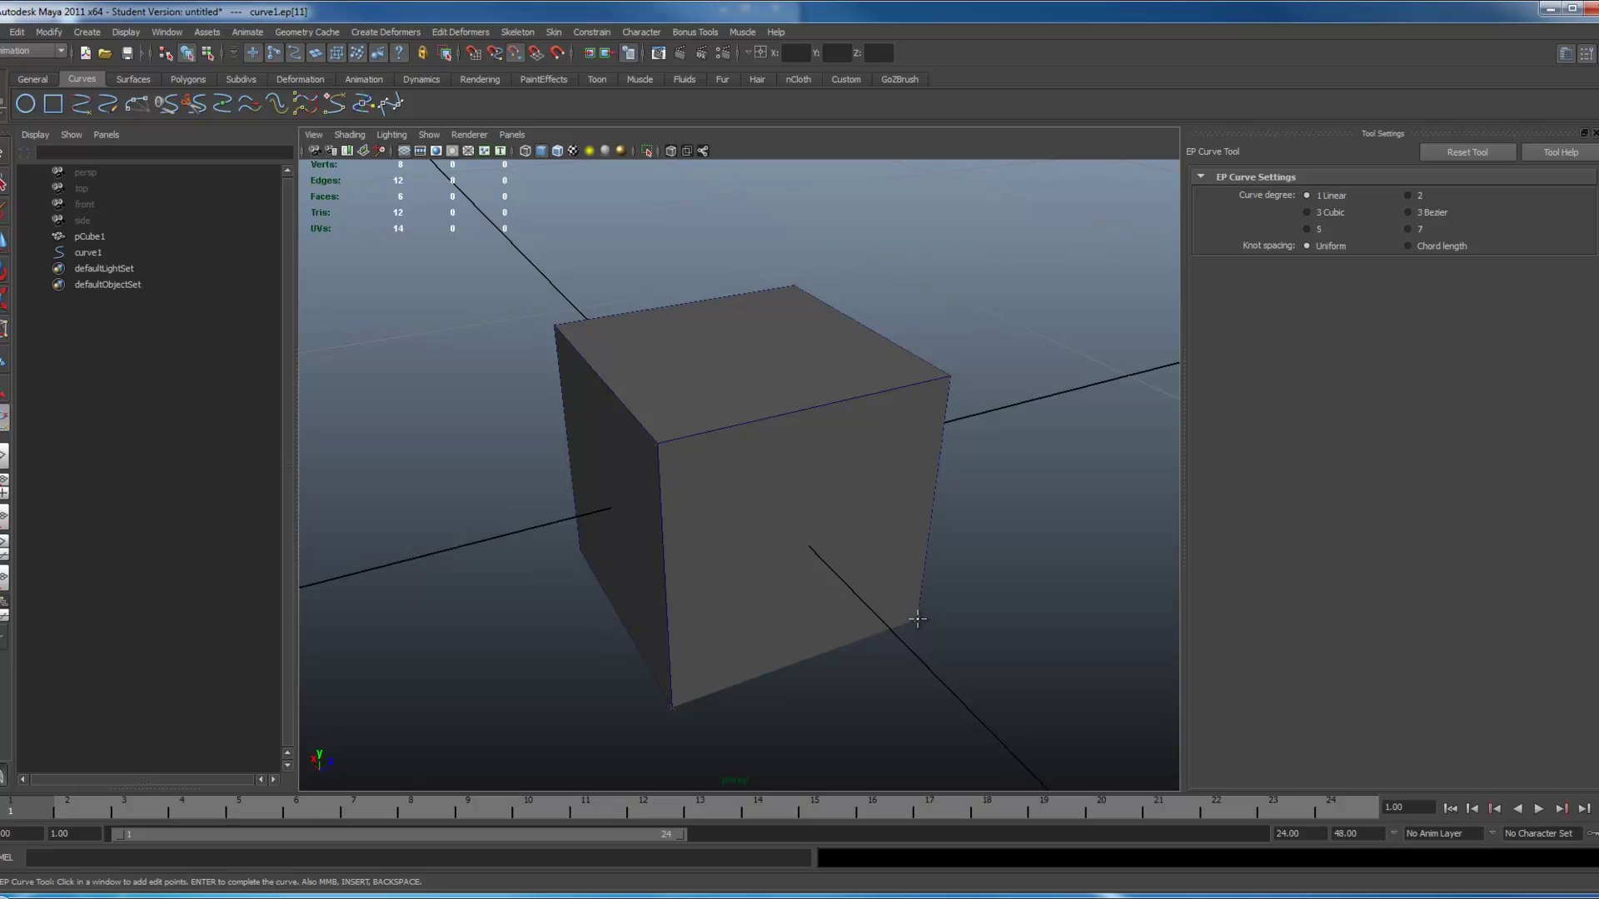
alt+drag(844, 700, 832, 518)
click(948, 413)
click(948, 413)
click(826, 701)
Finish the outline curve, then delete the cube and curve1
click(3, 153)
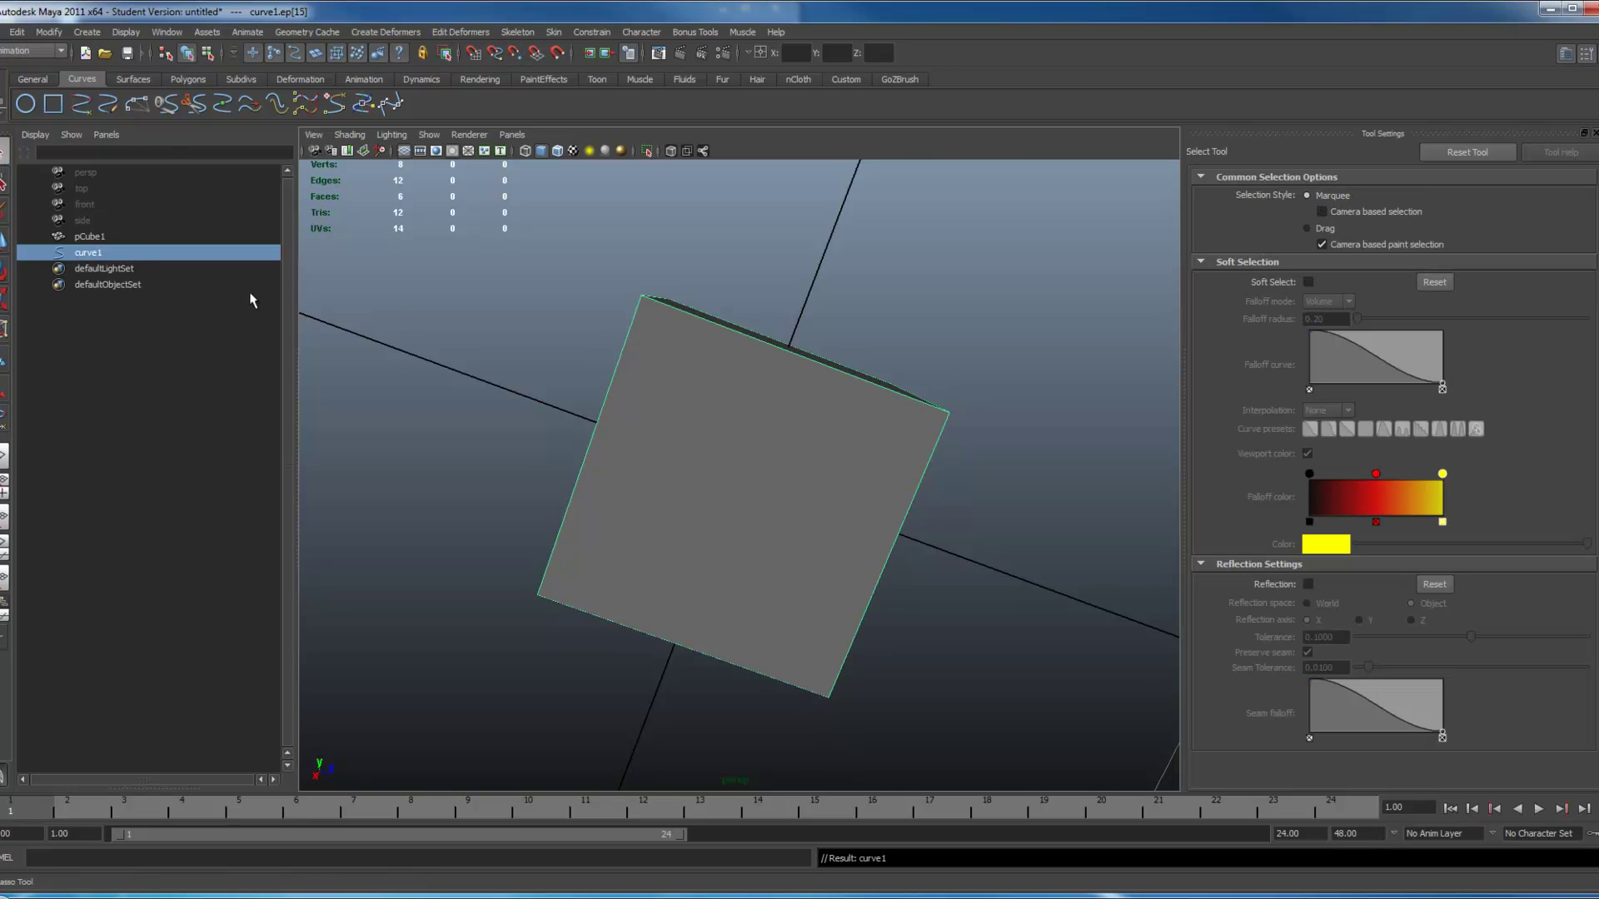
click(365, 314)
click(710, 472)
key(Delete)
click(685, 406)
alt+drag(685, 406, 640, 471)
key(Delete)
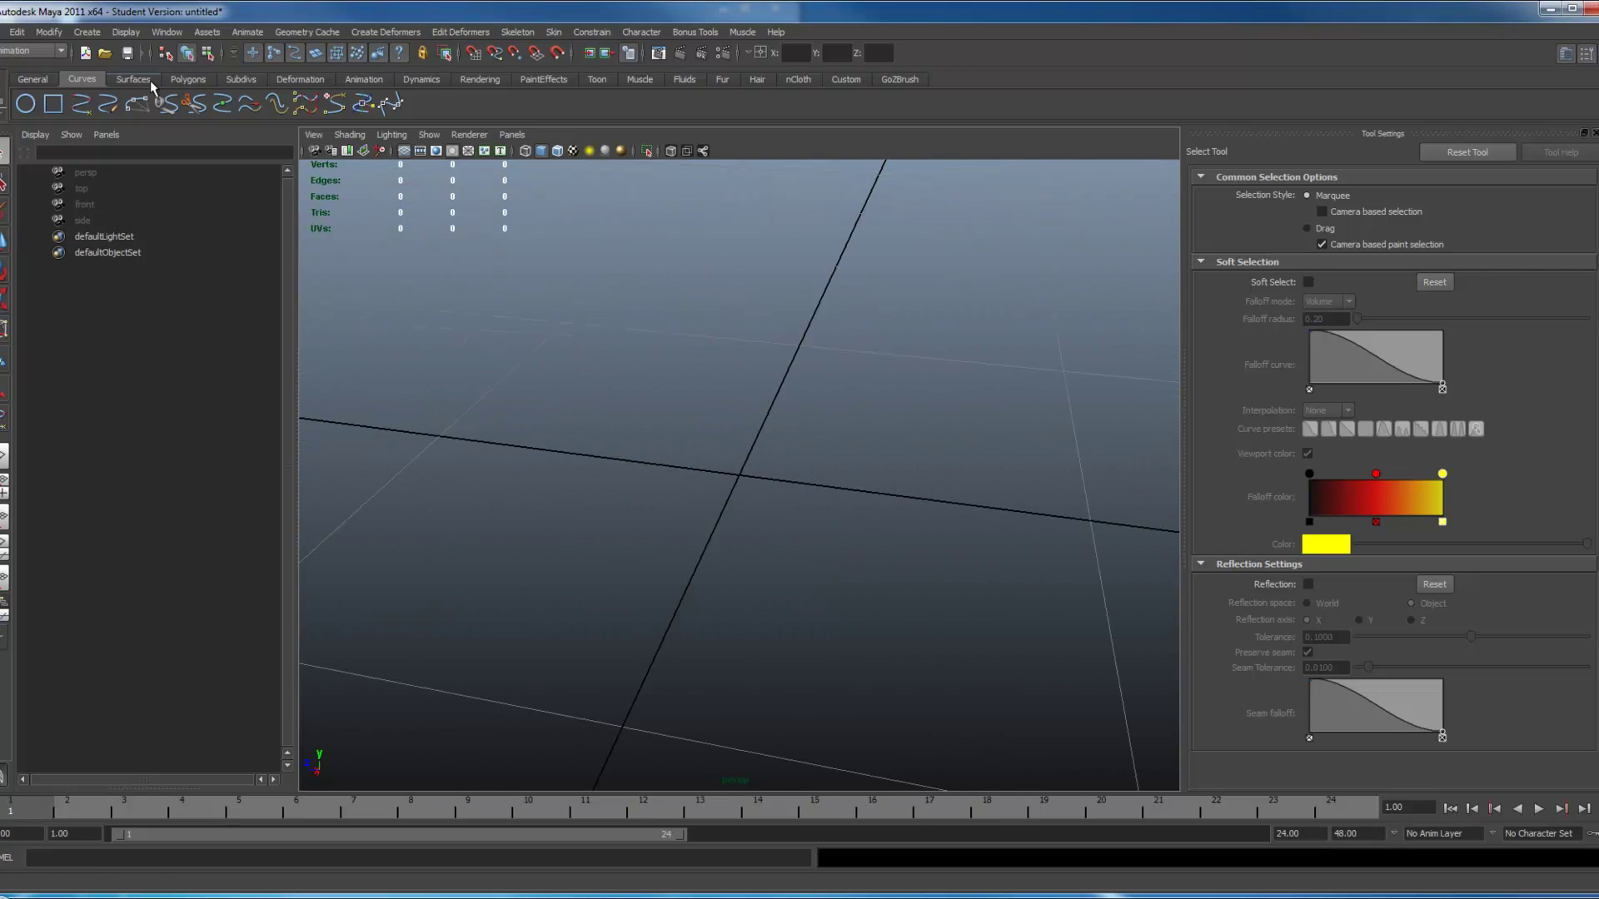
Create a polygon cylinder and lower its Subdivisions Axis from 20 to 8
click(181, 81)
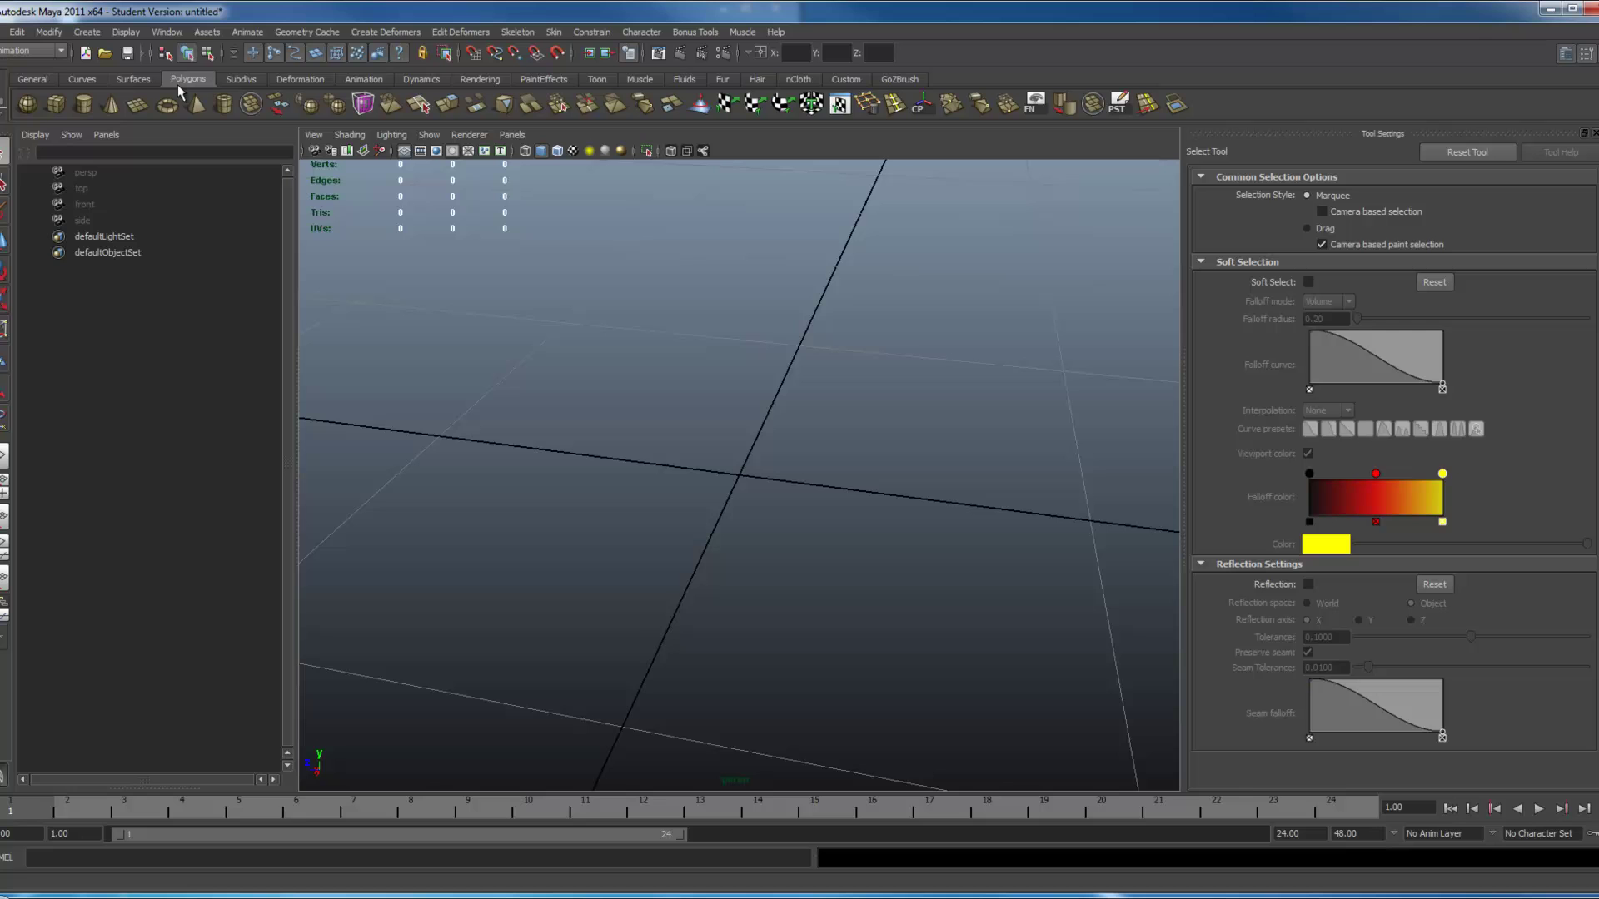
click(83, 103)
key(ctrl+a)
key(ctrl+a)
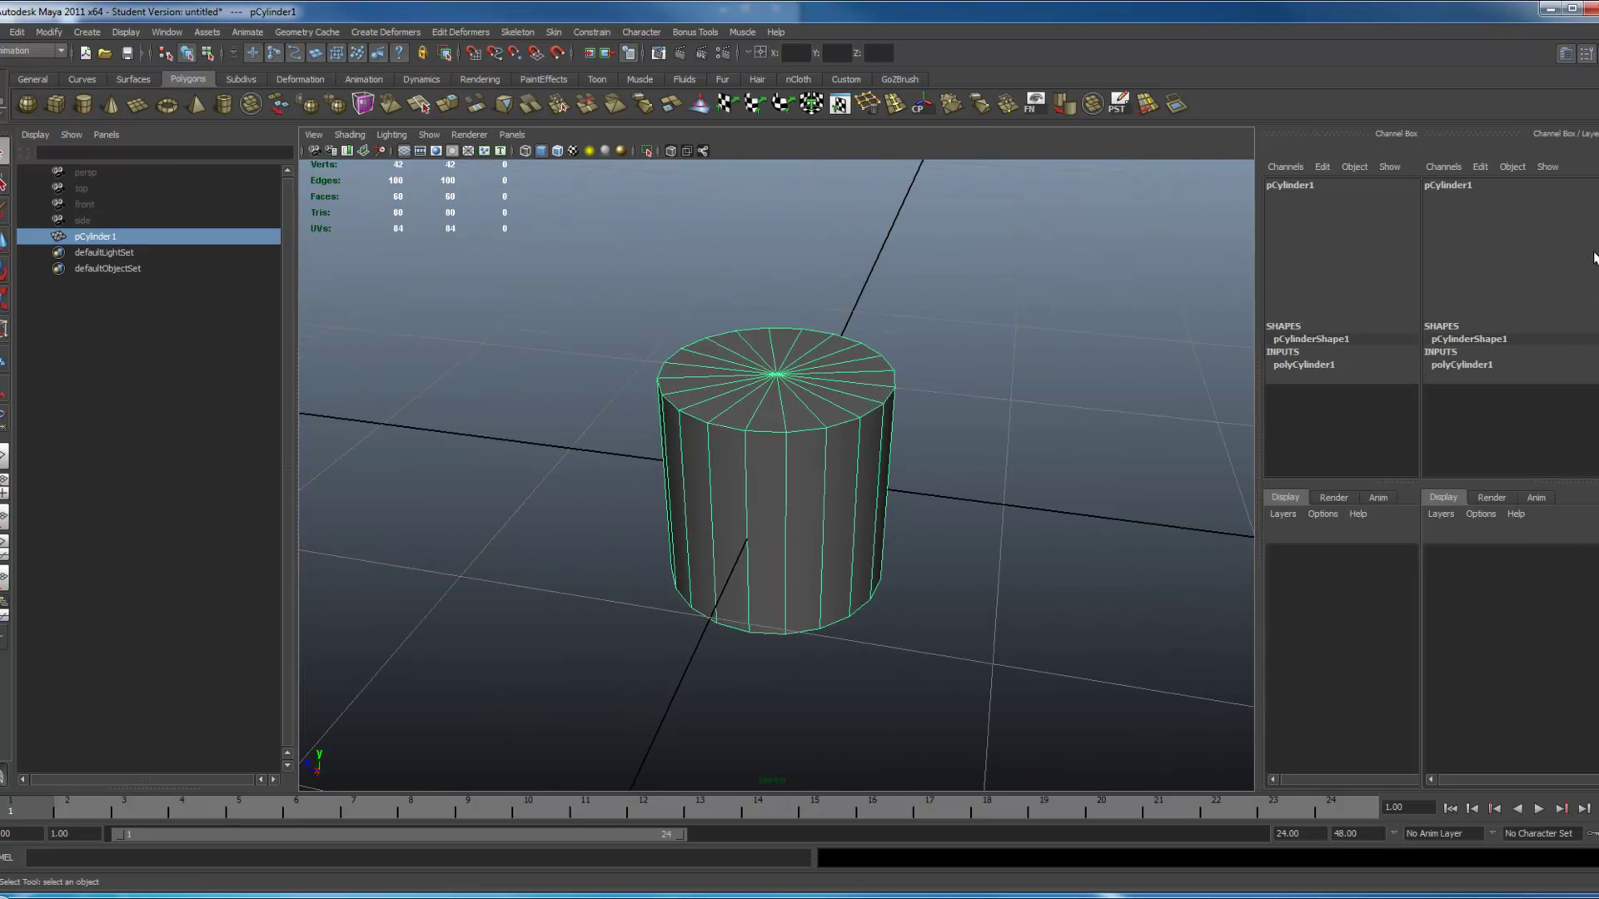
click(1531, 374)
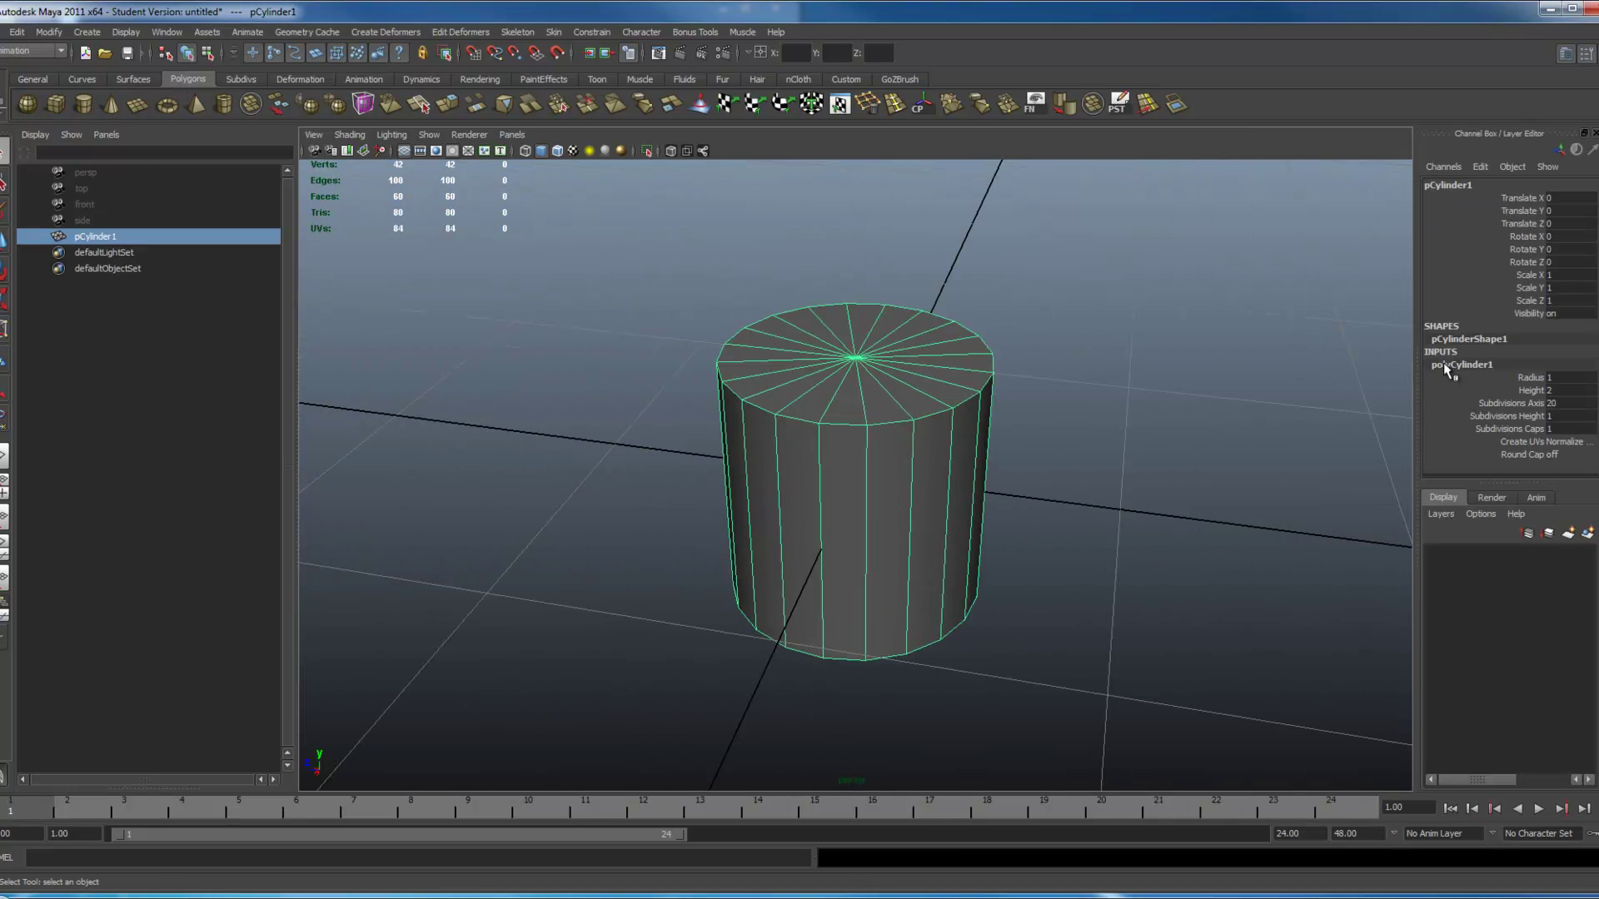
click(1519, 405)
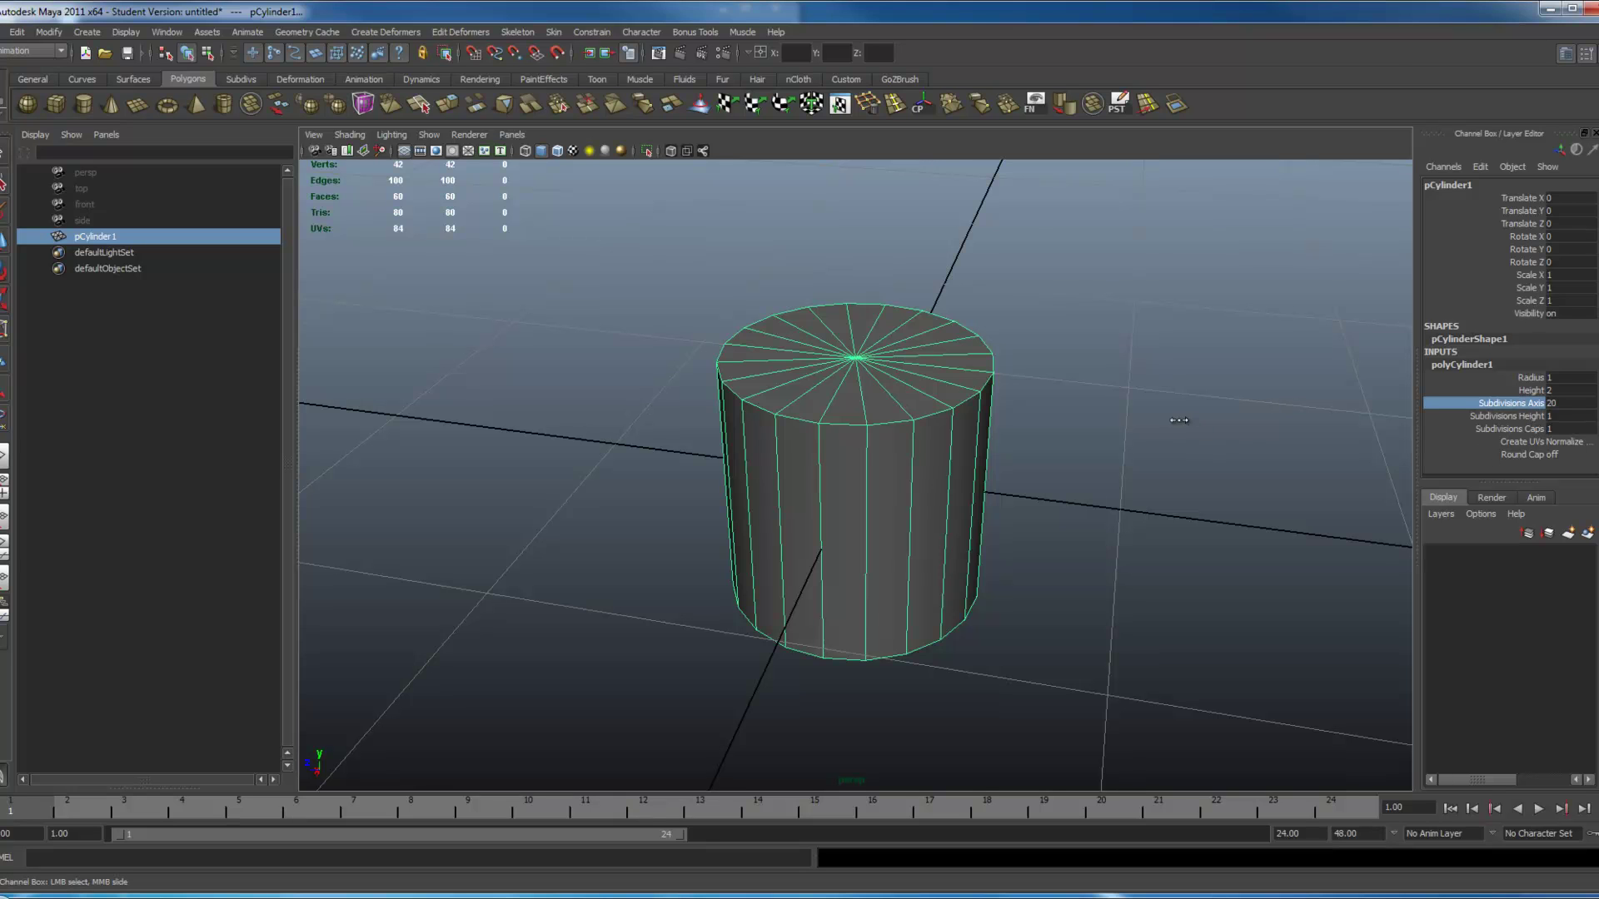
middle_drag(1179, 421, 1071, 467)
mouse_move(1071, 467)
alt+mouse_down()
mouse_move(982, 450)
mouse_move(1078, 456)
mouse_move(1066, 442)
alt+mouse_up()
alt+drag(810, 474, 961, 477)
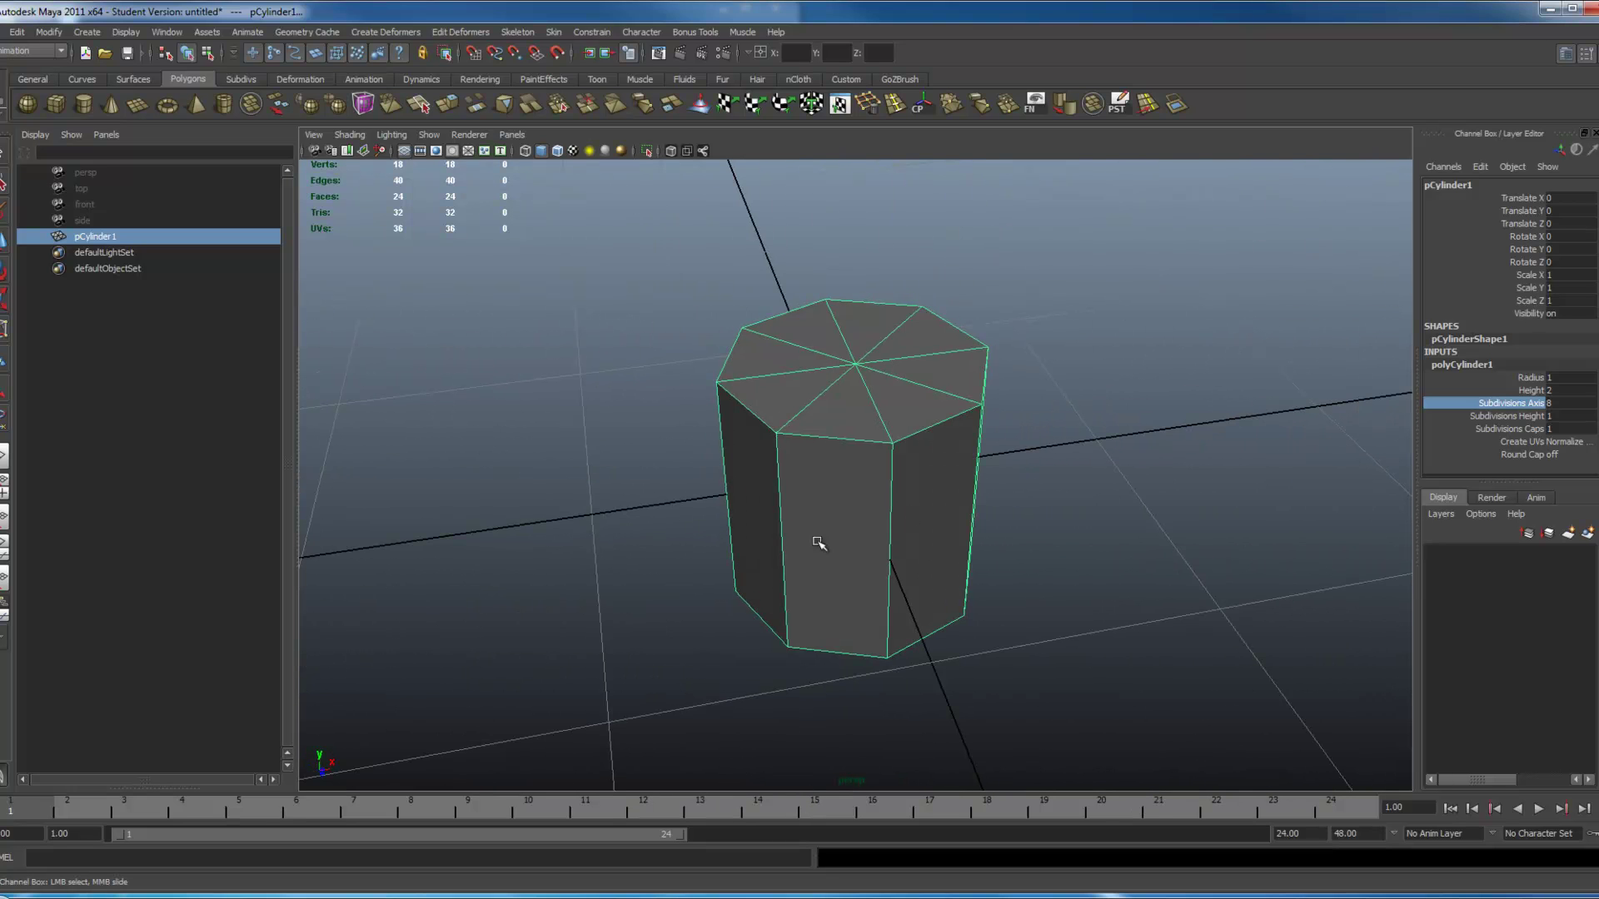
alt+drag(787, 545, 819, 535)
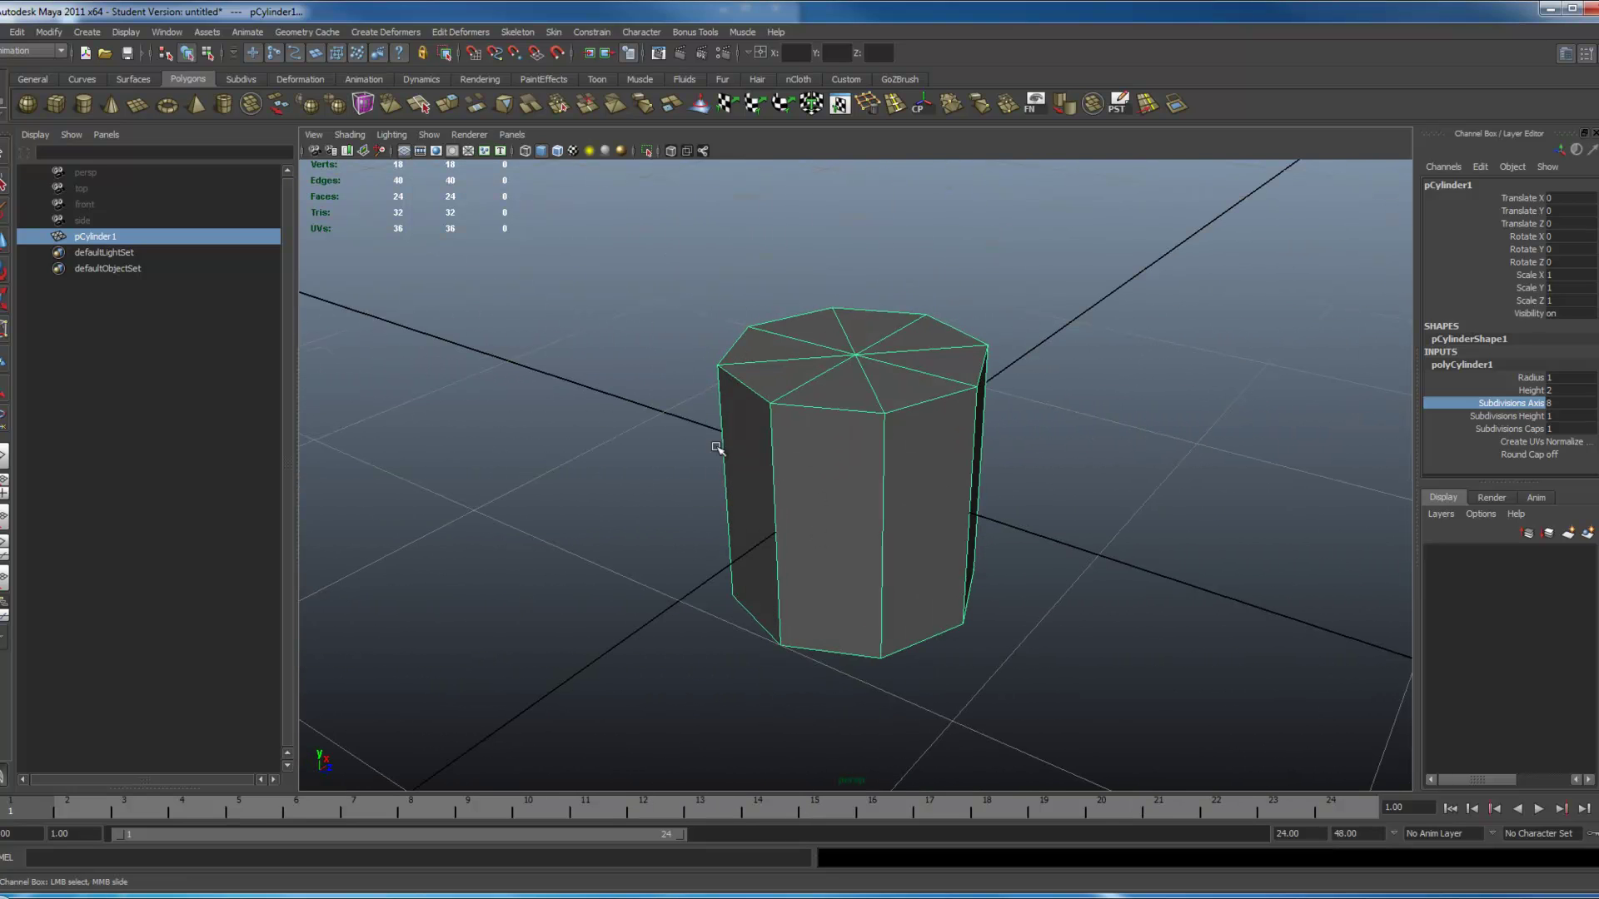
alt+drag(726, 473, 848, 493)
click(1076, 530)
alt+drag(1005, 552, 931, 577)
Start the EP Curve Tool from the Curves menu, open its settings, and orbit closer to the cylinder
click(82, 78)
click(107, 103)
double_click(5, 417)
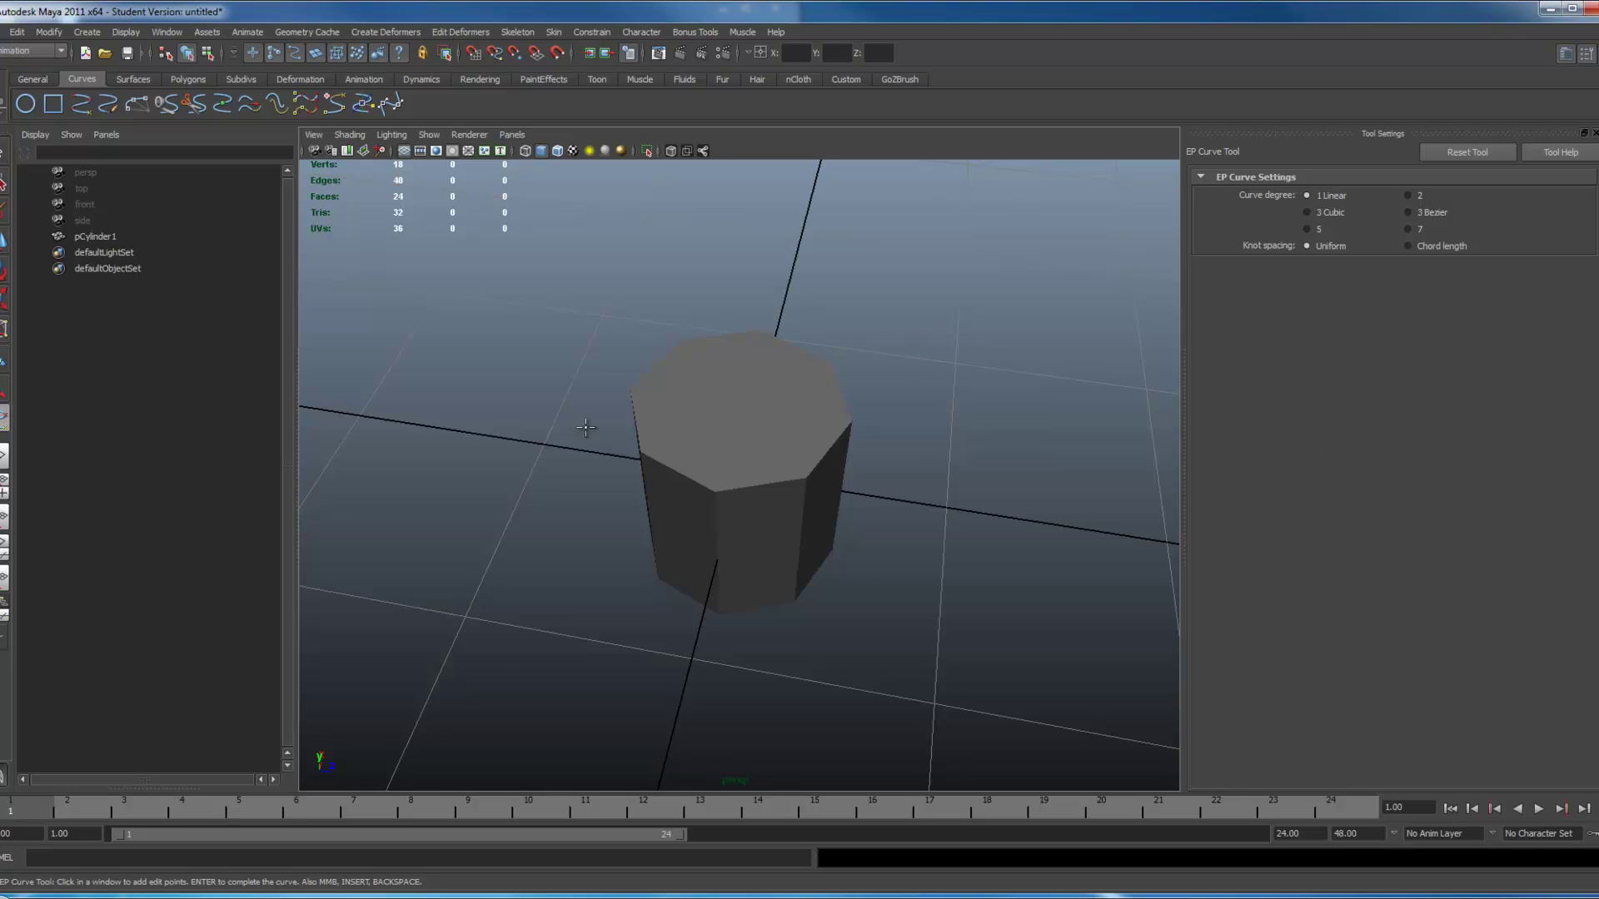
alt+drag(589, 439, 710, 396)
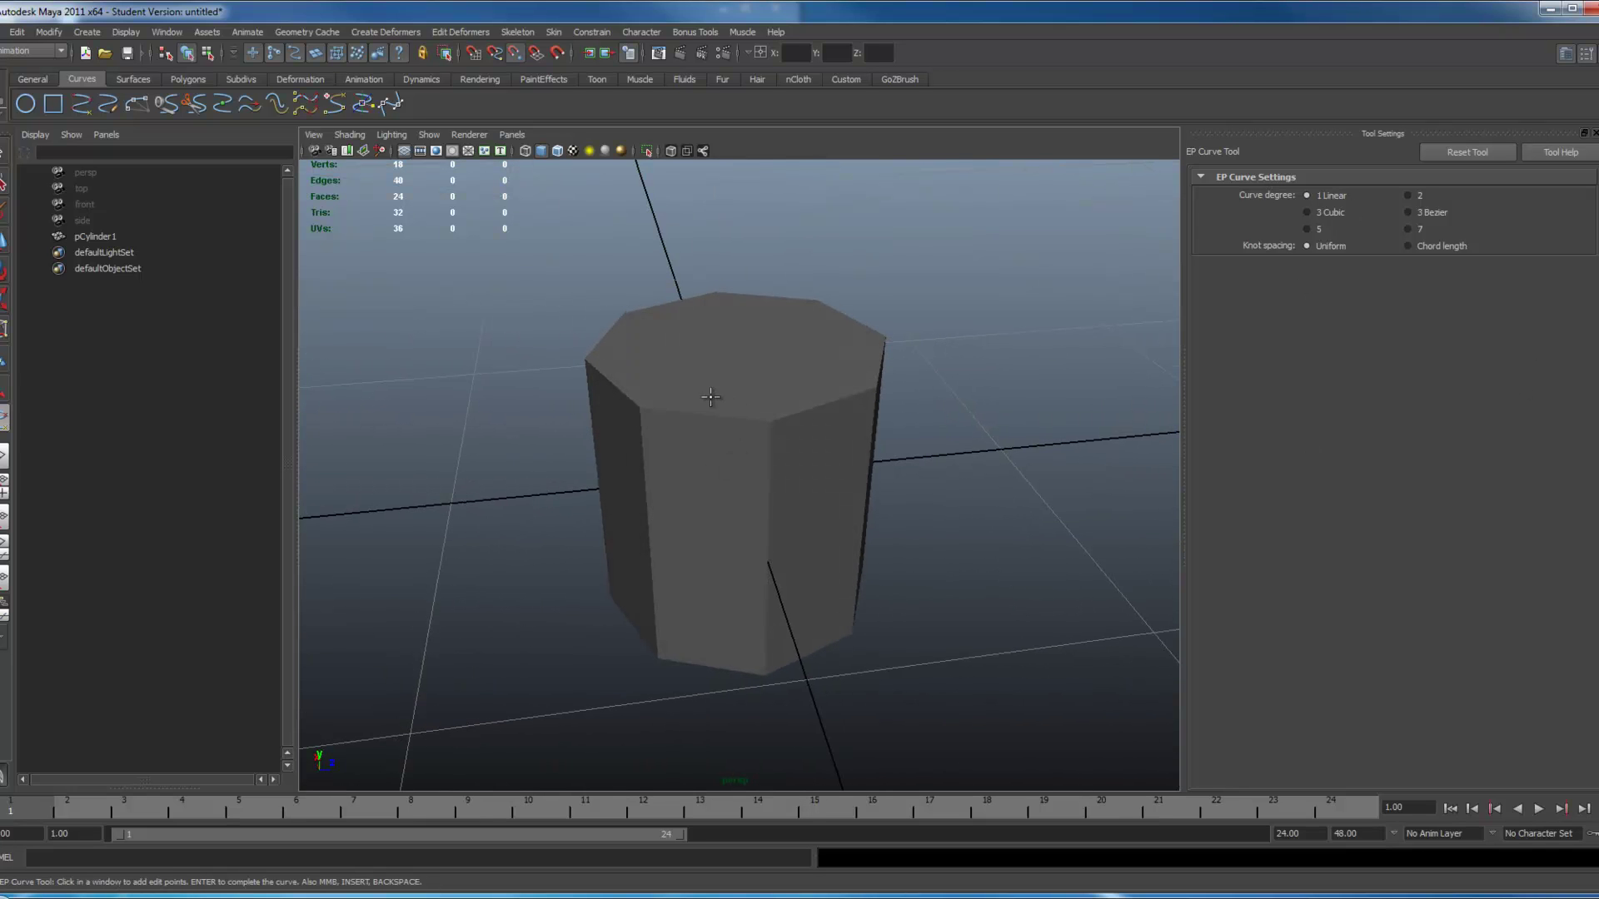
Place linear curve points around the cylinder's top corners and down to the bottom corners
click(641, 414)
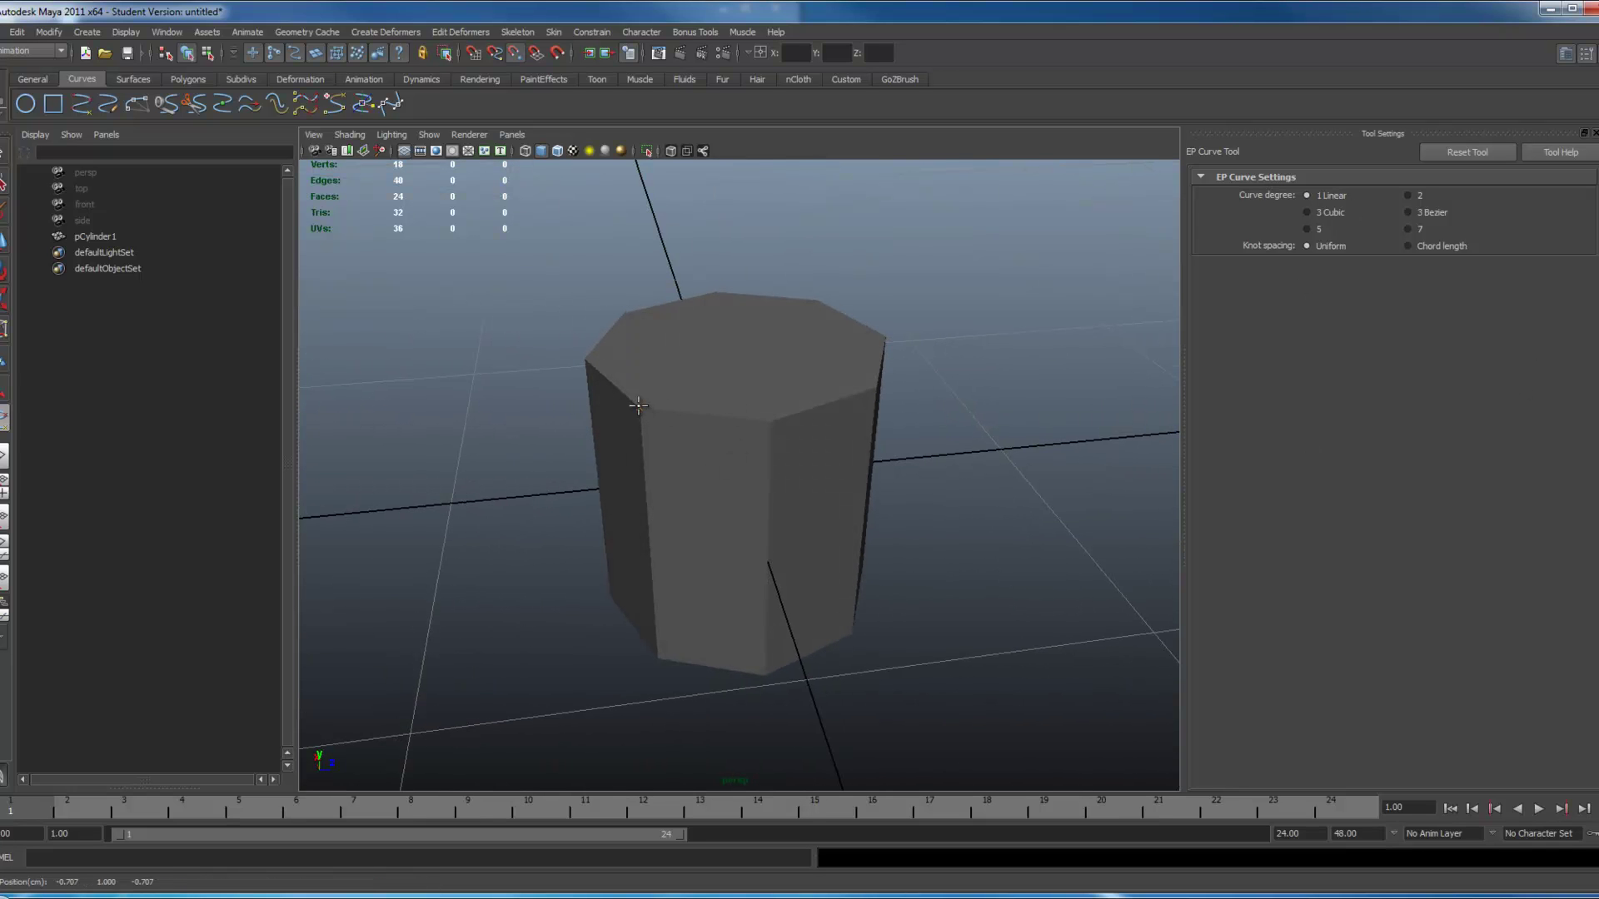
click(875, 386)
click(886, 336)
click(816, 298)
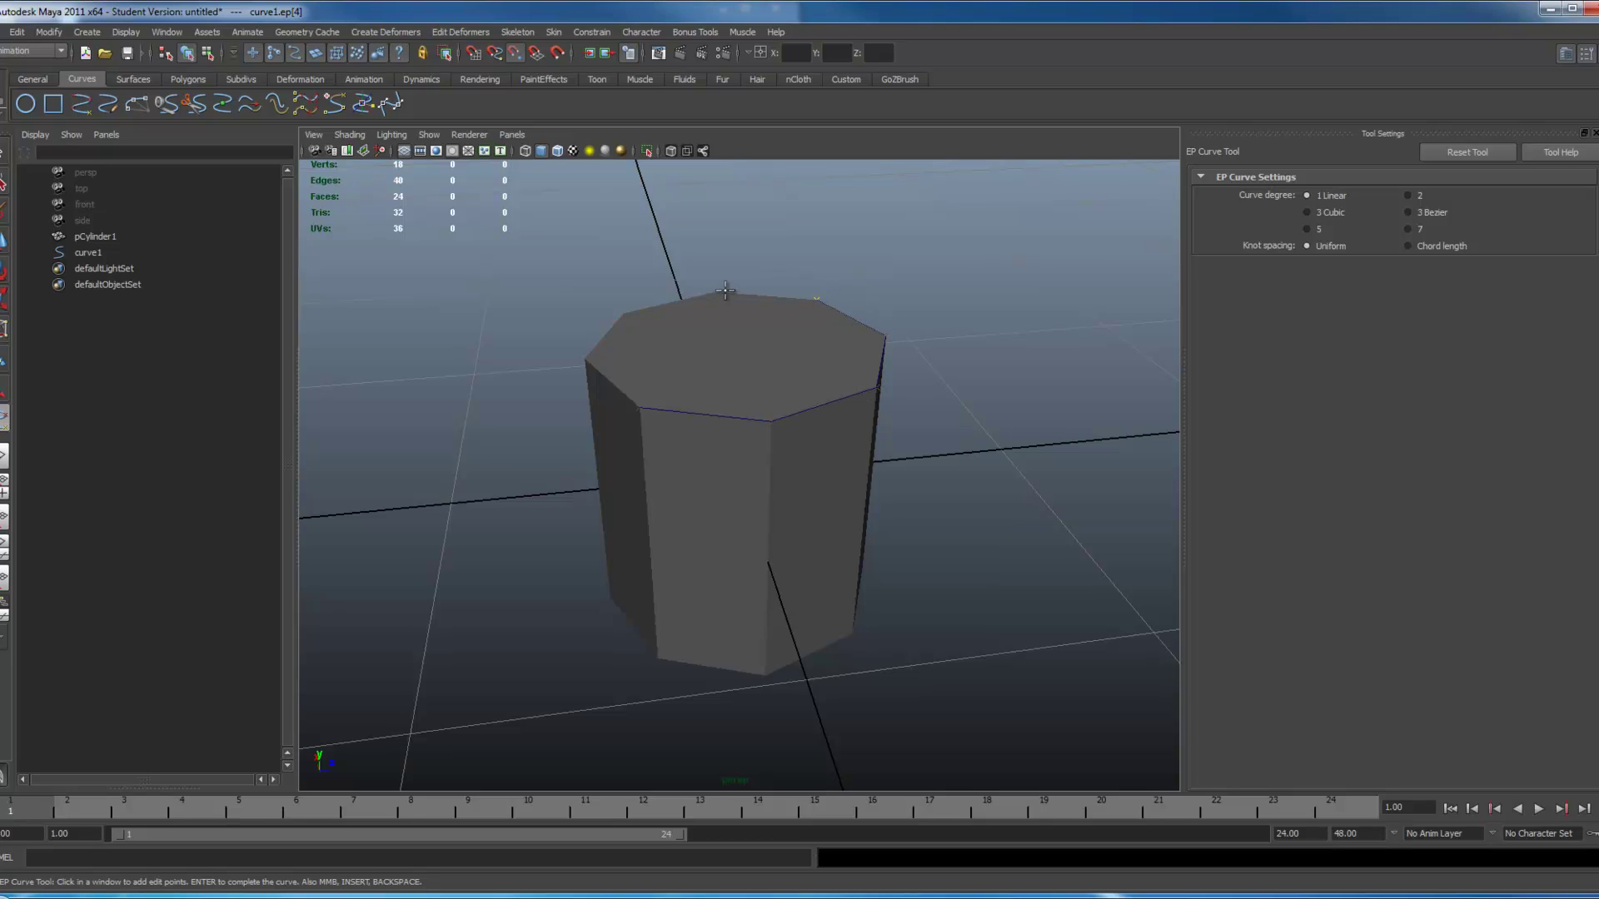
click(585, 360)
click(639, 407)
click(764, 675)
click(770, 422)
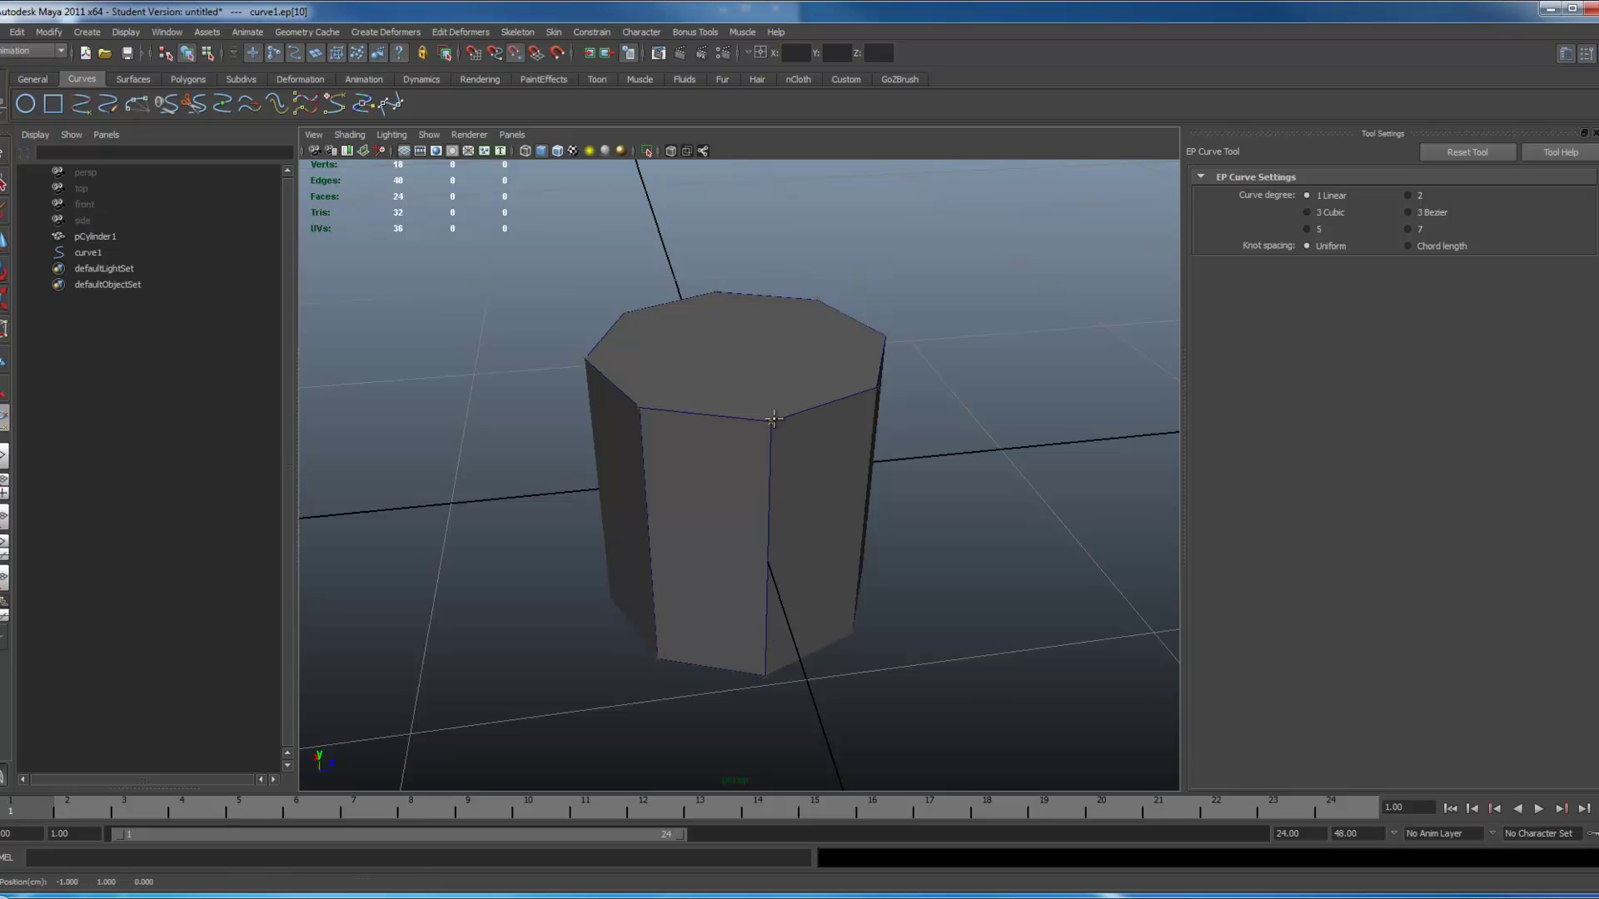
click(879, 617)
alt+drag(878, 617, 837, 552)
With point snapping (V) on, snap curve points to the bottom and side vertices
key(v)
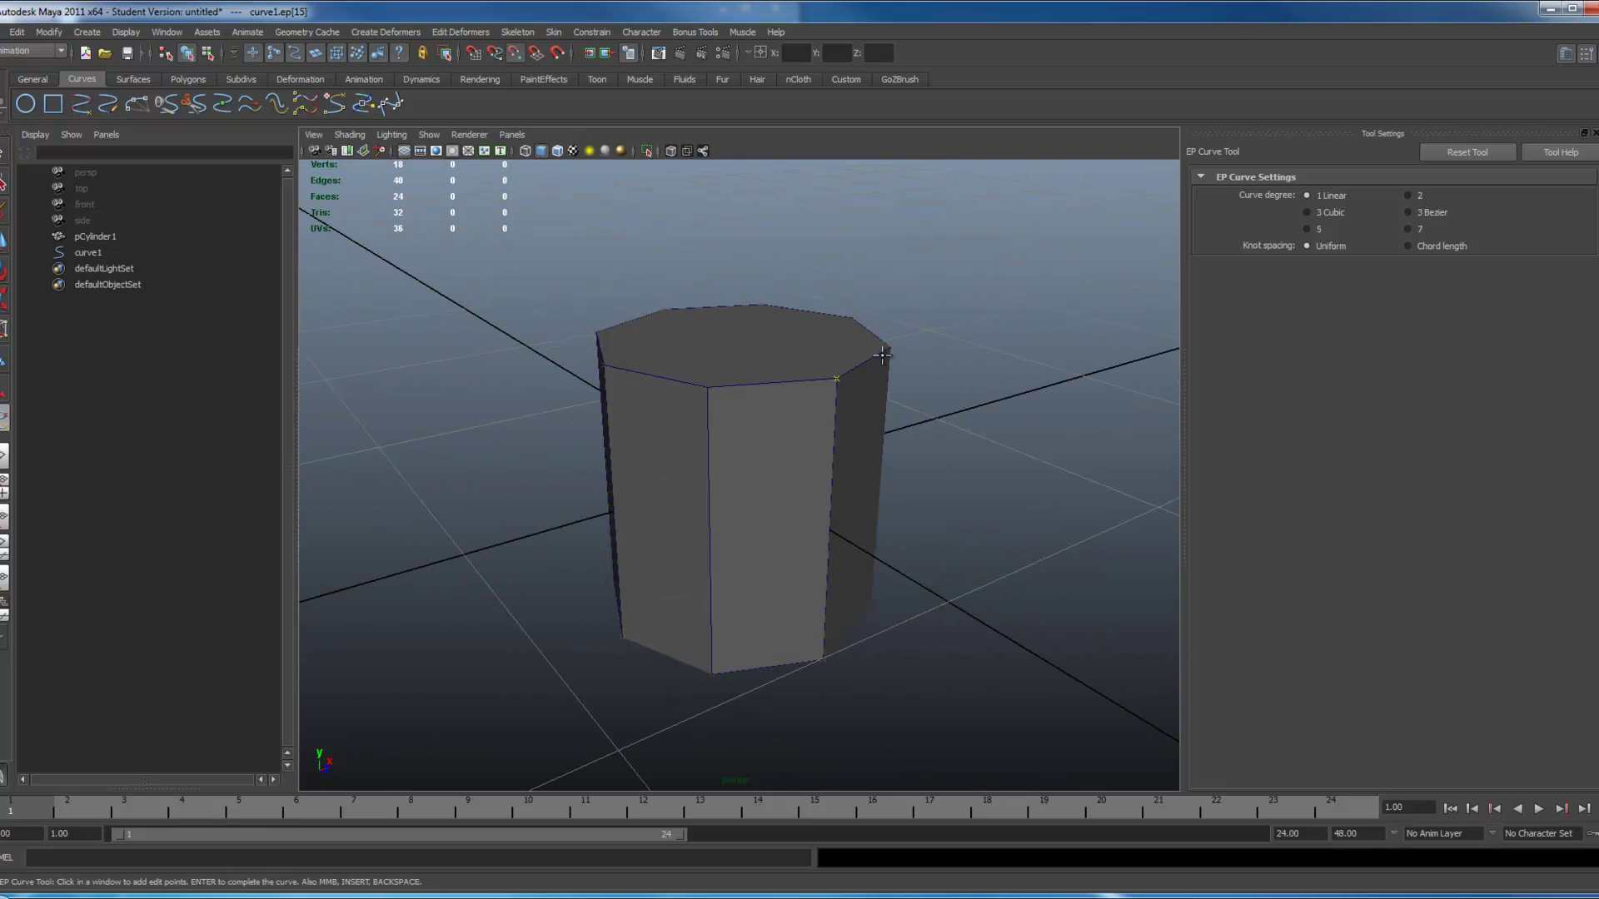
alt+drag(916, 576, 777, 564)
click(801, 637)
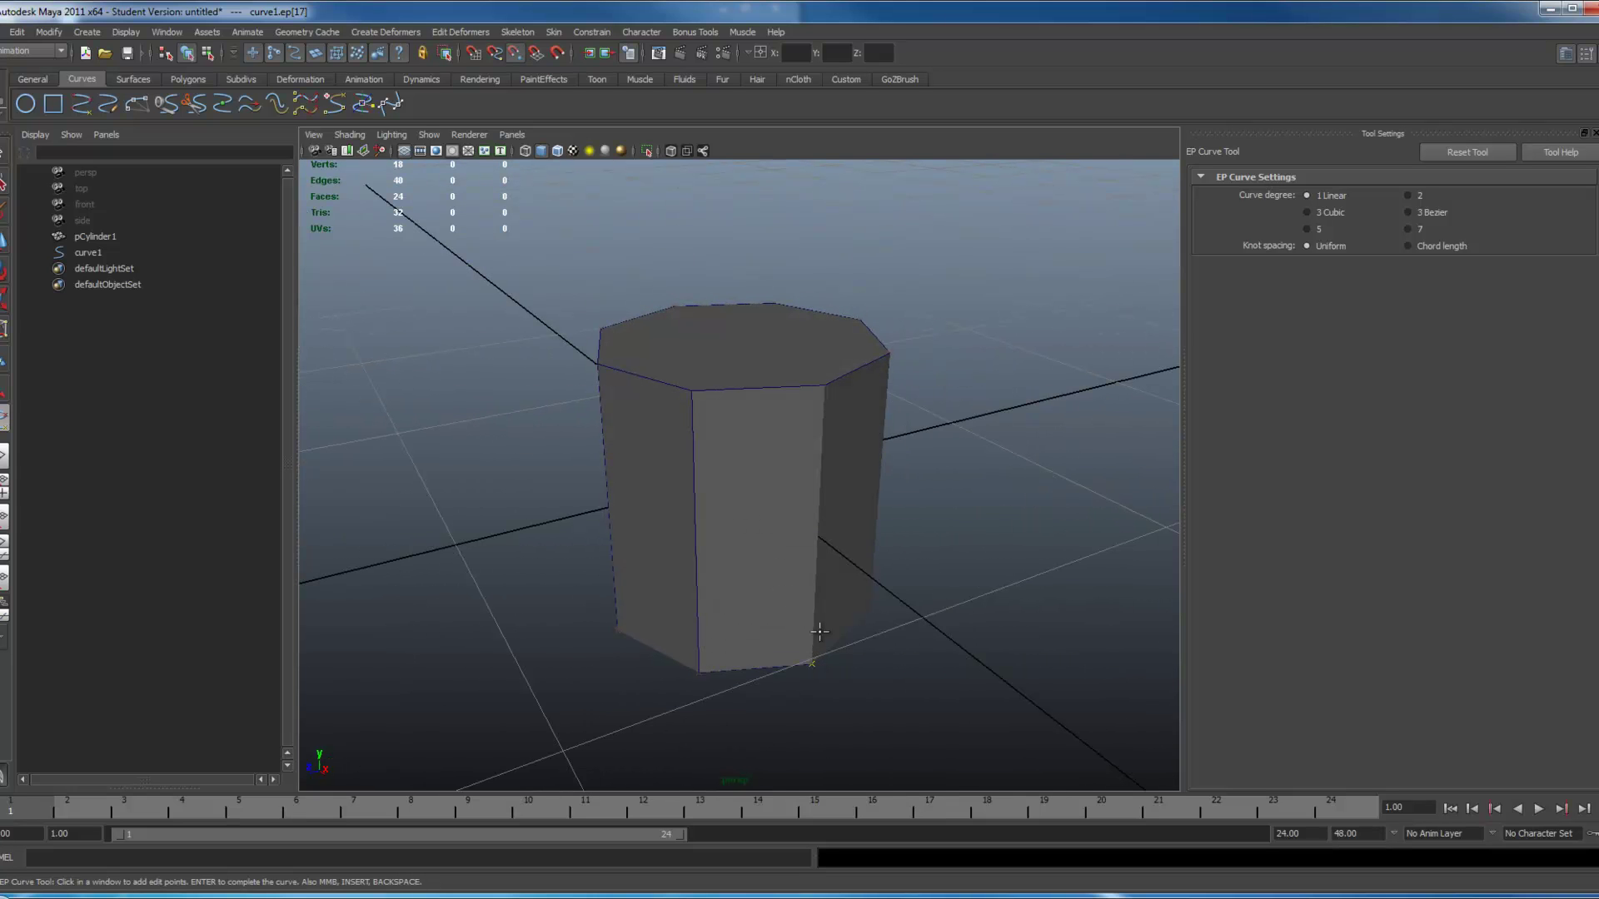
click(891, 356)
click(899, 522)
alt+drag(899, 521, 739, 523)
key(v)
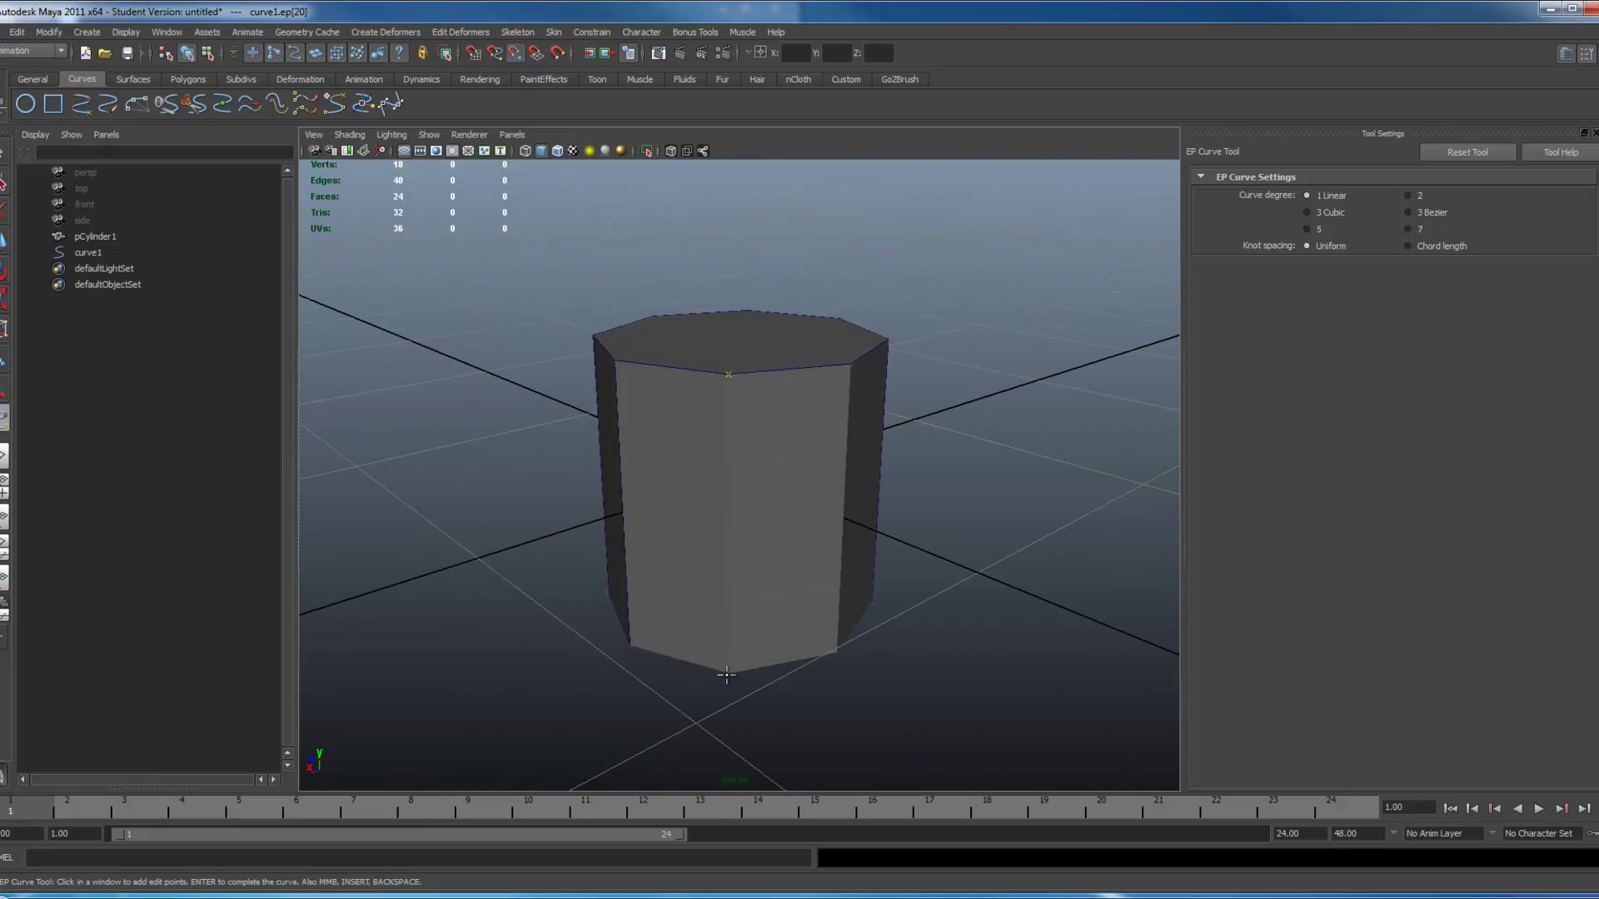
click(726, 675)
click(888, 617)
Snap the last points to the remaining vertices, finish curve1, and select the cylinder
alt+drag(910, 572, 827, 482)
click(889, 590)
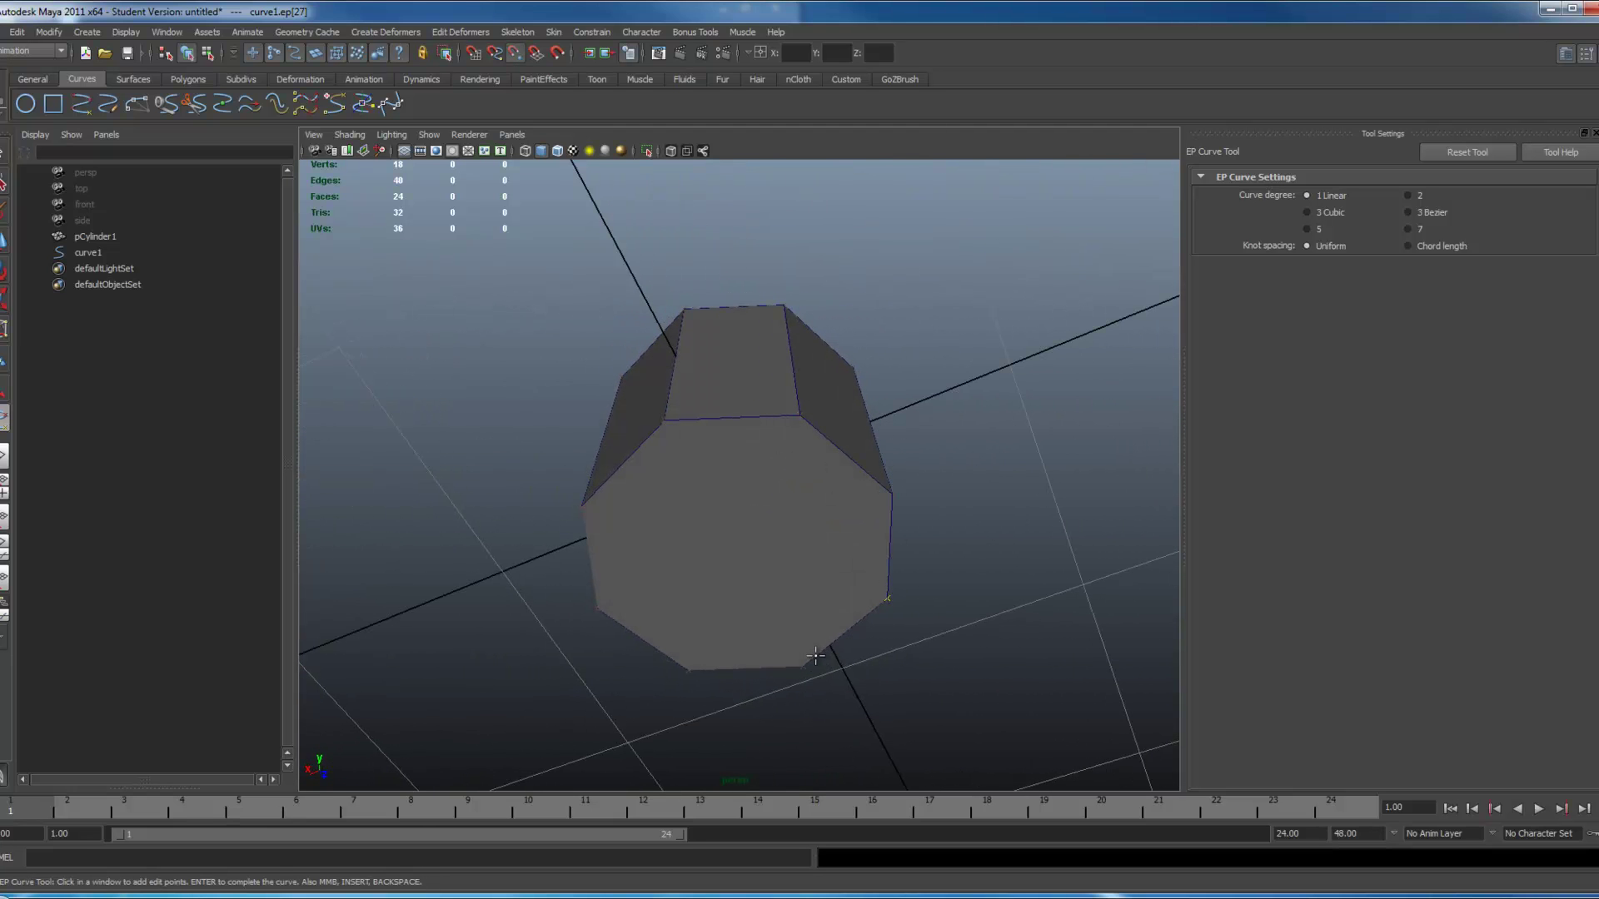
click(600, 613)
click(584, 504)
click(663, 419)
click(3, 154)
click(765, 547)
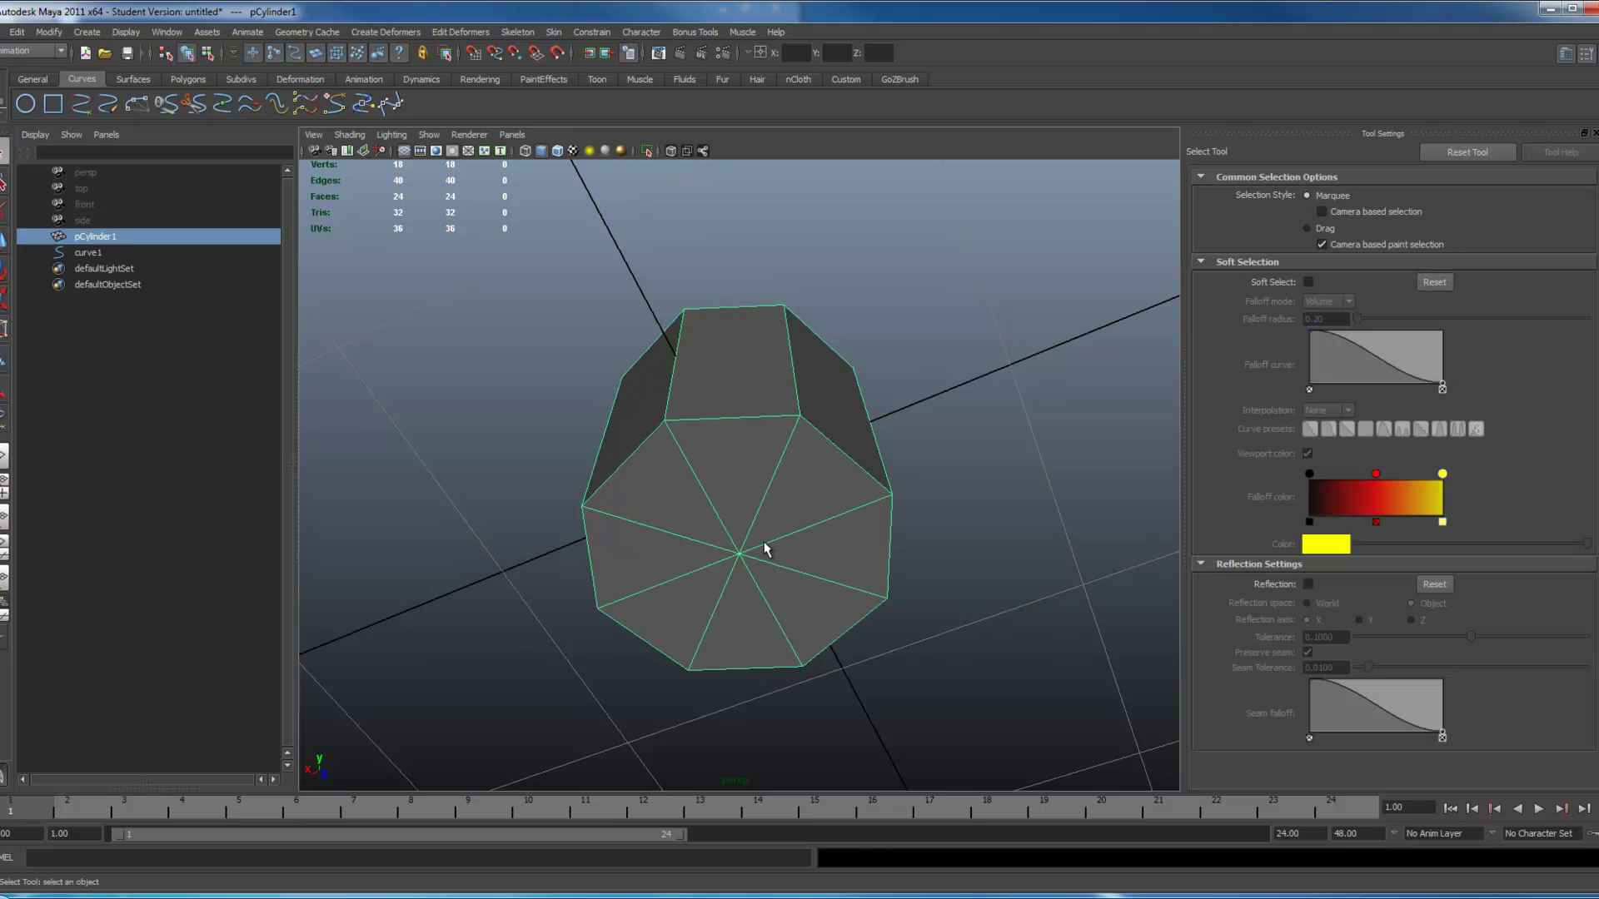
Delete pCylinder1, then select the traced curve1 and delete it as well
key(Delete)
click(733, 419)
alt+drag(760, 458, 910, 557)
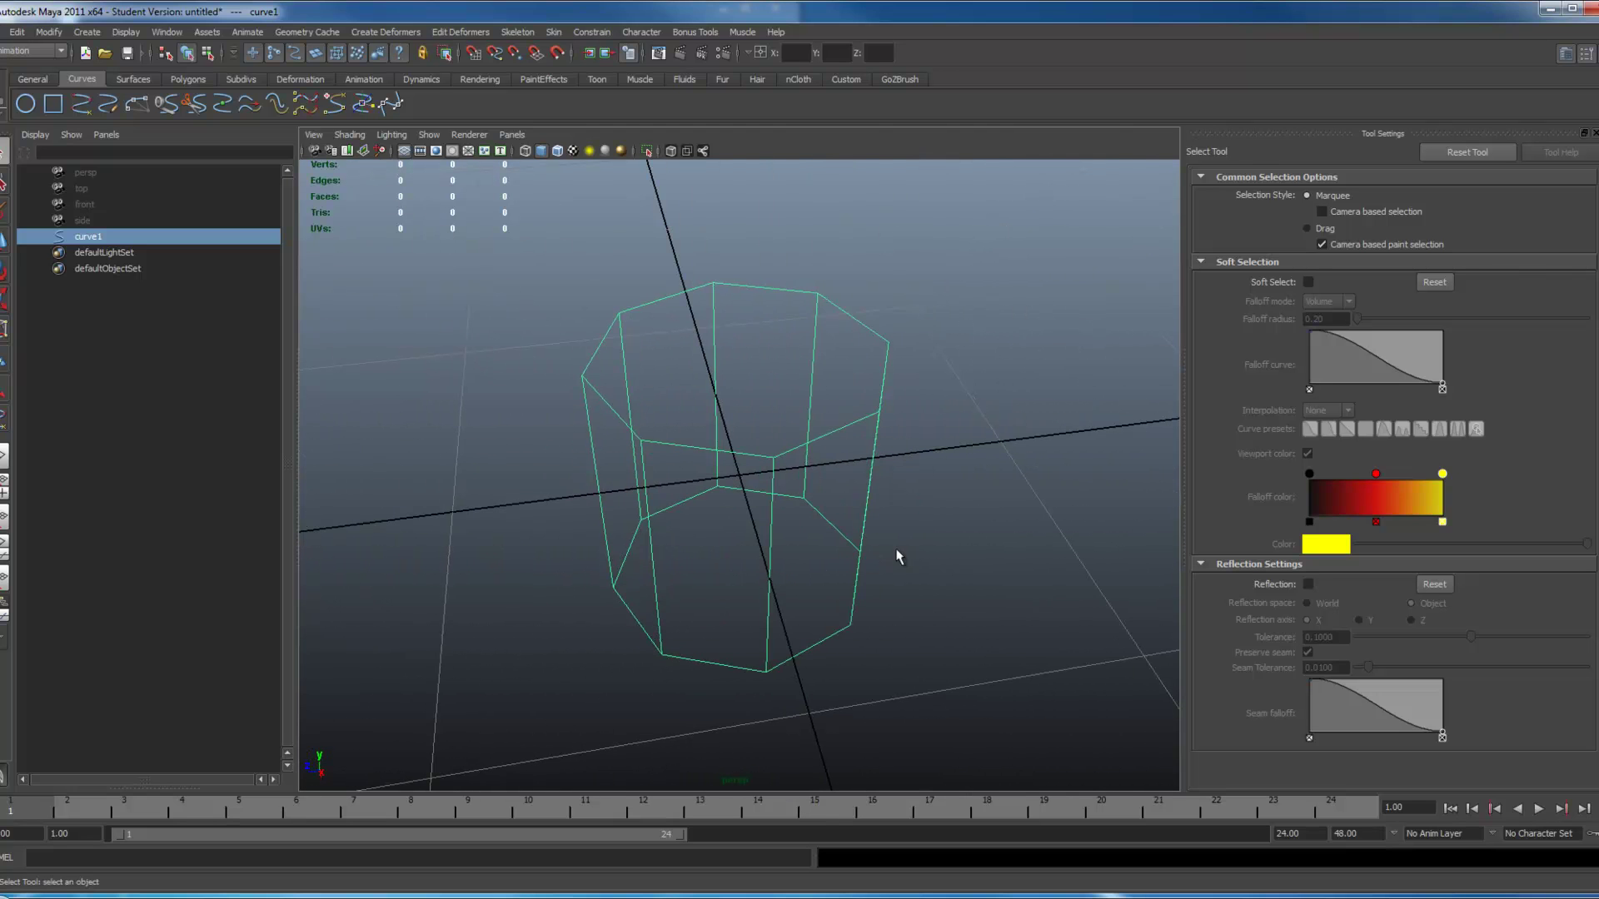
key(Delete)
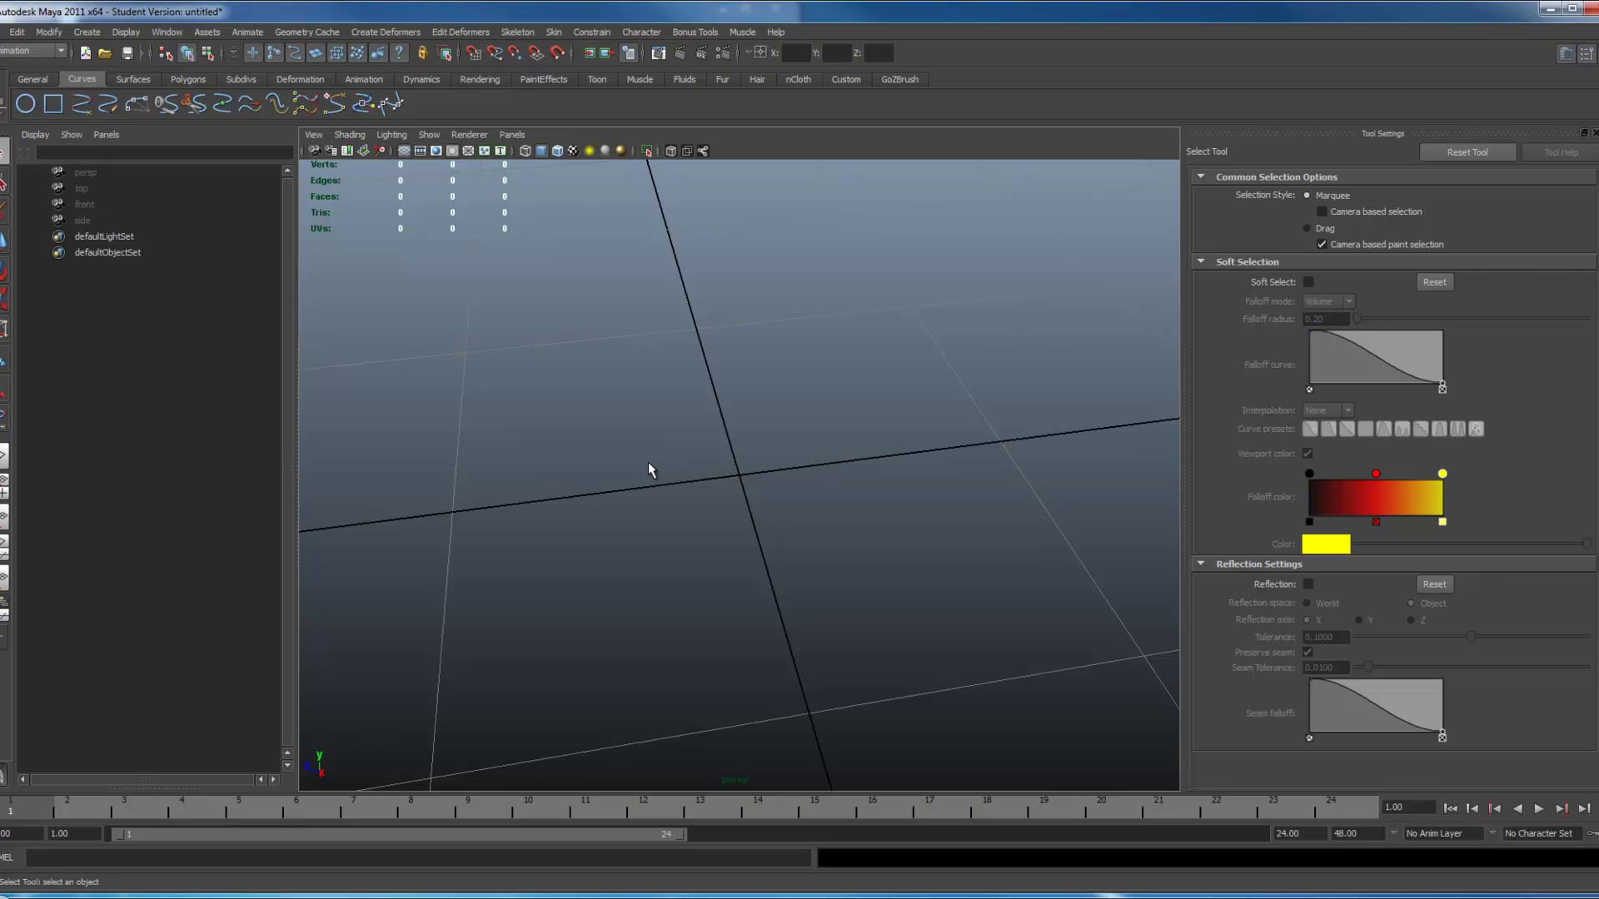
Create the outer NURBS circle and a second circle shrunk and moved into the first eye position
click(25, 103)
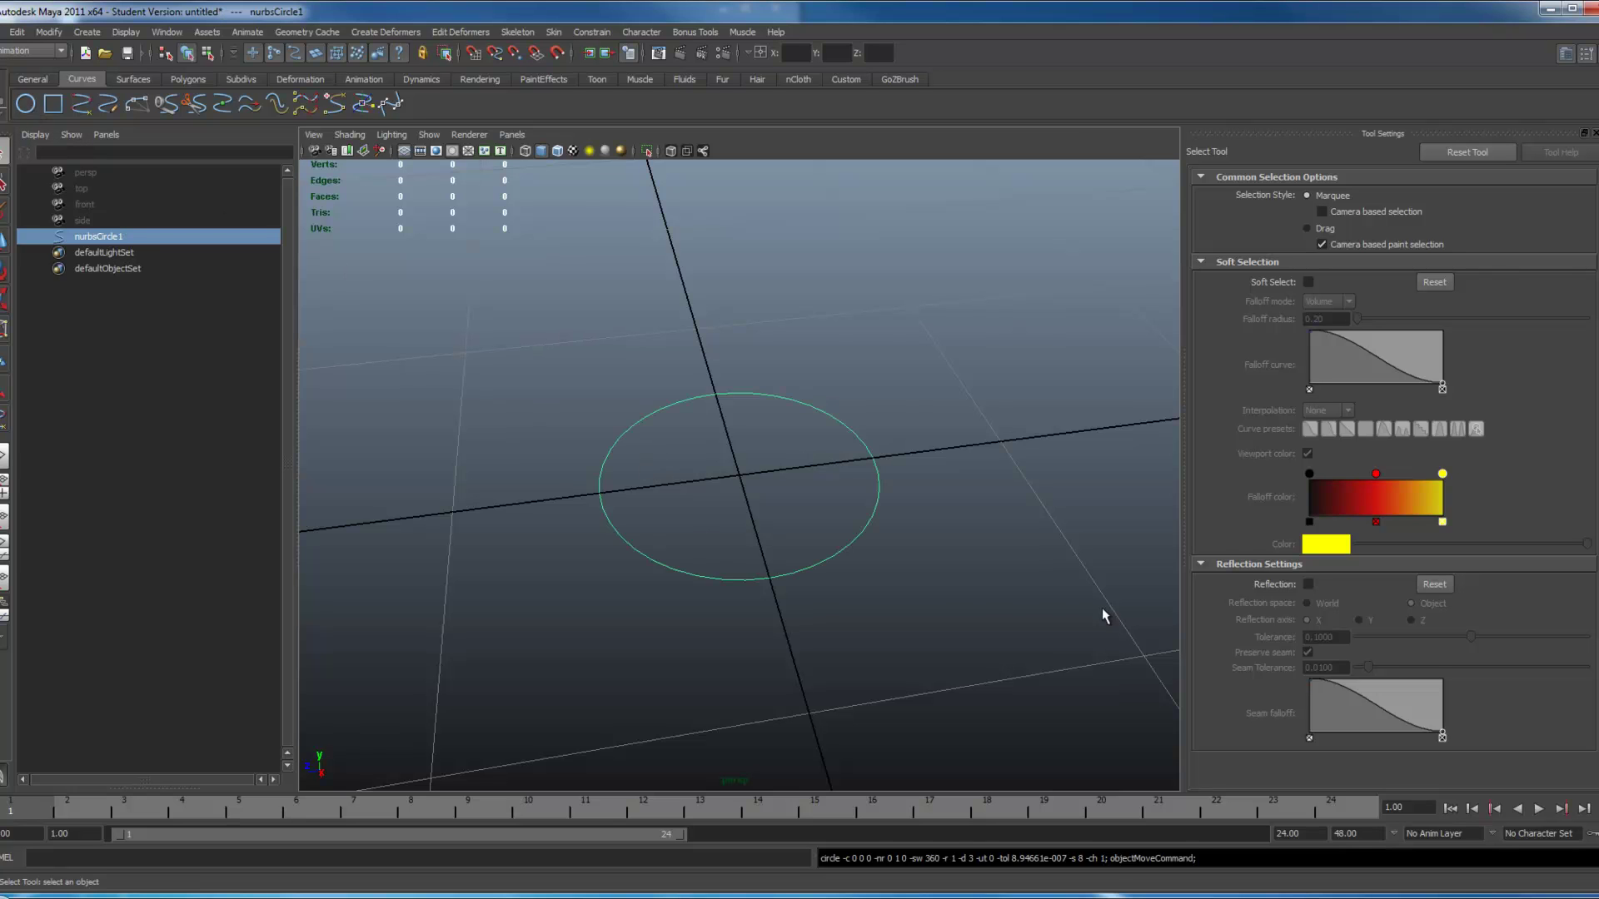
alt+drag(1071, 588, 920, 450)
key(r)
click(25, 108)
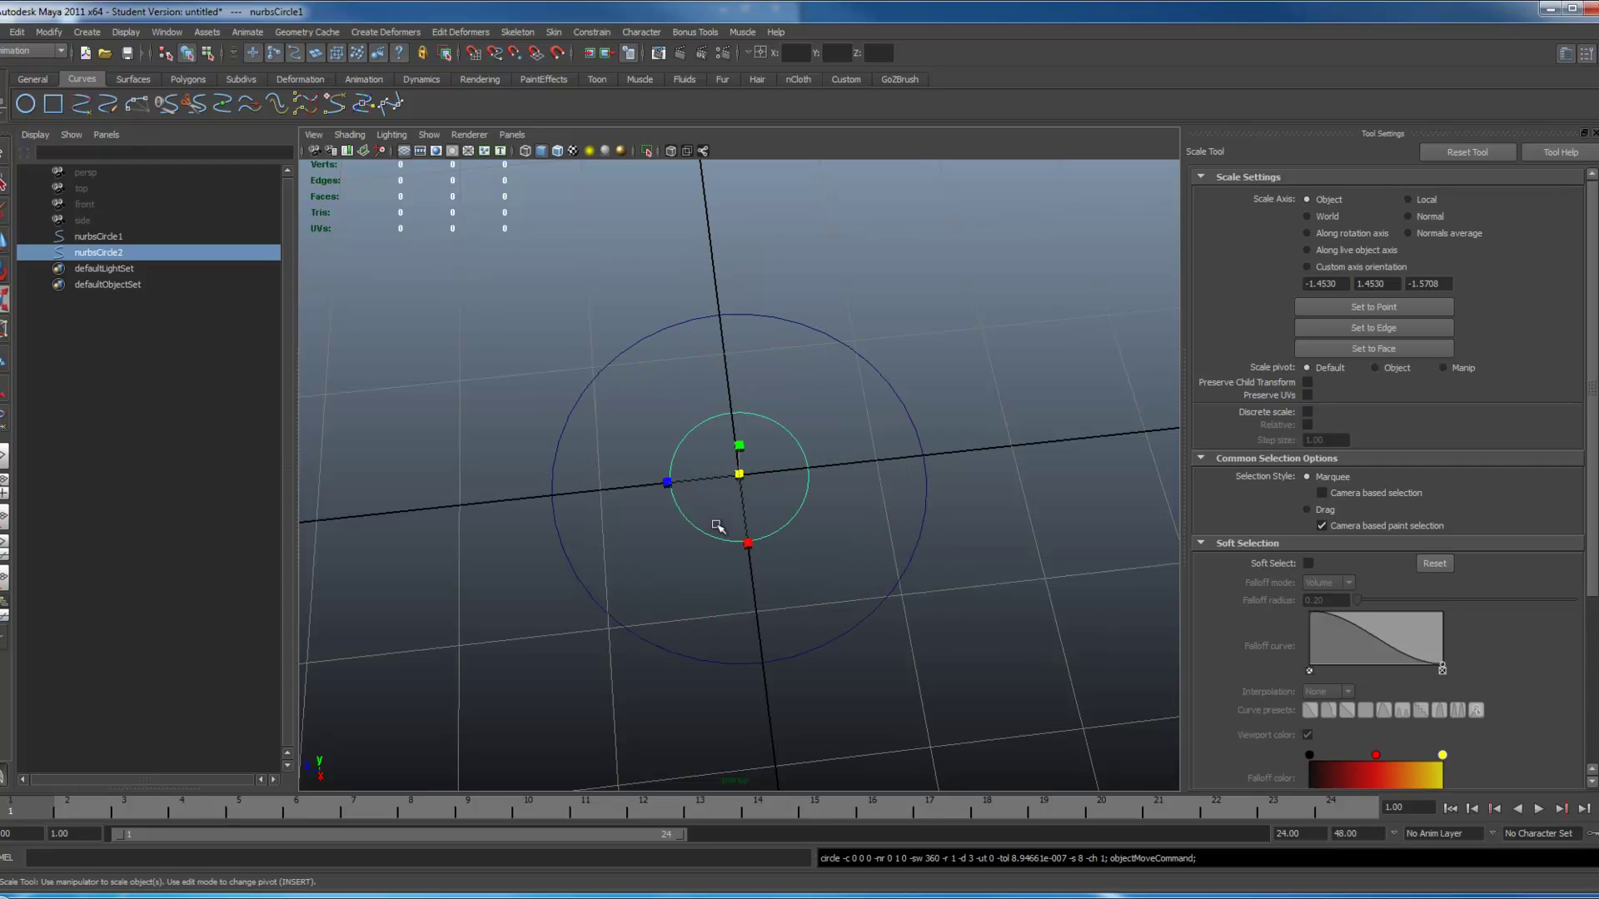
drag(741, 476, 681, 509)
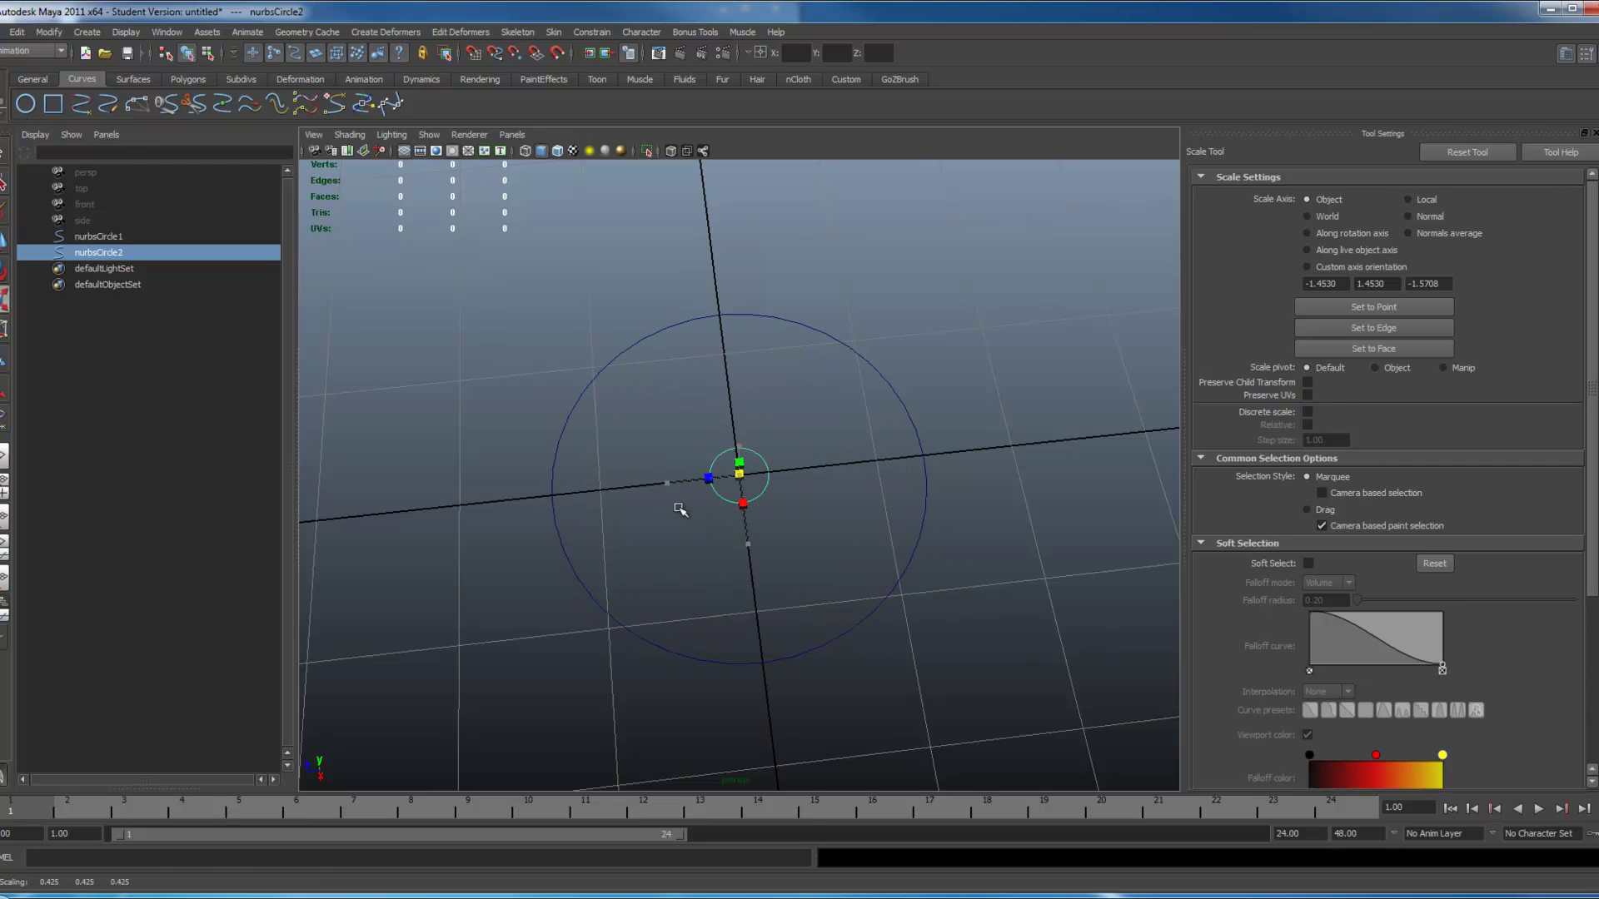
key(w)
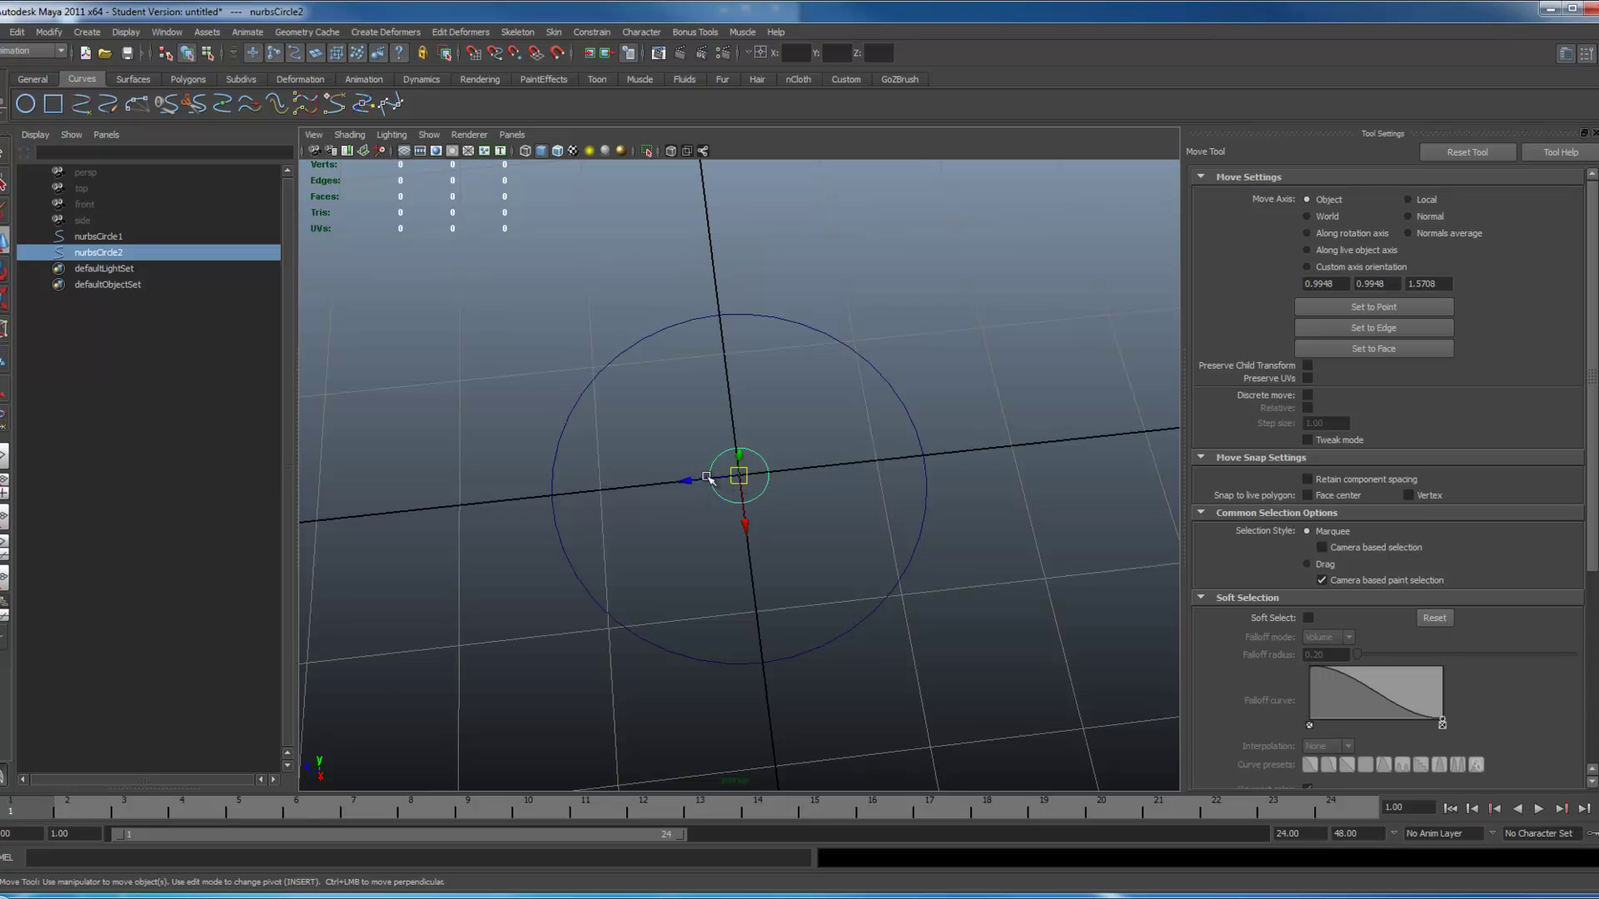
drag(696, 476, 756, 475)
drag(808, 528, 801, 444)
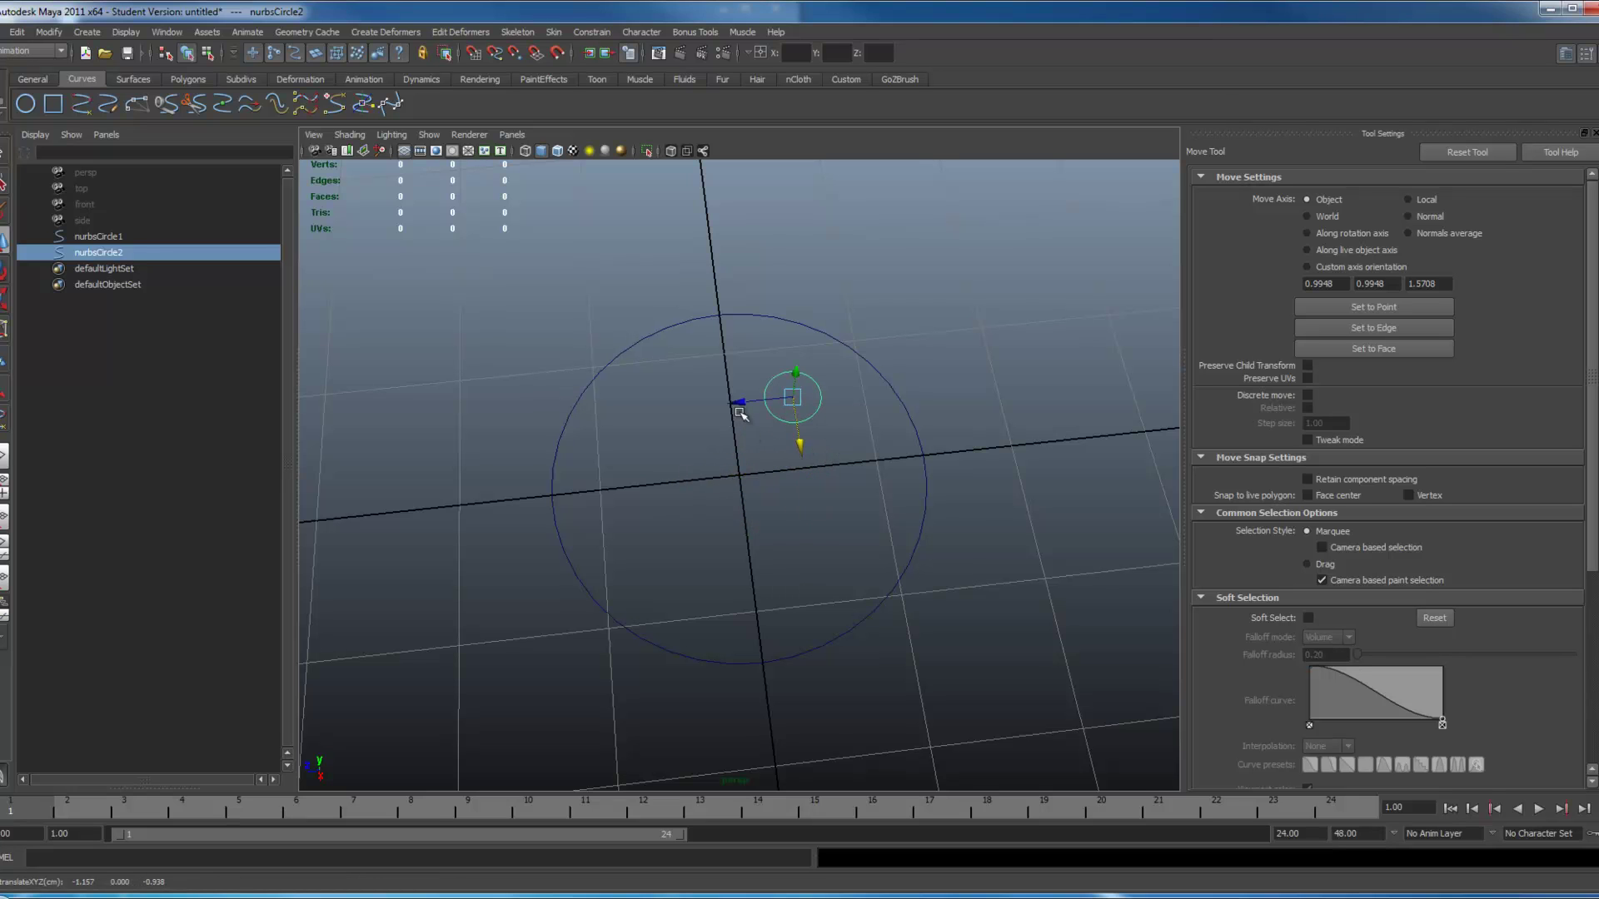
Duplicate the eye circle and mirror it to Translate Z 1.033 as the second eye
key(ctrl+d)
key(ctrl+z)
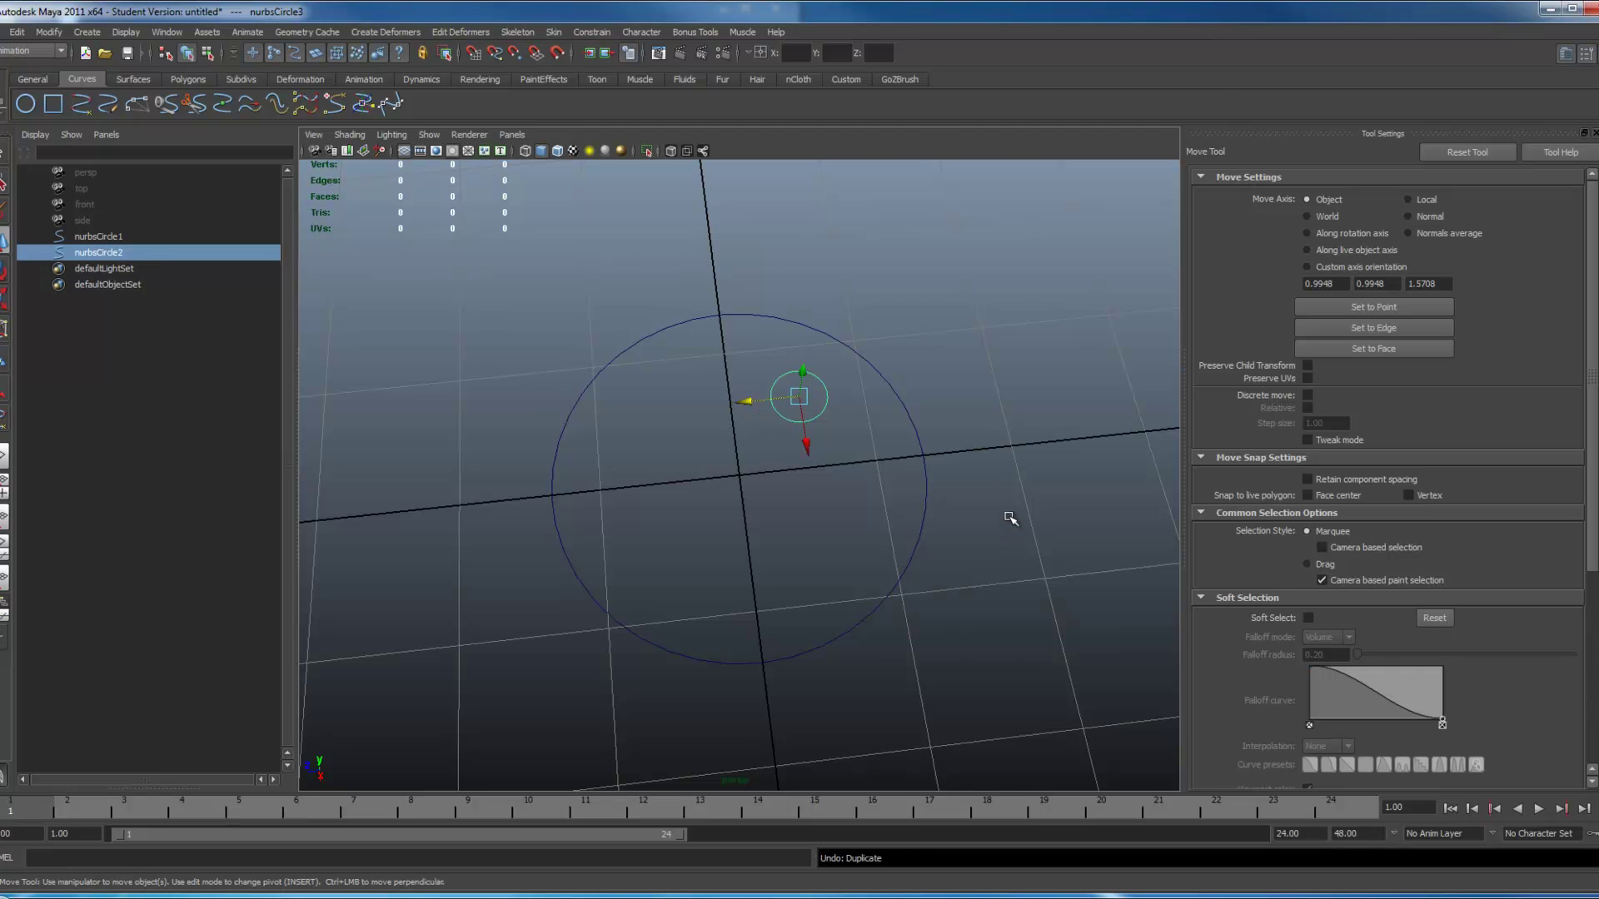
key(ctrl+a)
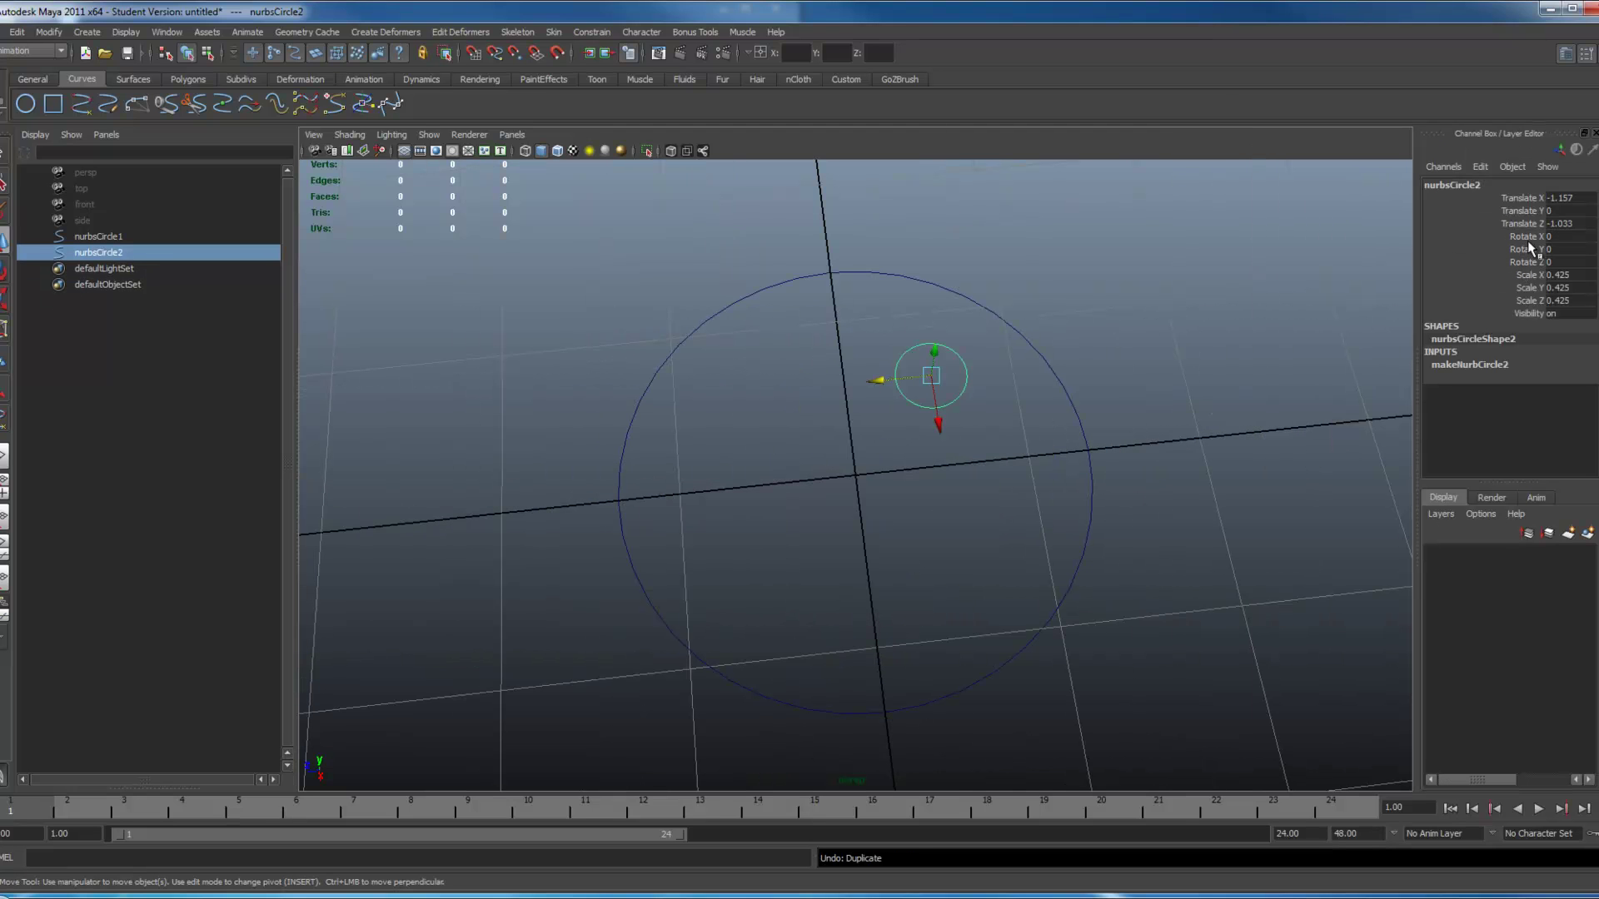
key(ctrl+d)
double_click(1561, 198)
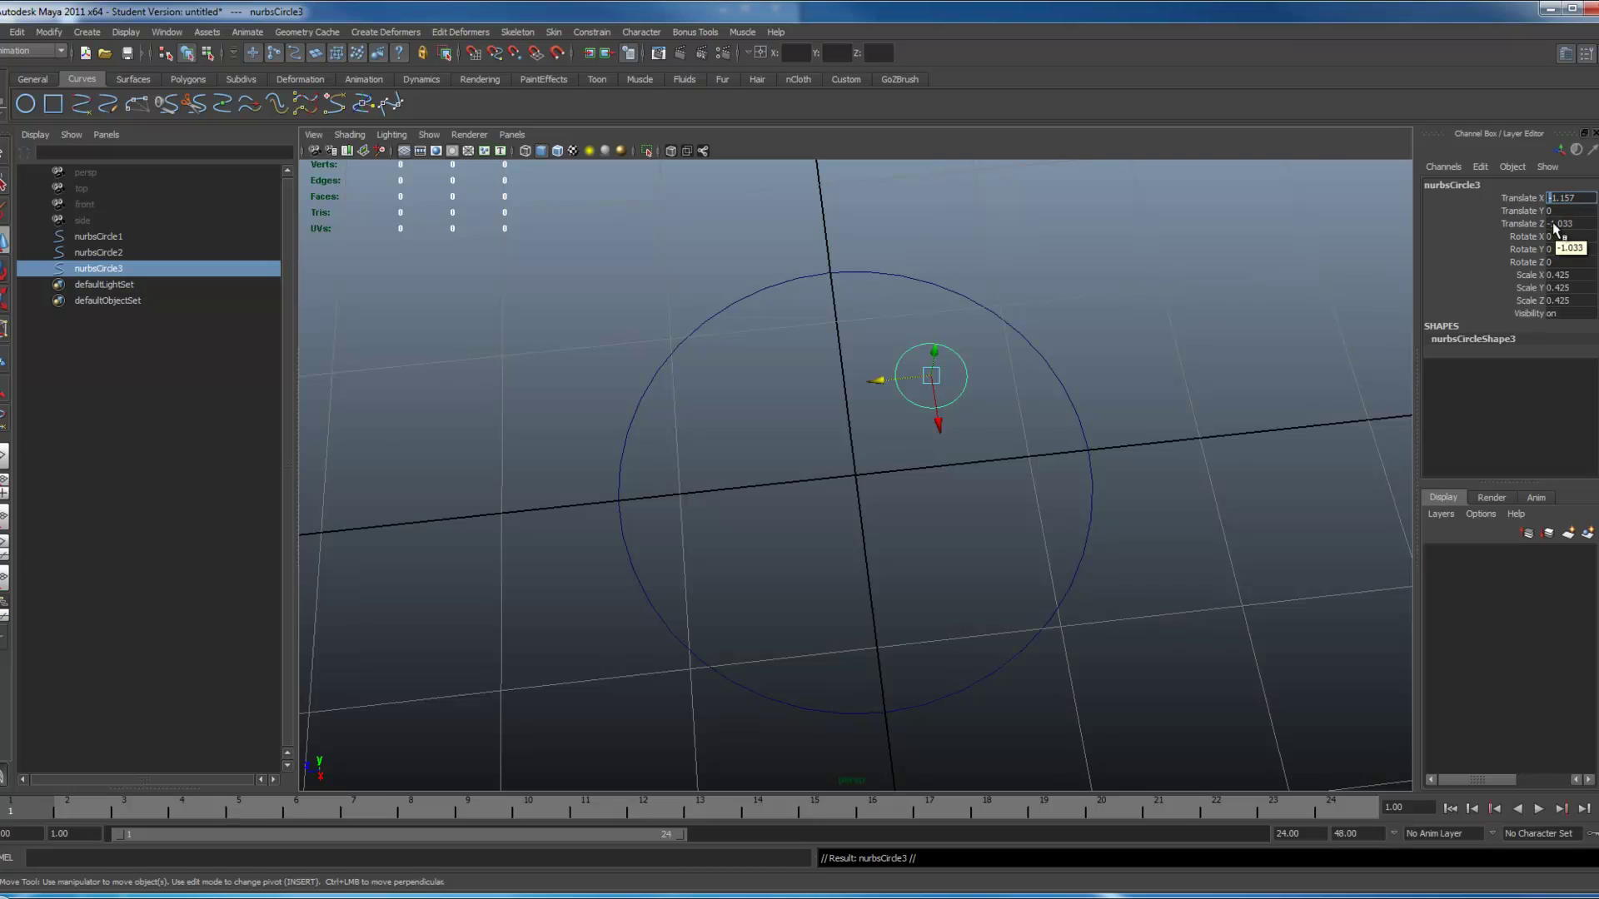
double_click(1553, 224)
key(Home)
key(Delete)
key(Return)
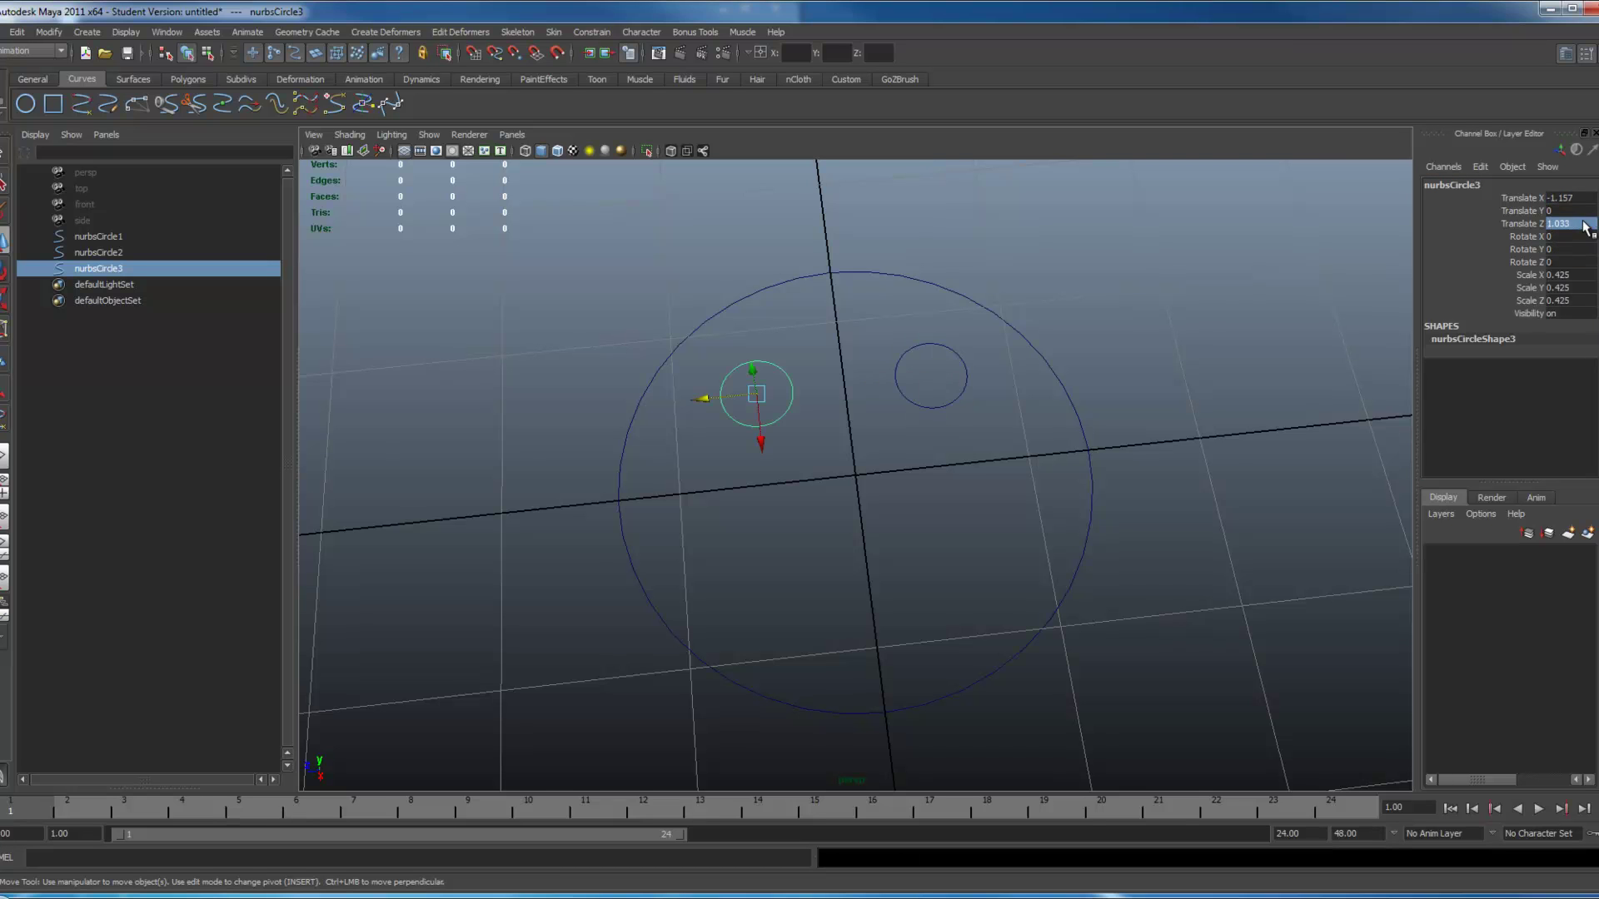
alt+drag(958, 492, 867, 528)
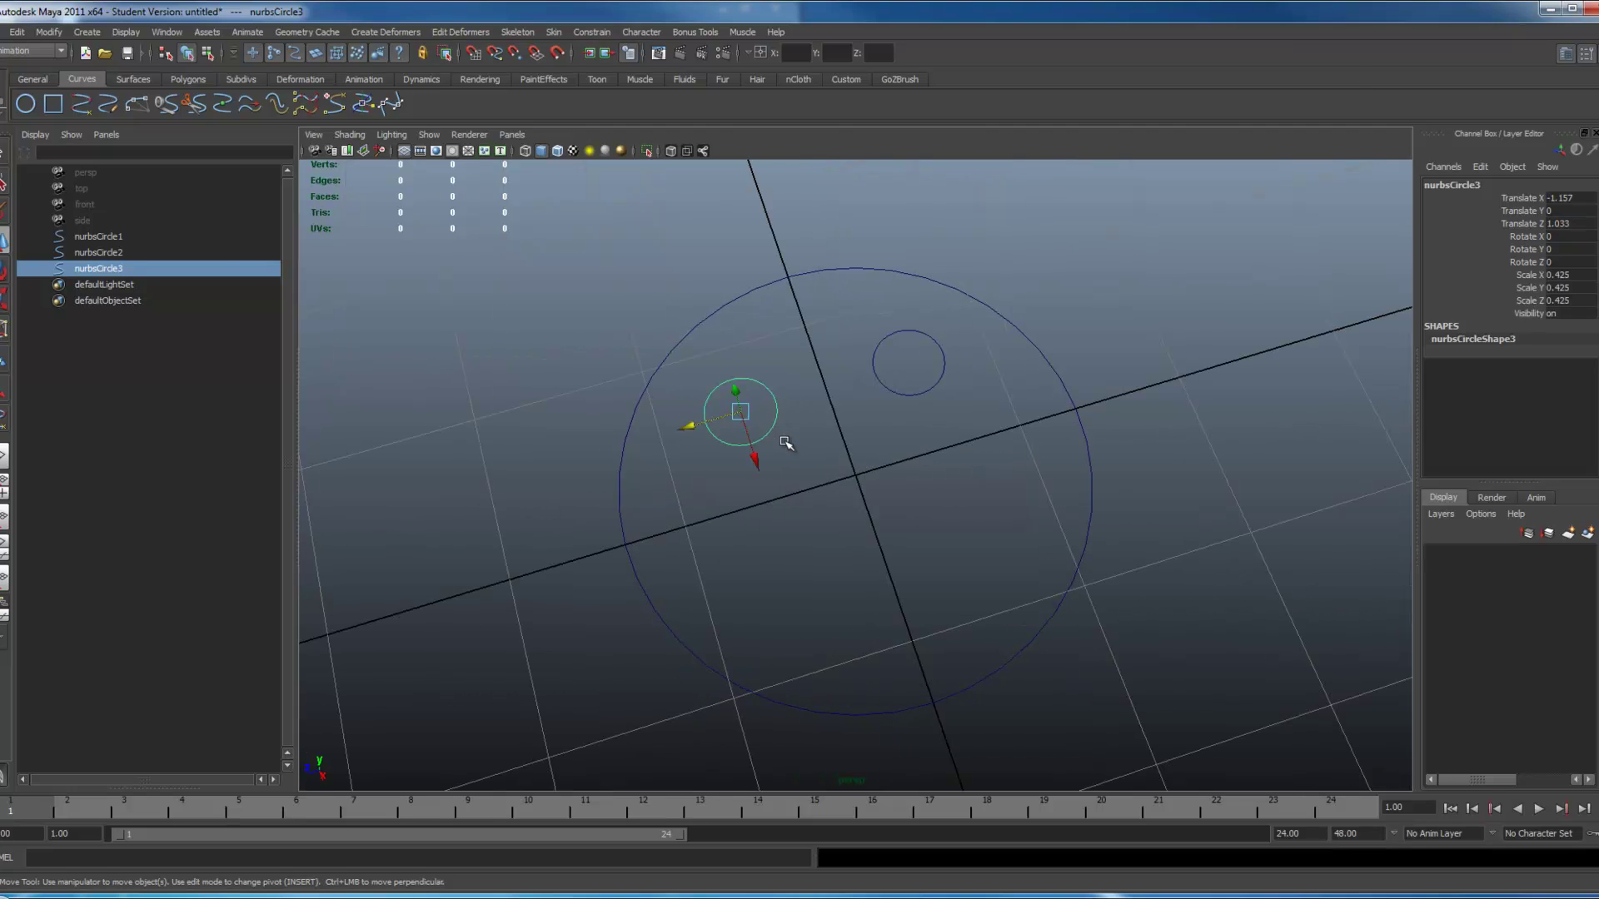
Duplicate an eye circle, move it to the mouth position, and stretch it into a wide oval
key(ctrl+d)
drag(747, 421, 931, 571)
key(r)
drag(914, 641, 880, 520)
Select all four face circles and freeze their transformations
shift+drag(574, 284, 774, 516)
click(48, 32)
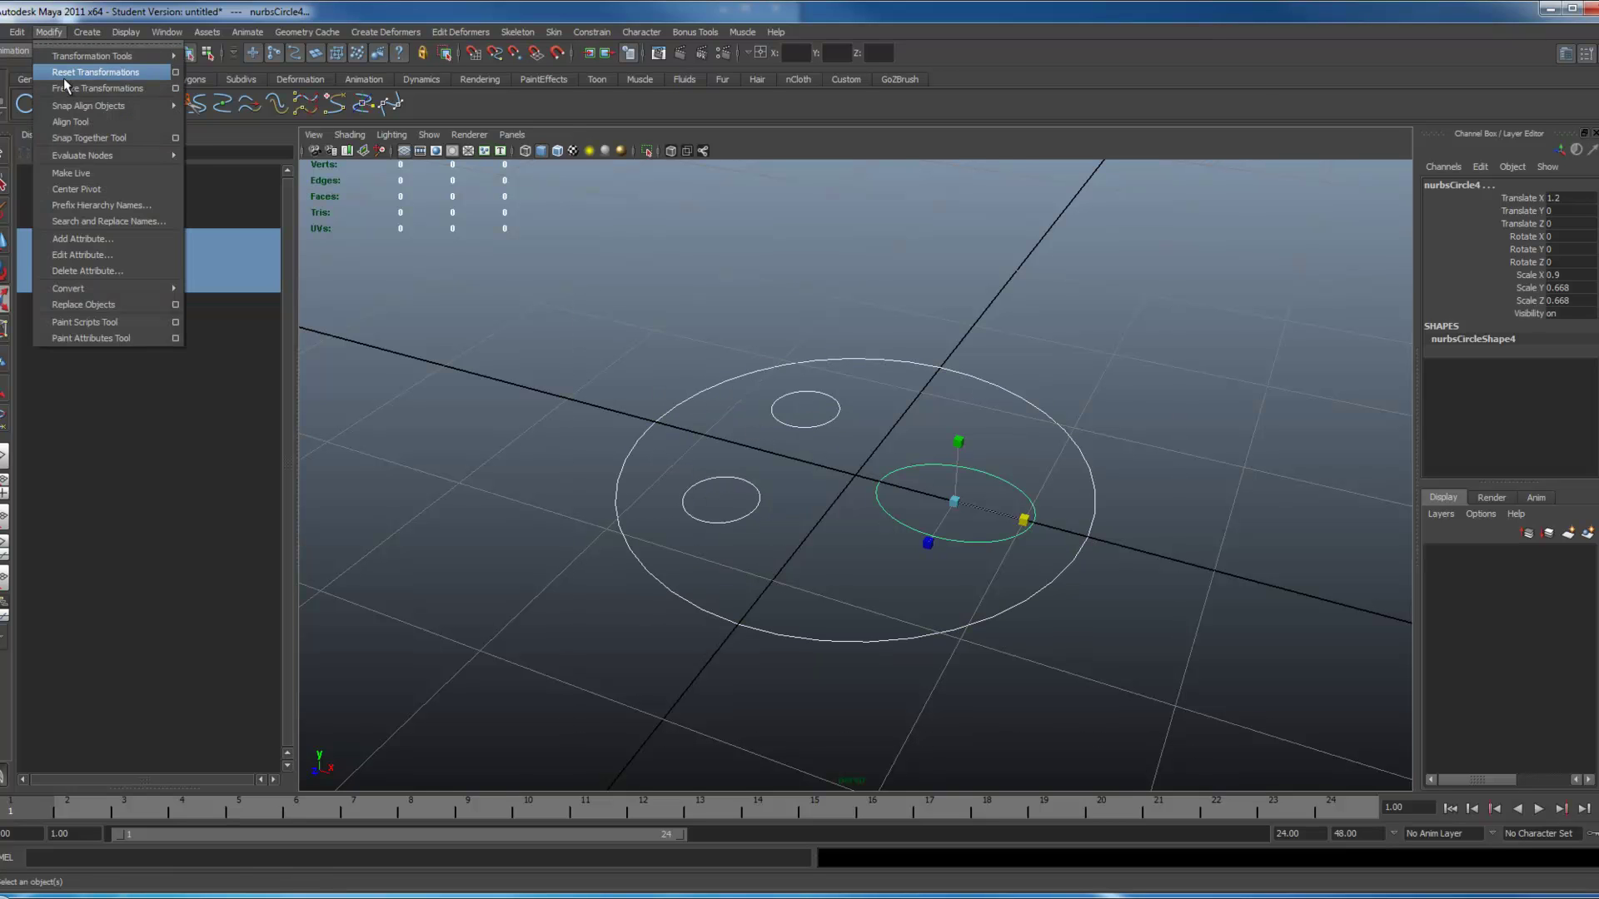
click(67, 88)
alt+drag(1228, 560, 971, 509)
click(969, 515)
drag(962, 437, 945, 476)
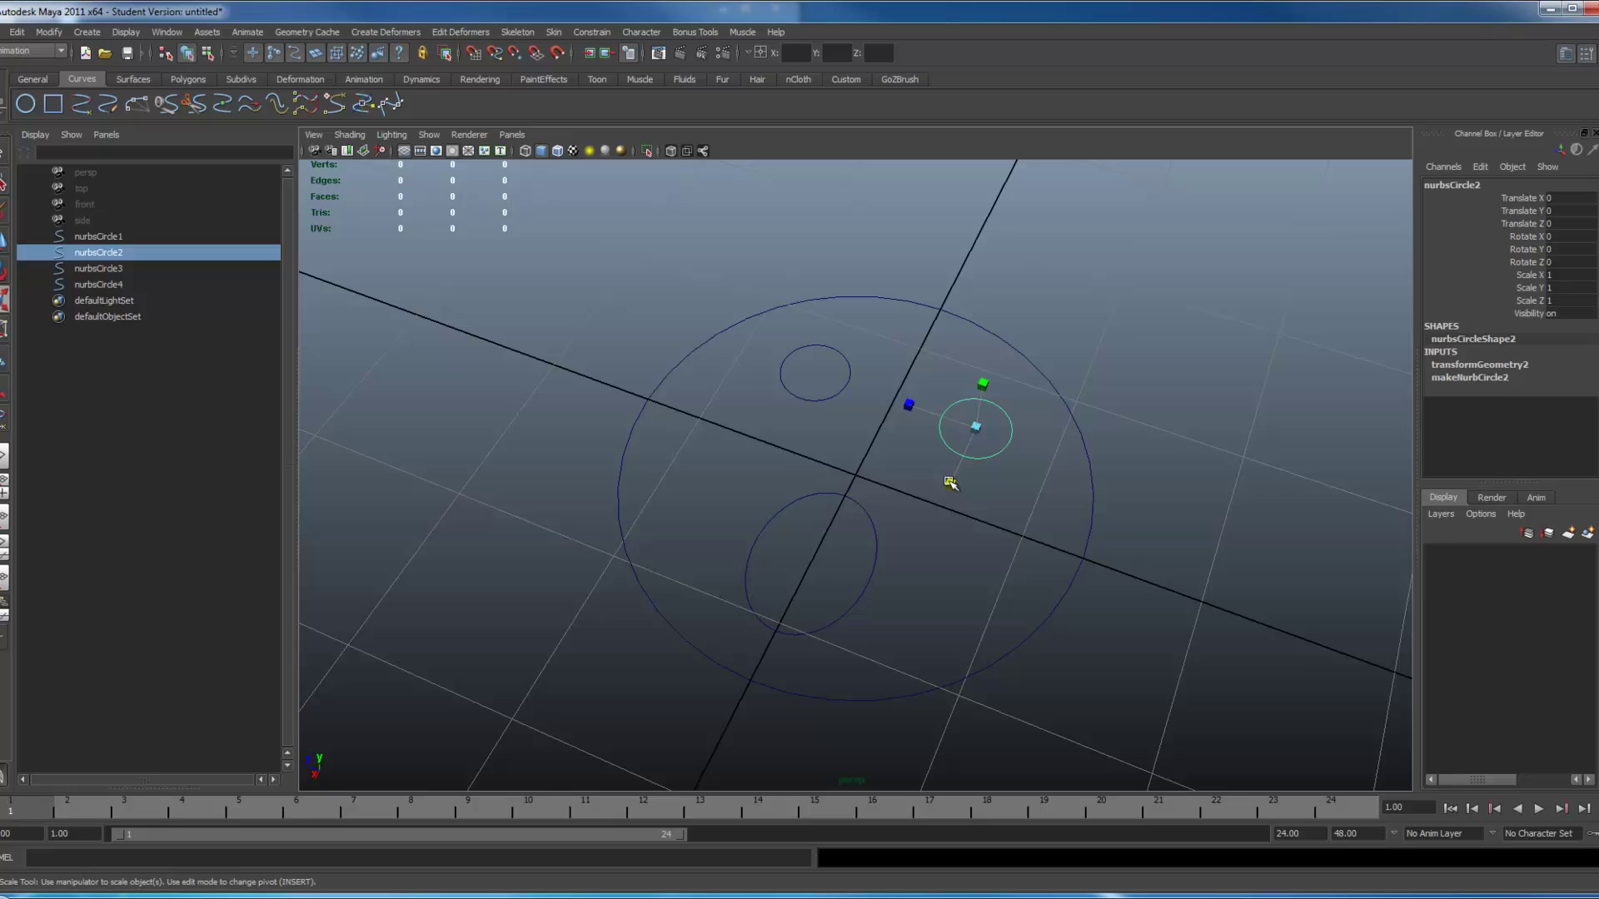
Parent the right-eye shape under nurbsCircle1 with 'parent -r -s' and delete the empty nurbsCircle2
click(104, 240)
click(960, 432)
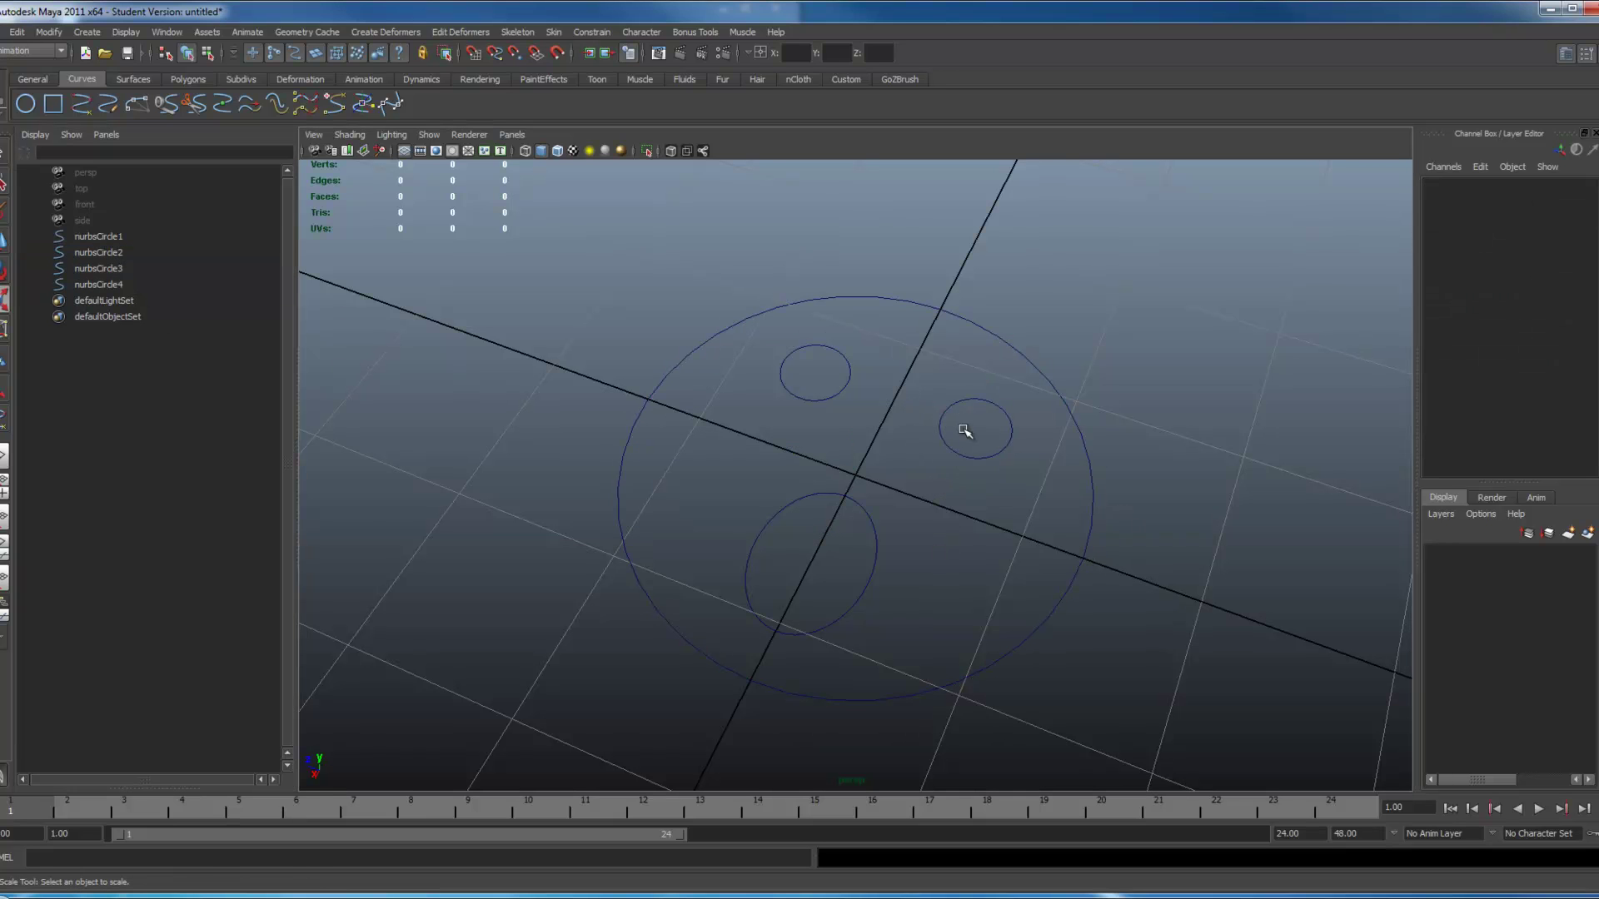
click(958, 456)
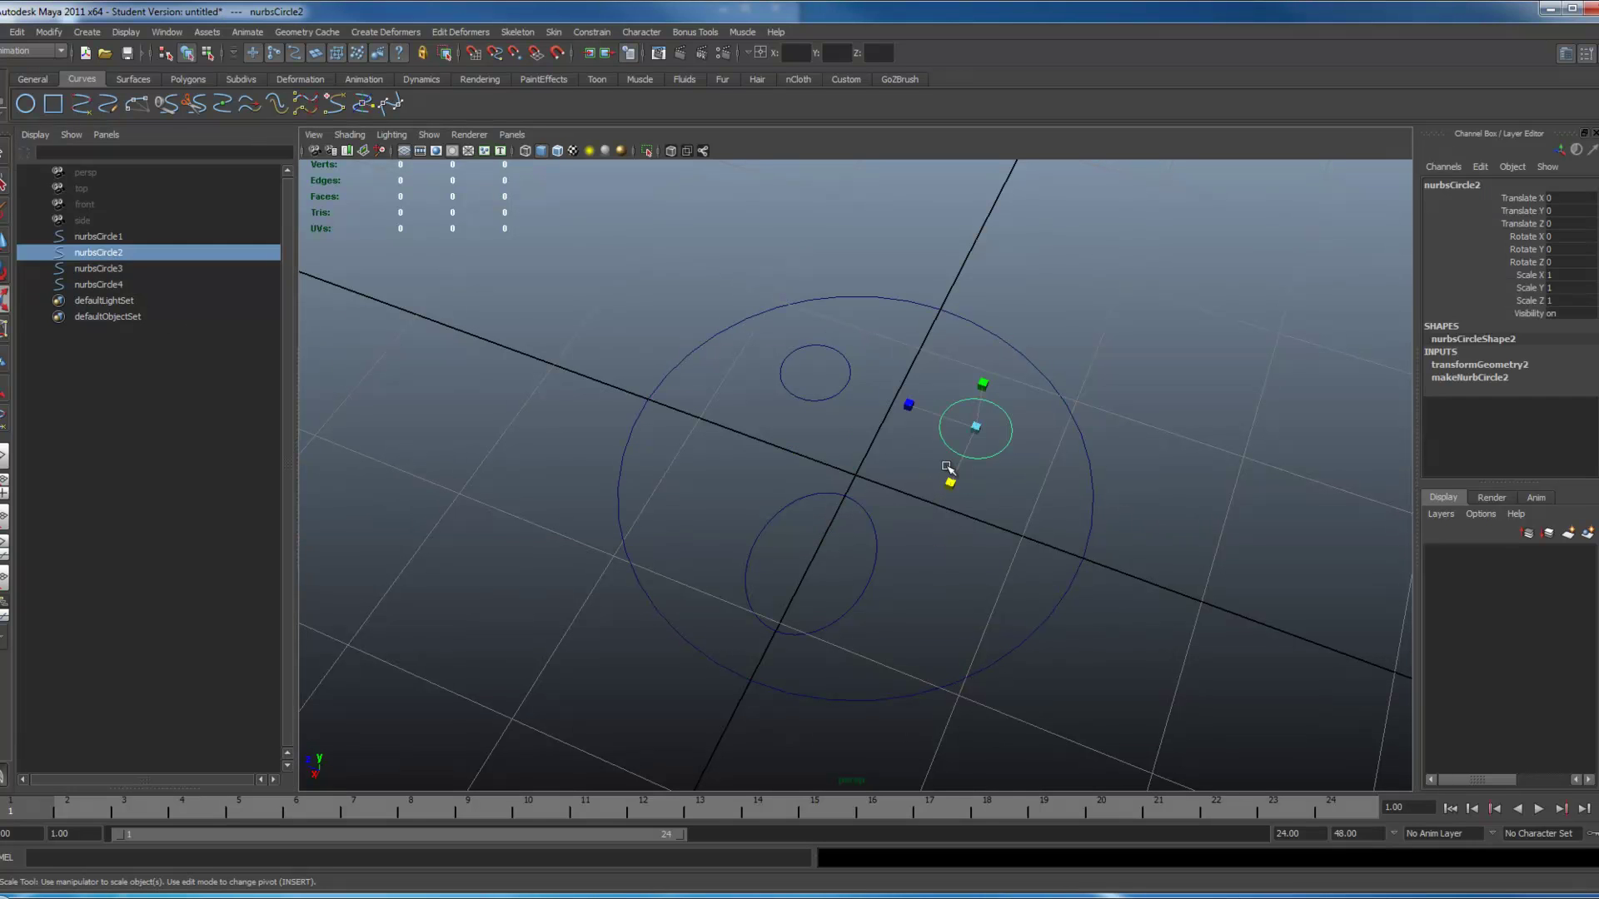
click(1026, 360)
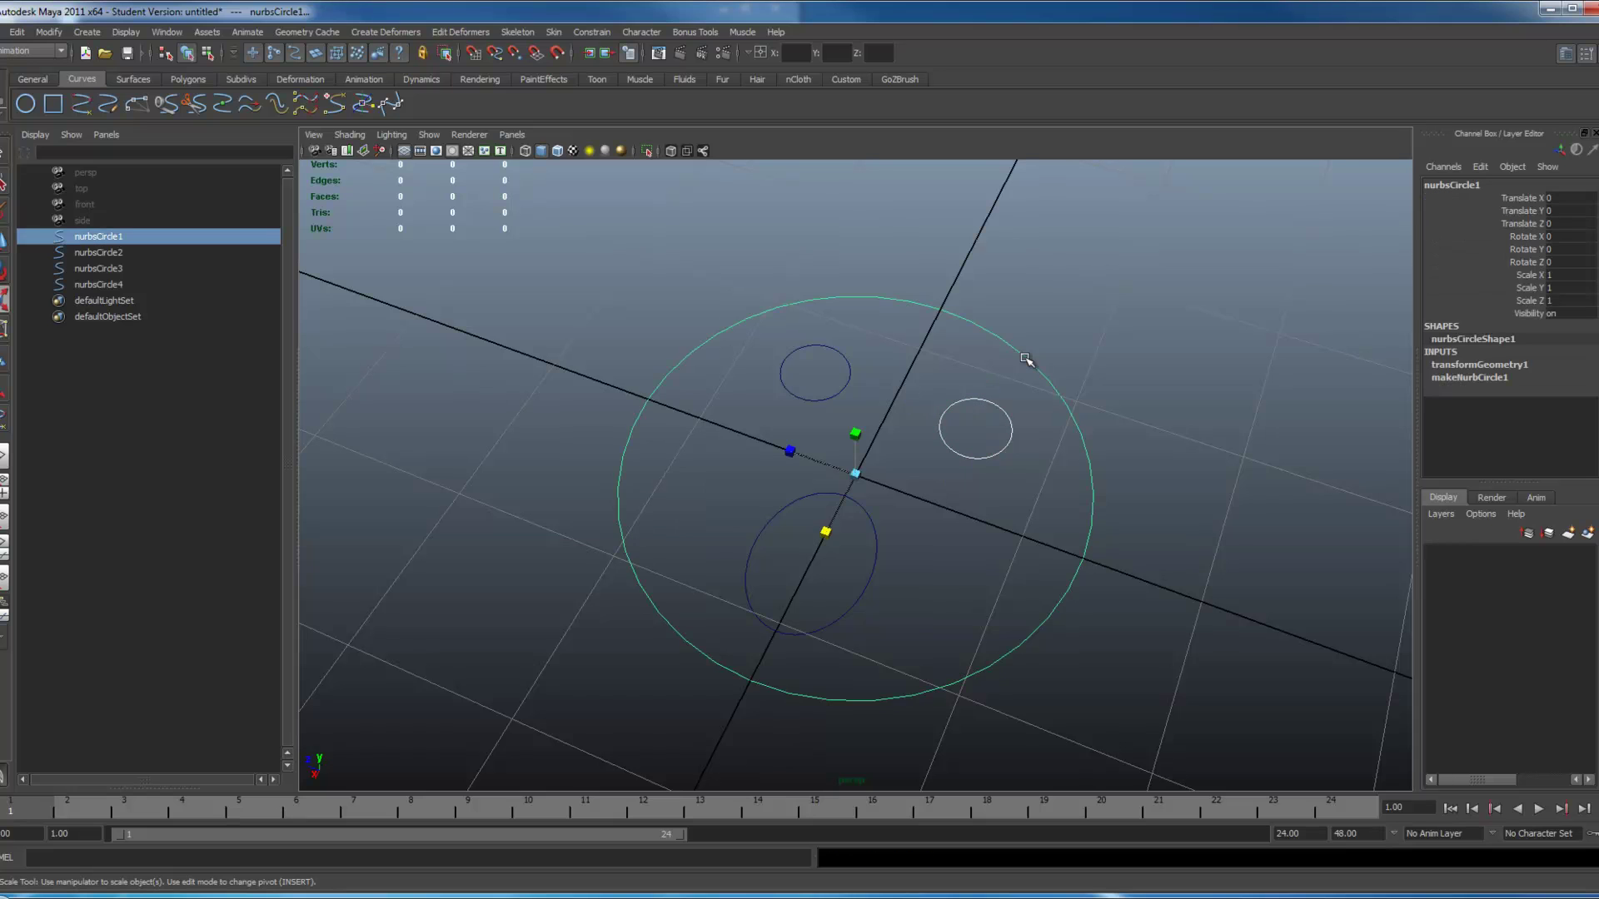
click(676, 855)
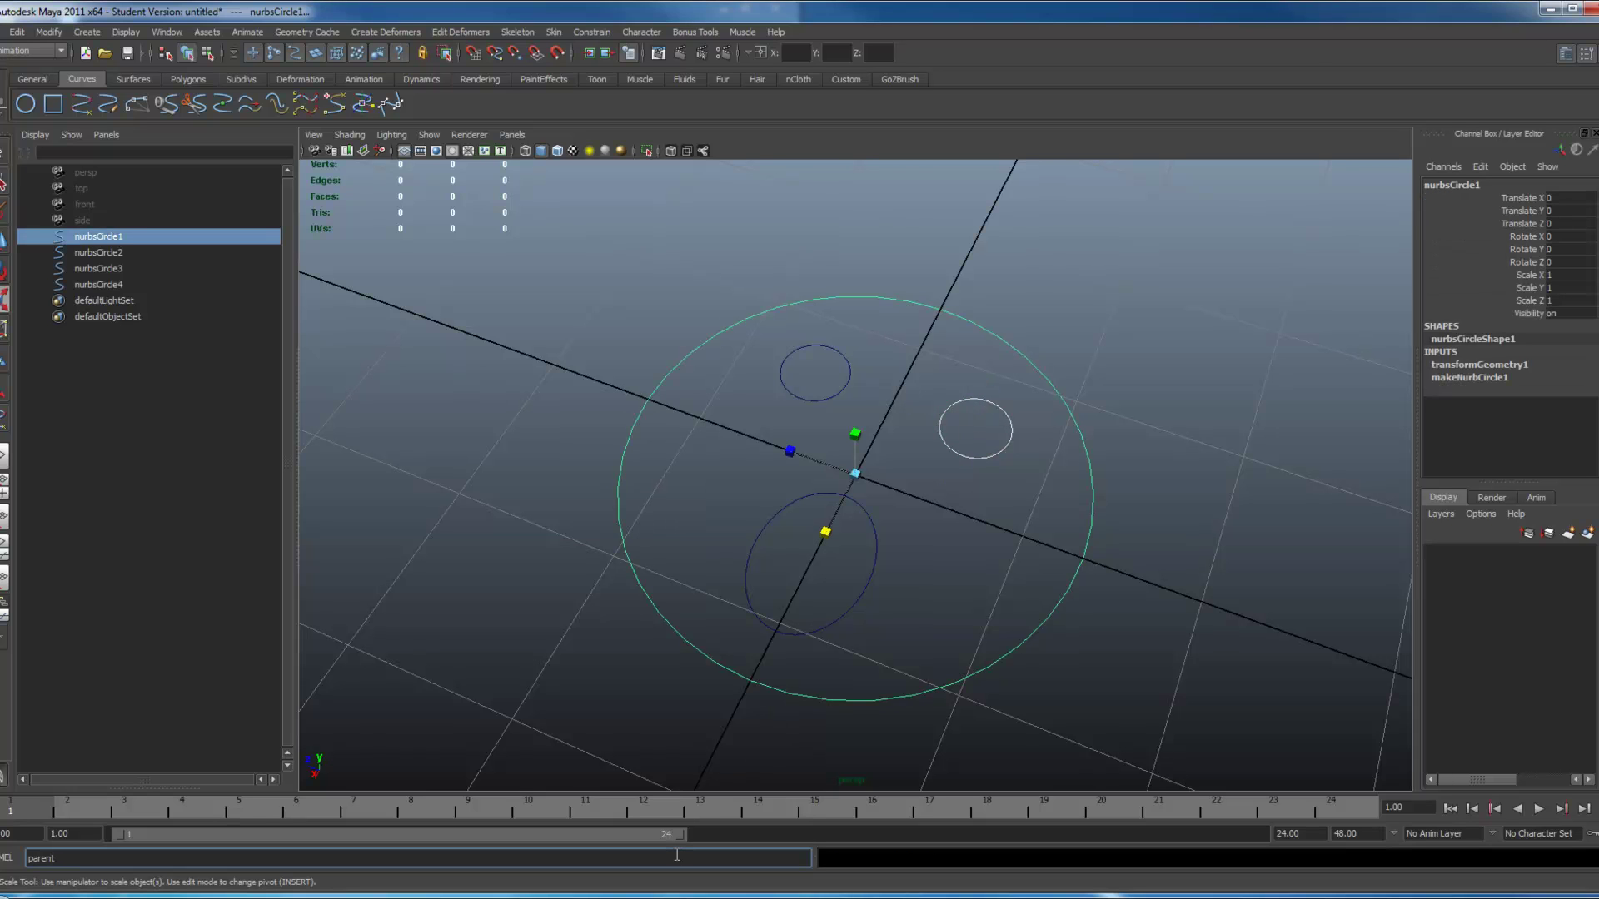
key(Return)
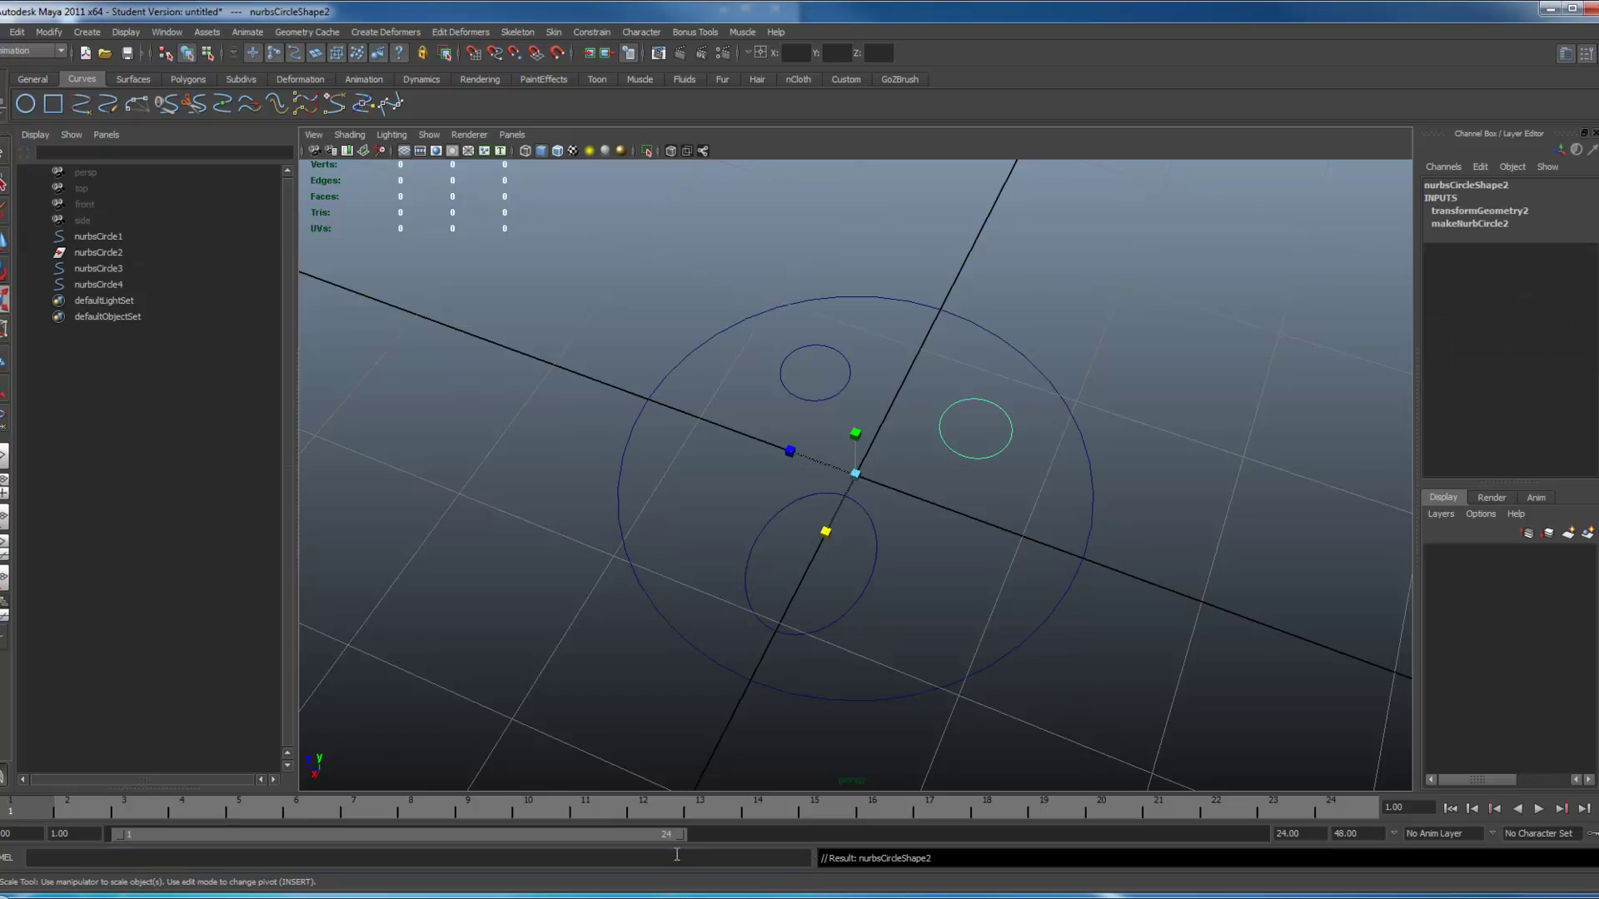
click(86, 253)
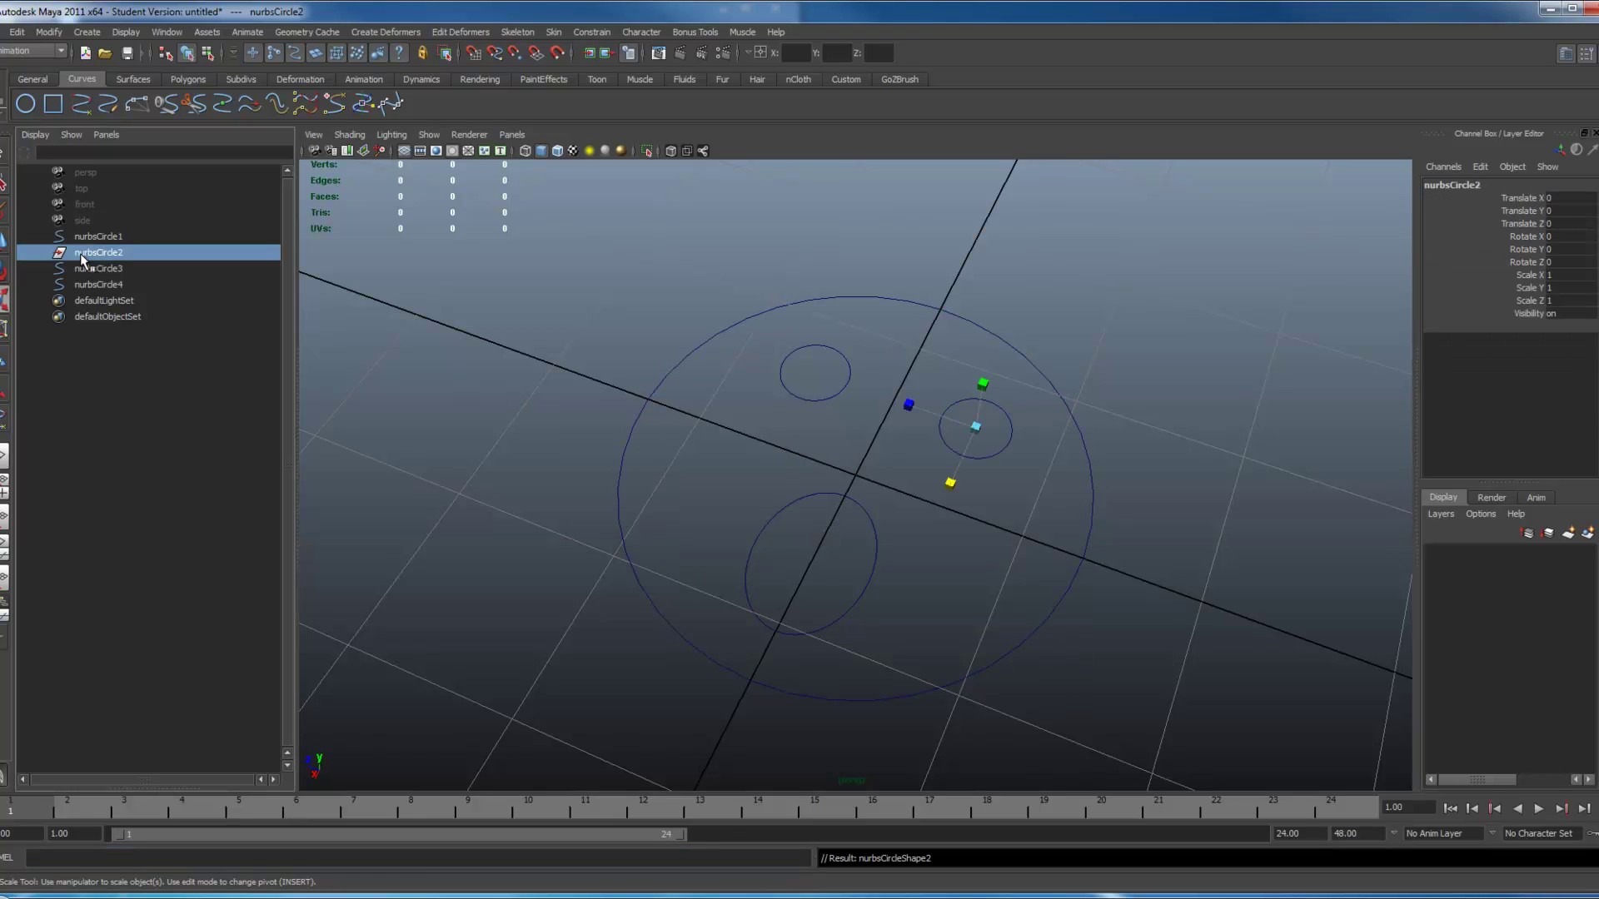
key(Delete)
Parent the left-eye shape under nurbsCircle1 with 'parent -r -s' and delete the empty nurbsCircle3
click(1061, 403)
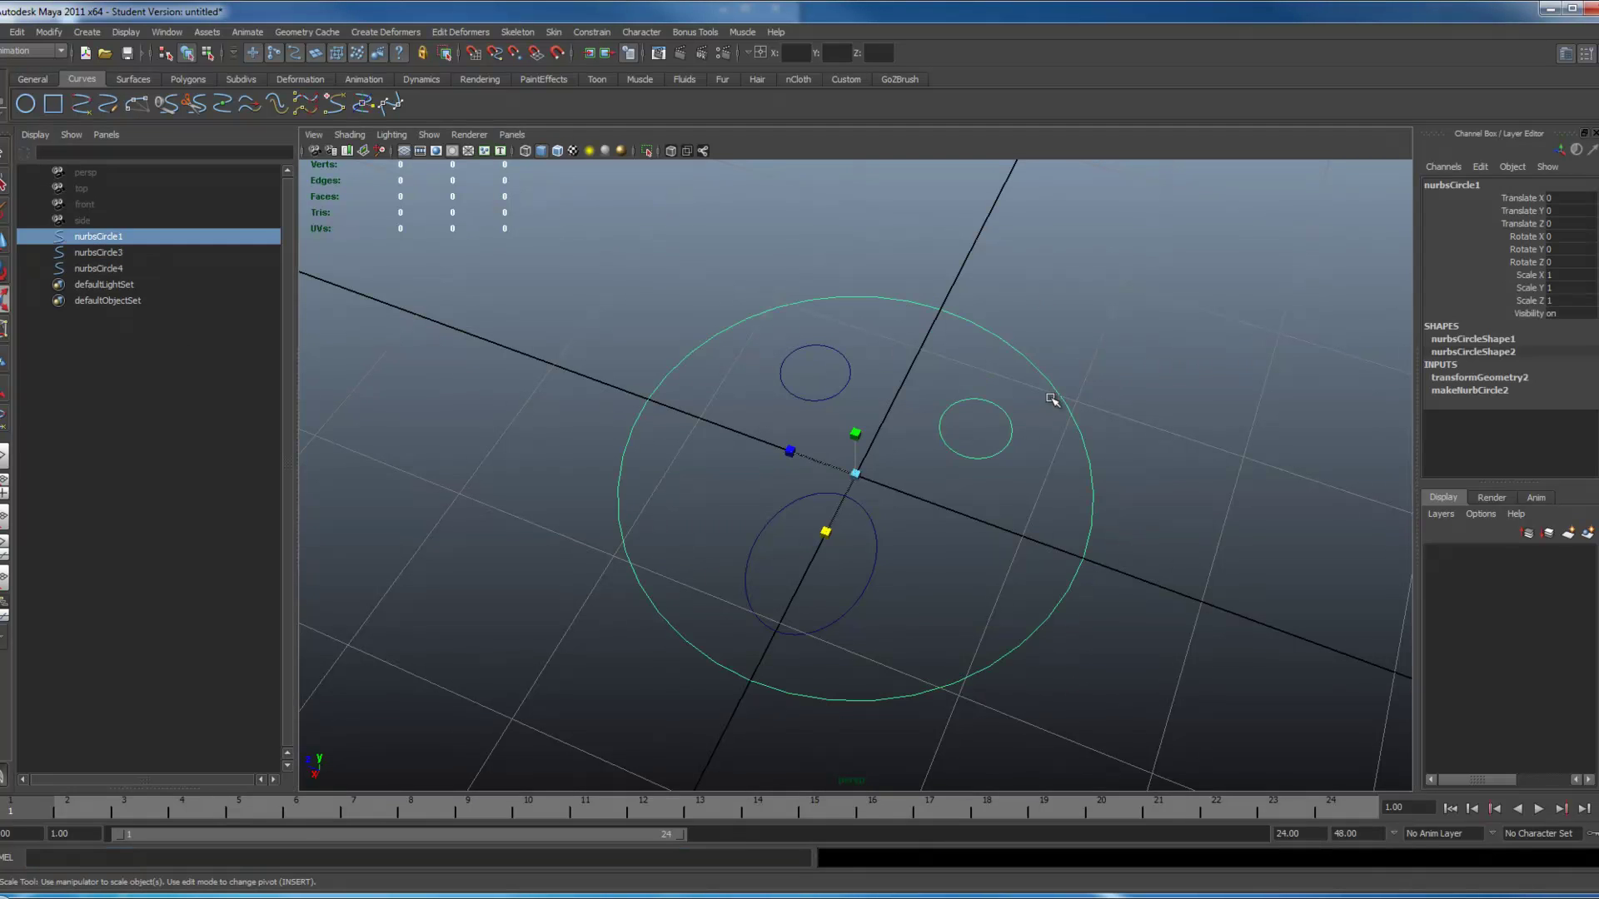
click(836, 385)
click(844, 392)
click(844, 390)
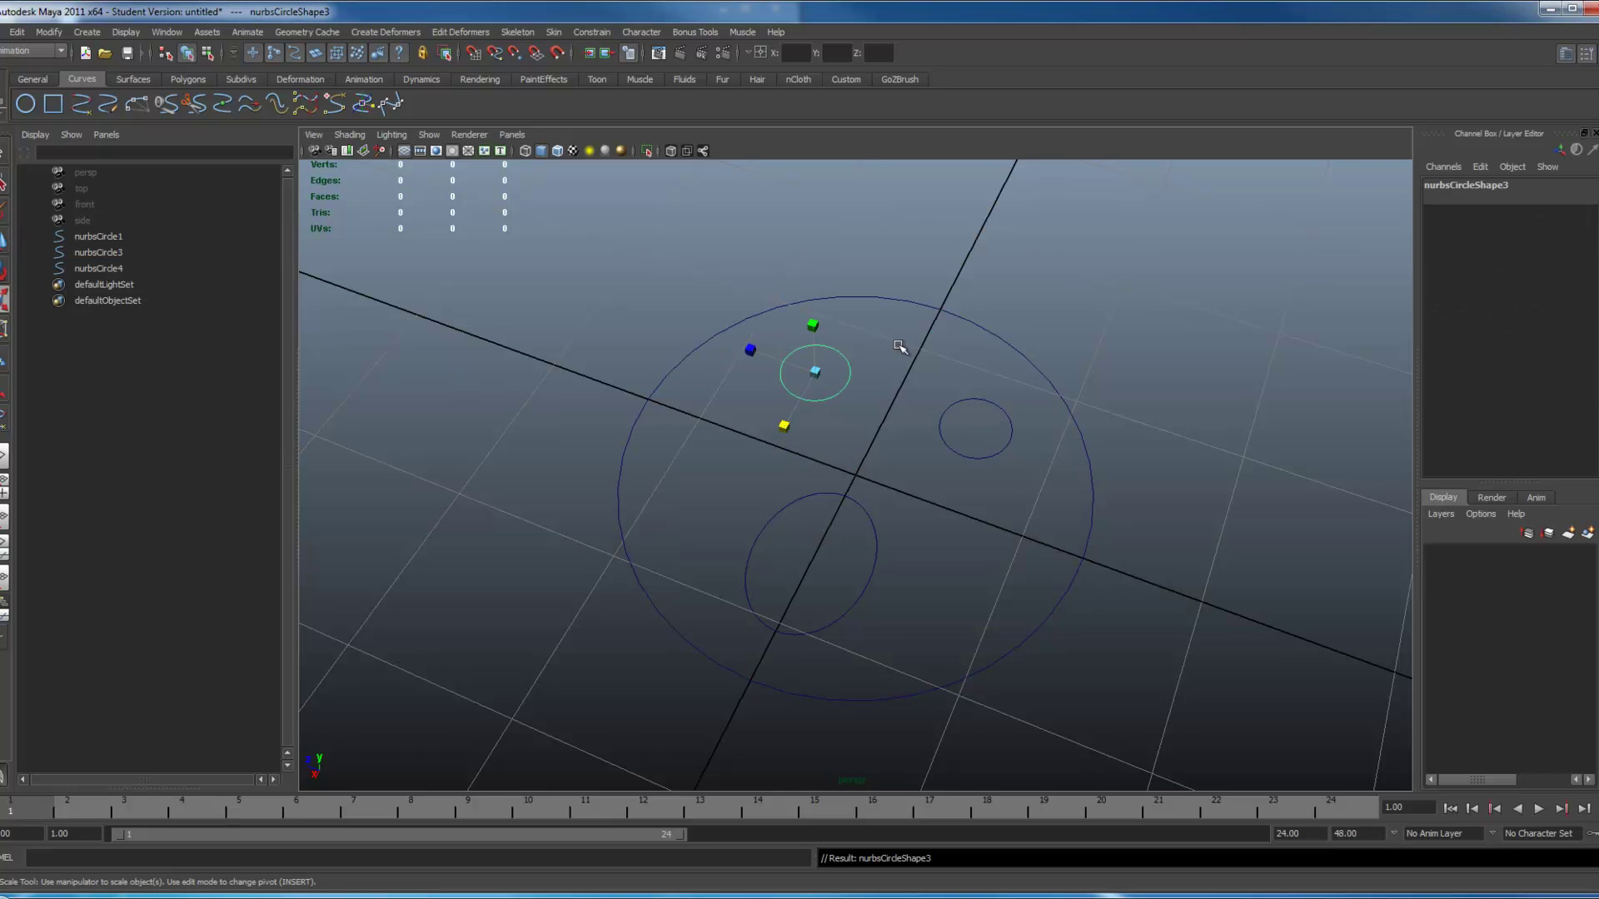
click(938, 309)
click(439, 858)
text(parent -r -s)
key(Return)
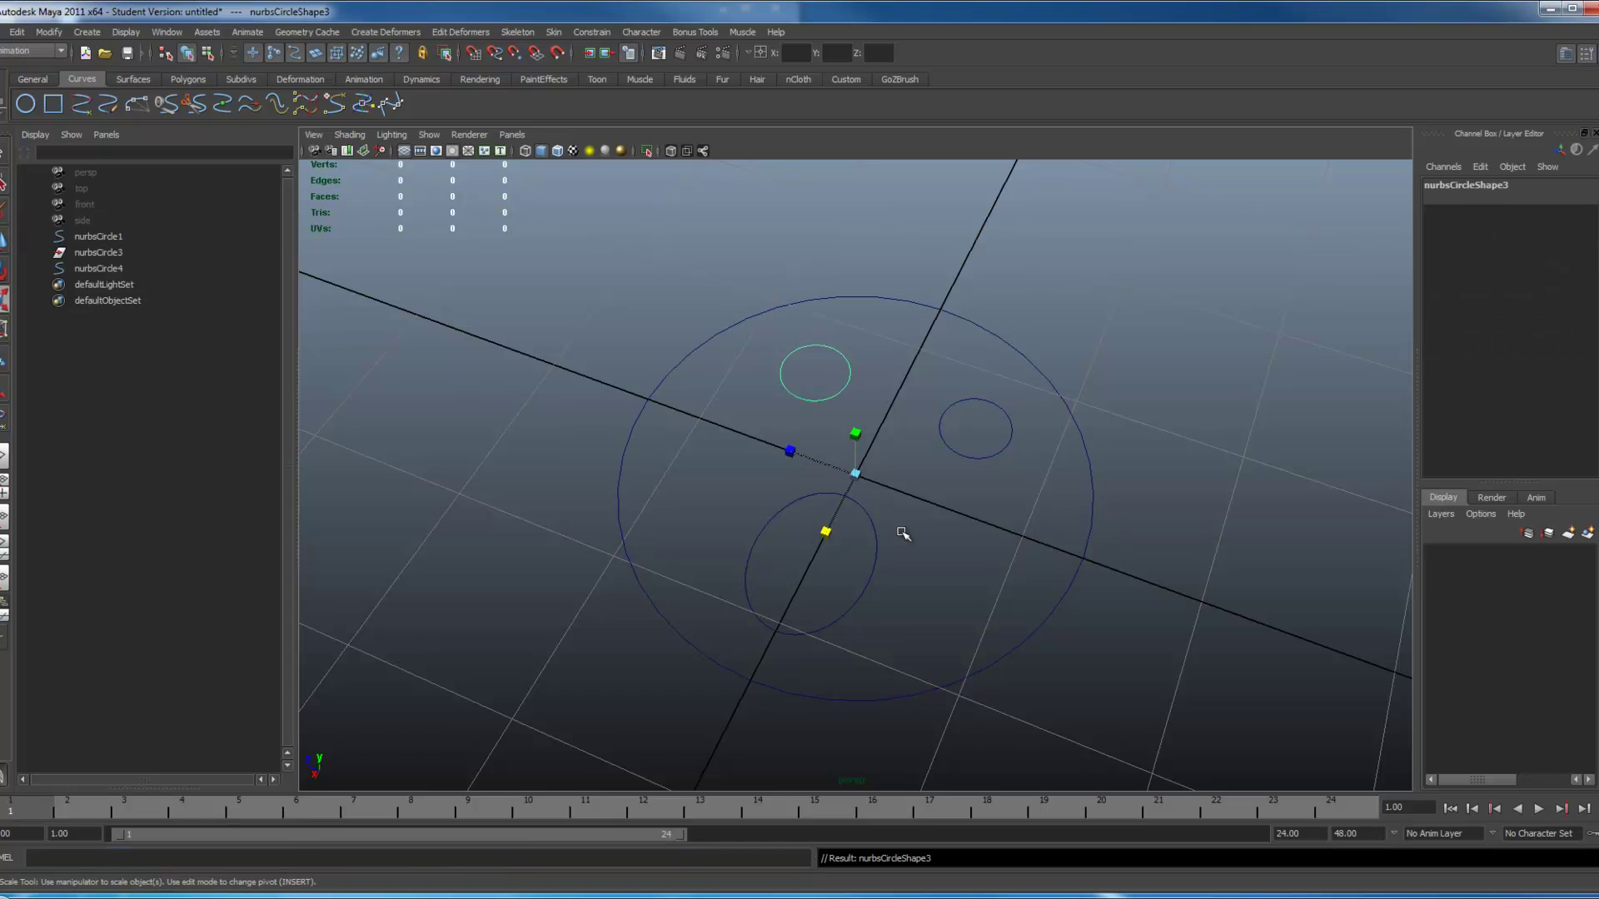
click(900, 456)
click(103, 252)
key(Delete)
Move the mouth oval's shape nurbsCircleShape4 under nurbsCircle1 using 'parent -r -s', then select nurbsCircle4
click(783, 523)
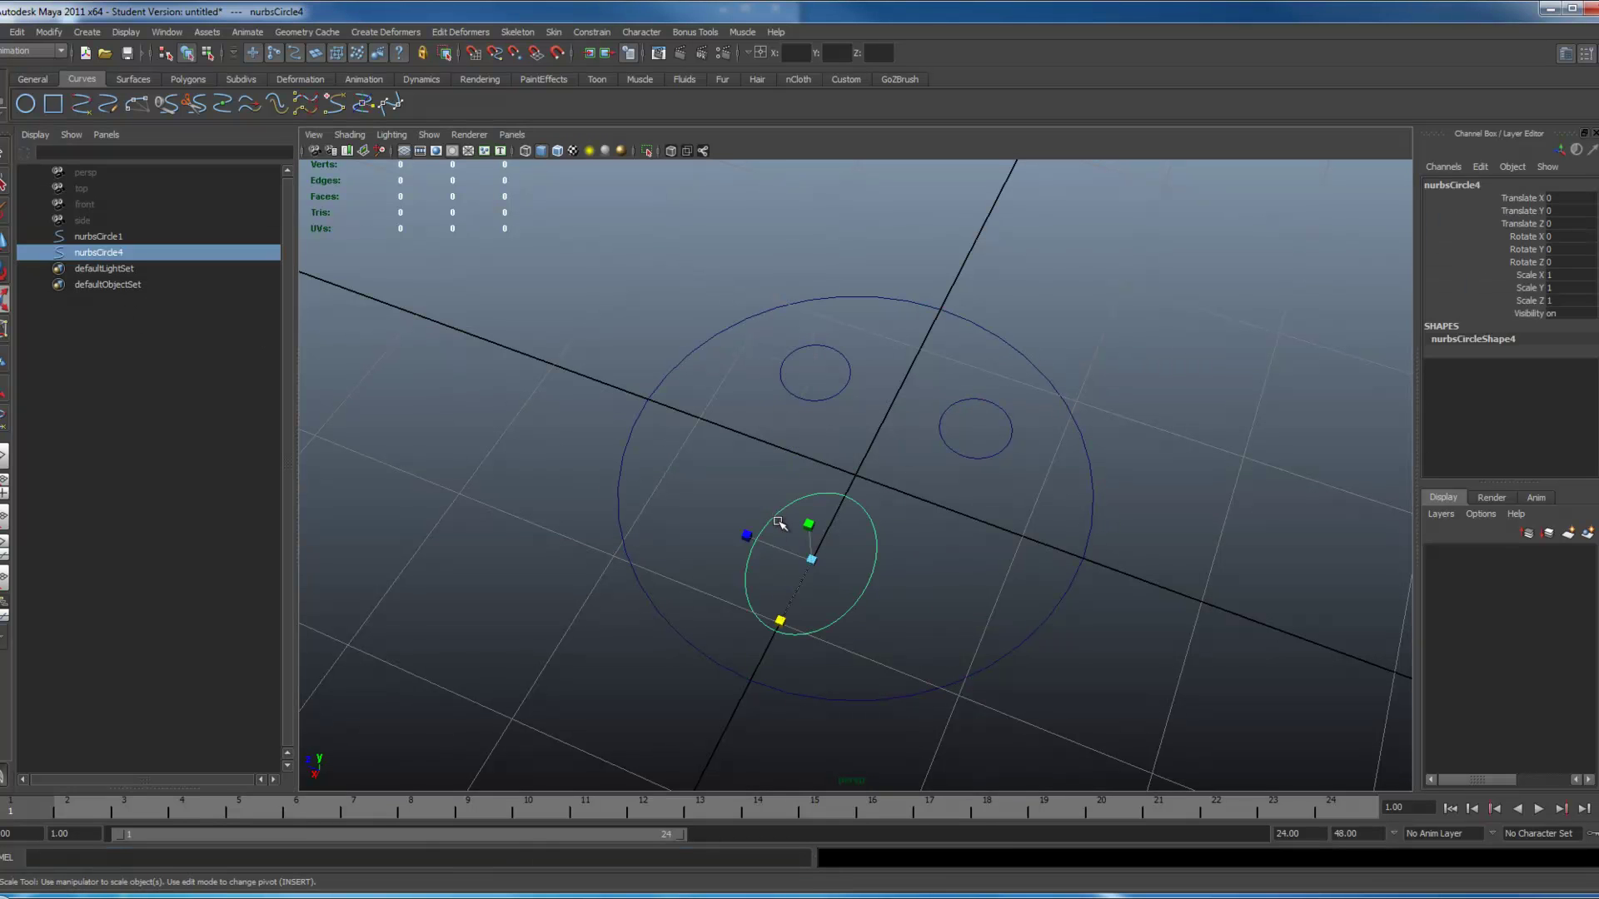
key(Down)
shift+click(612, 491)
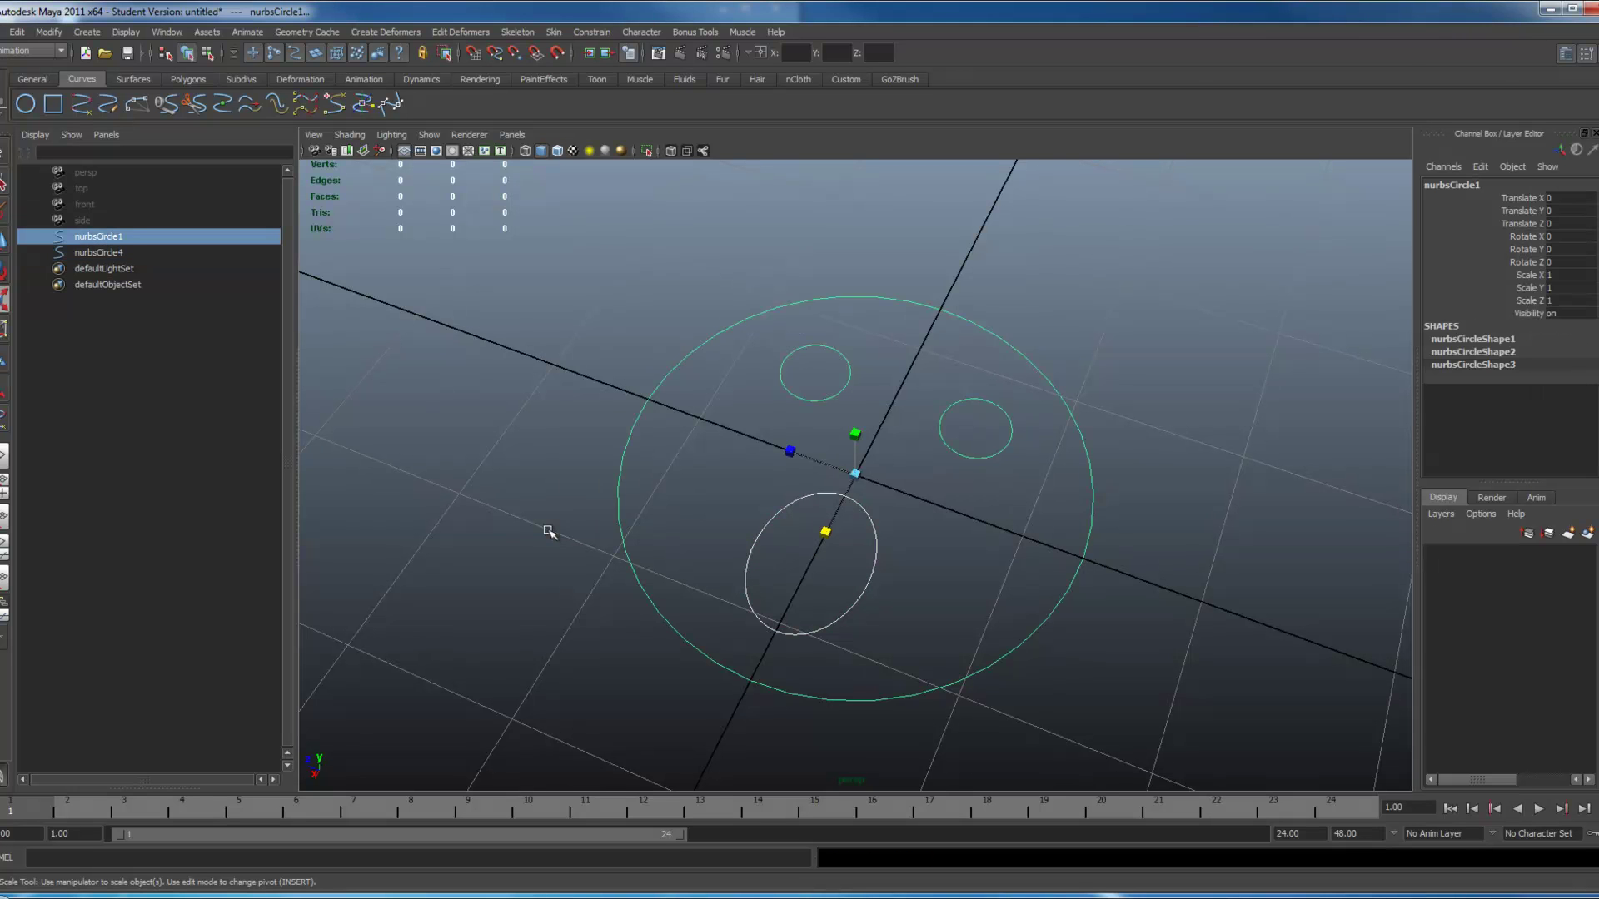
key(p)
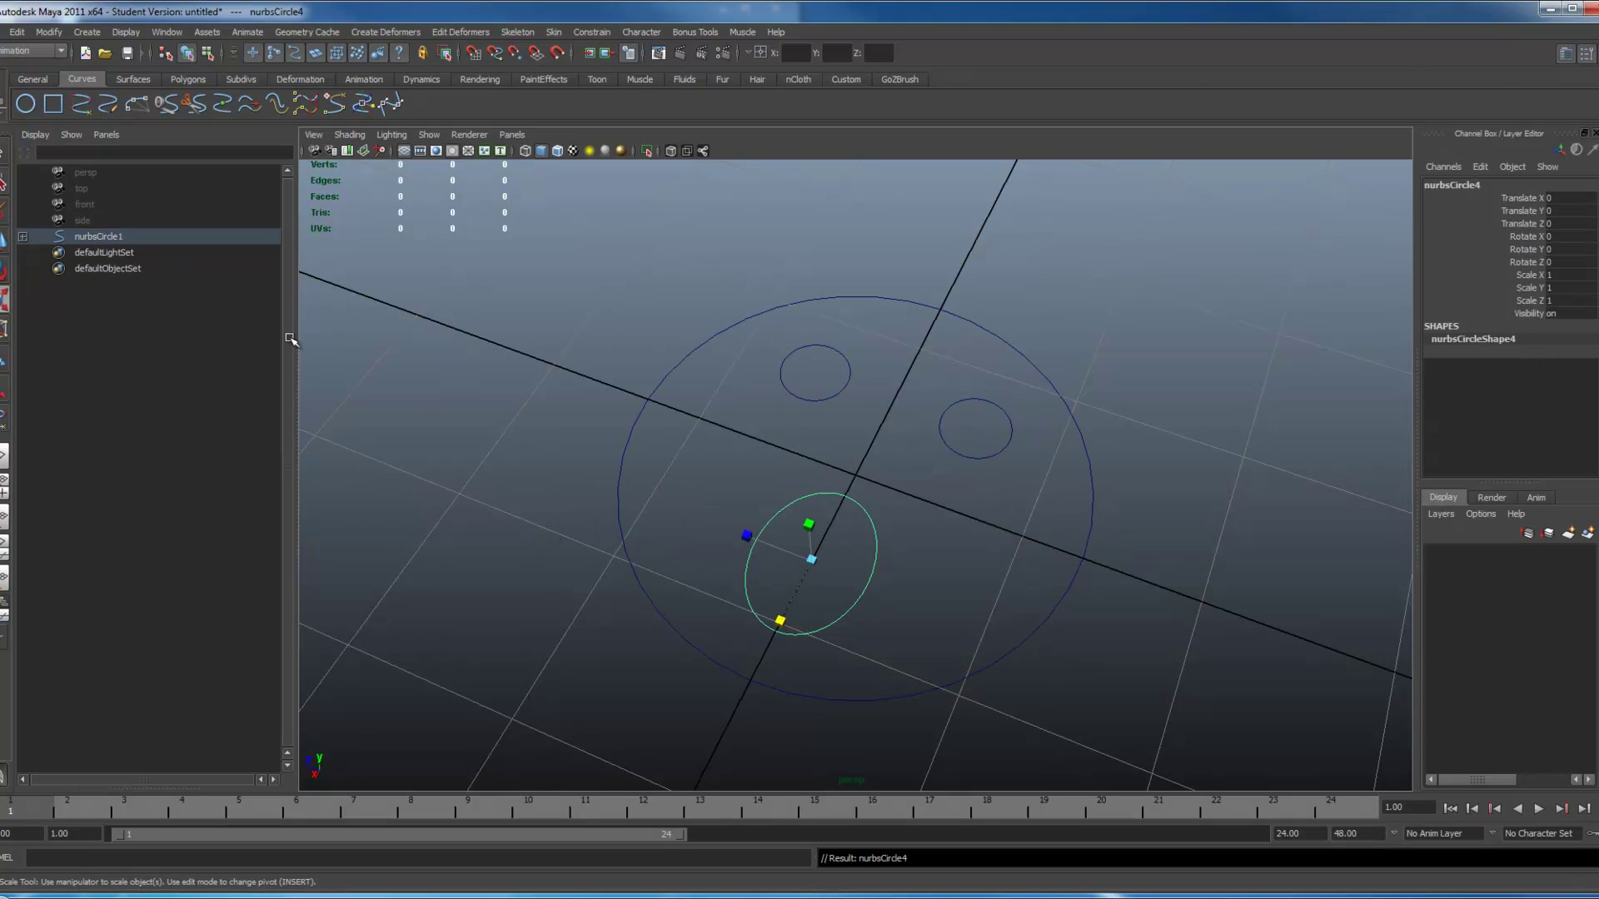
key(ctrl+z)
click(738, 560)
click(746, 563)
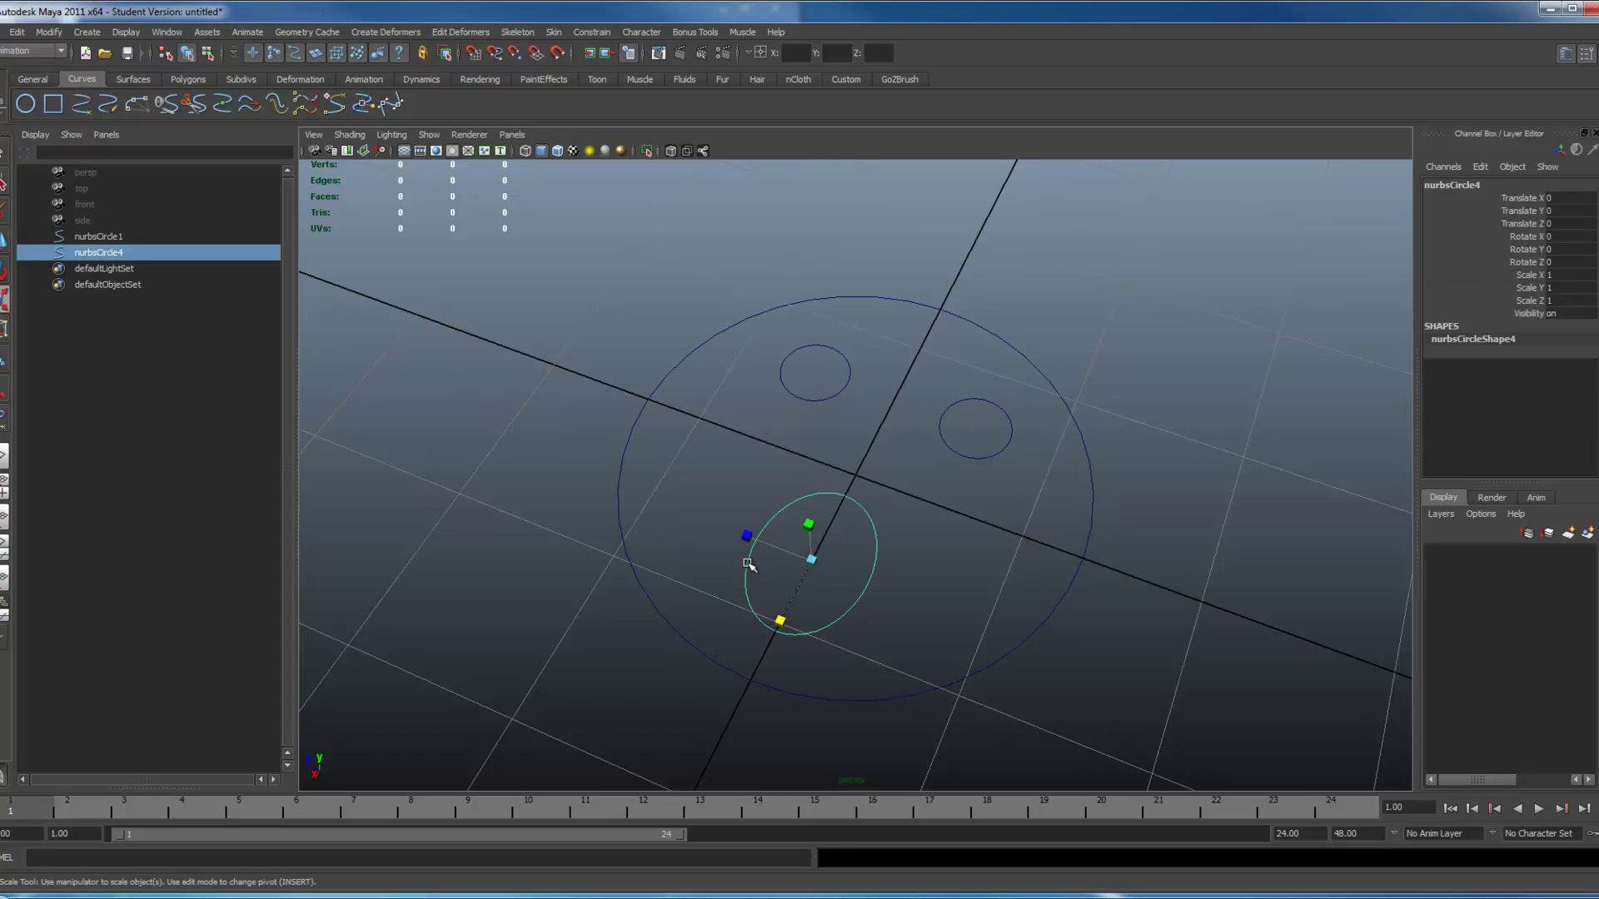
key(Down)
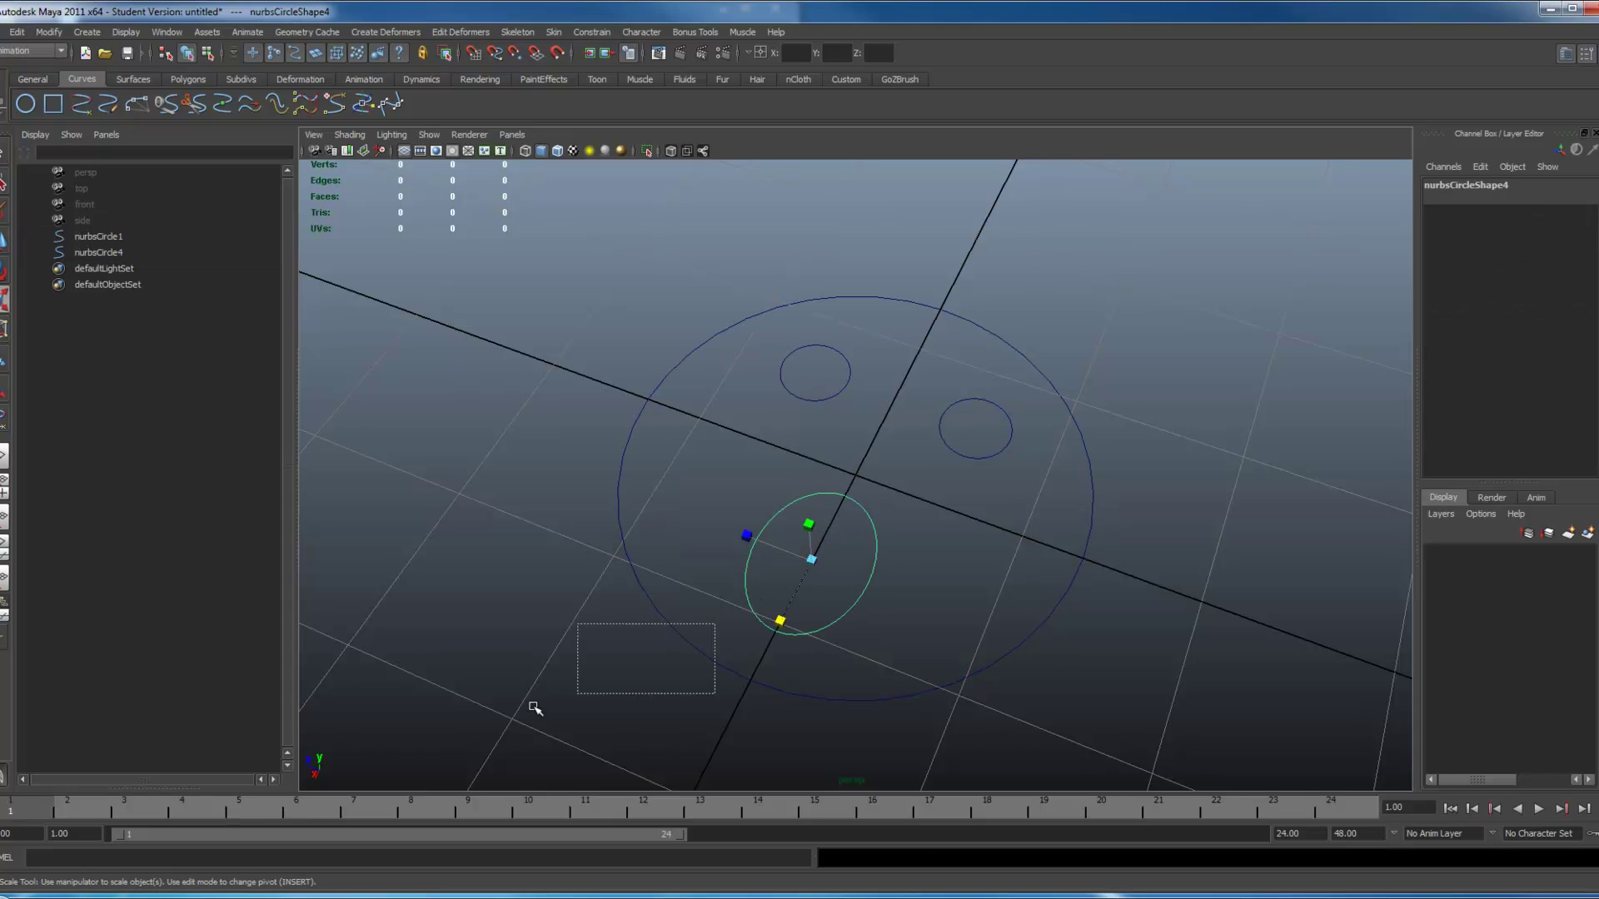
shift+click(681, 638)
click(253, 860)
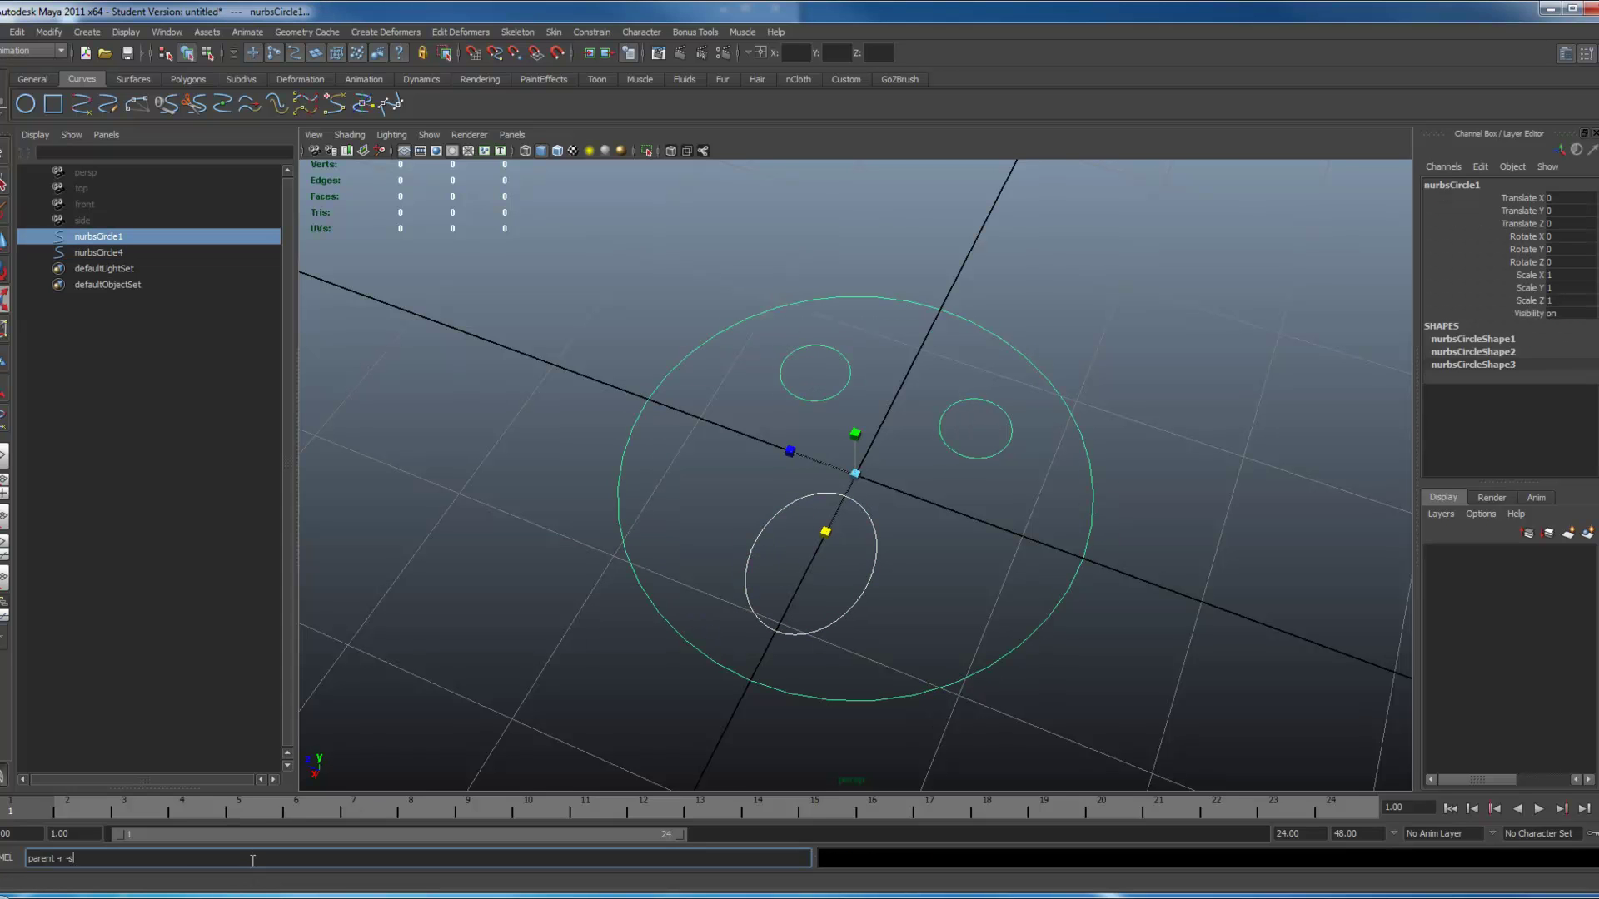
text(parent -r -s)
key(Return)
click(125, 254)
Delete the empty nurbsCircle4 transform, then marquee-select the nurbsCircle1 face controller and delete it
key(Delete)
drag(765, 457, 821, 584)
alt+drag(708, 489, 750, 481)
click(1249, 296)
drag(982, 387, 929, 385)
alt+drag(702, 687, 944, 611)
click(1075, 557)
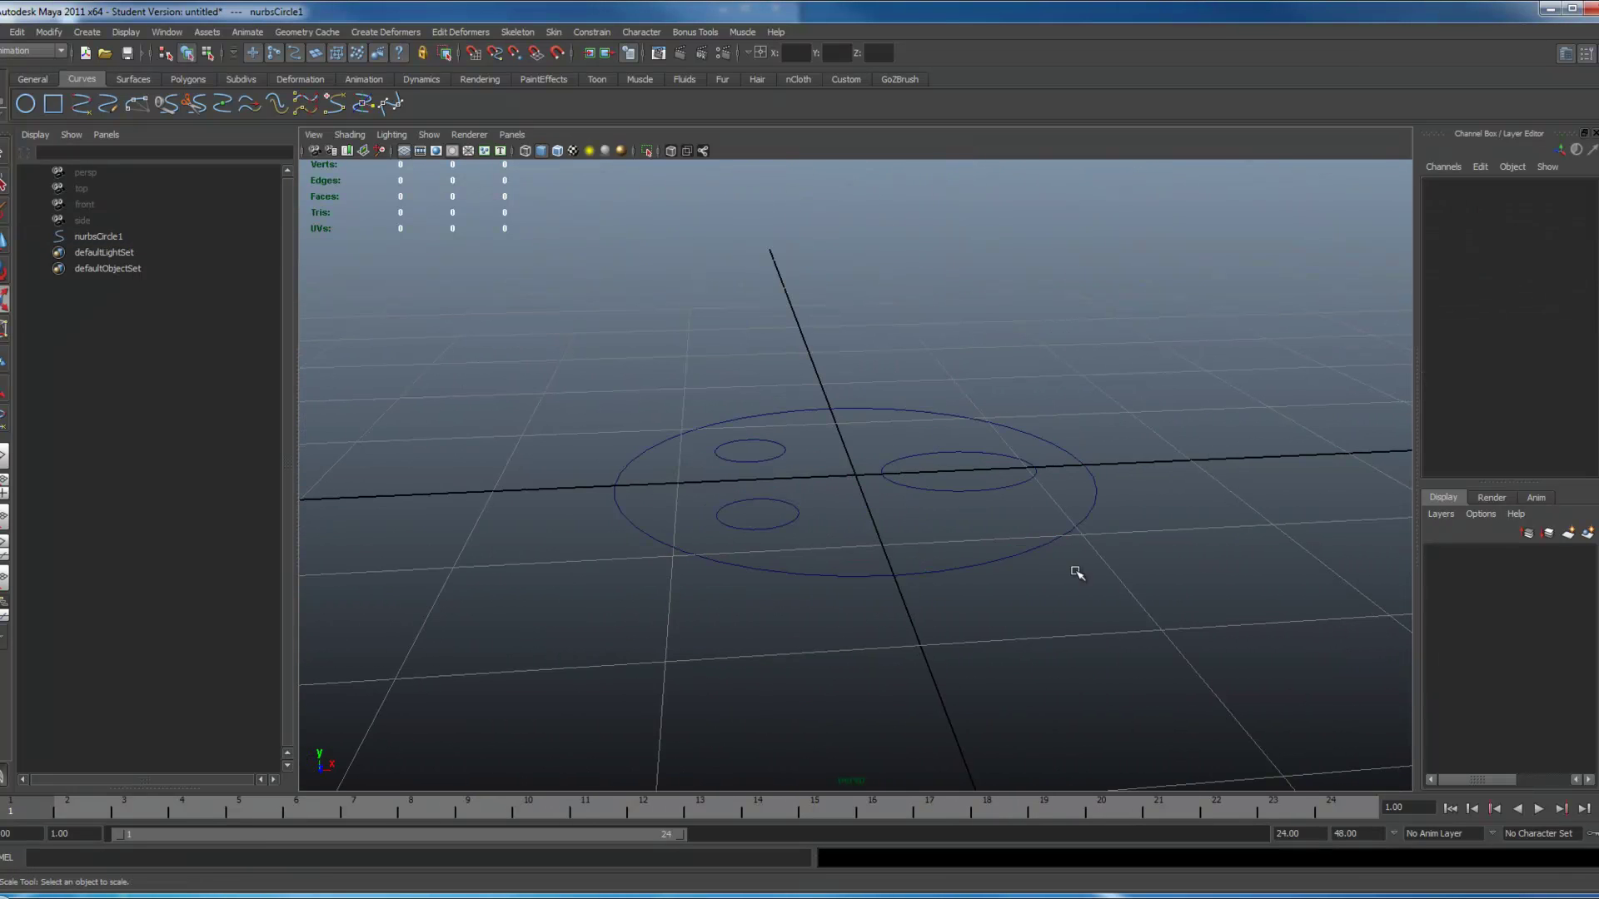
alt+drag(1074, 557, 942, 607)
drag(870, 505, 728, 528)
alt+drag(968, 601, 946, 572)
key(Delete)
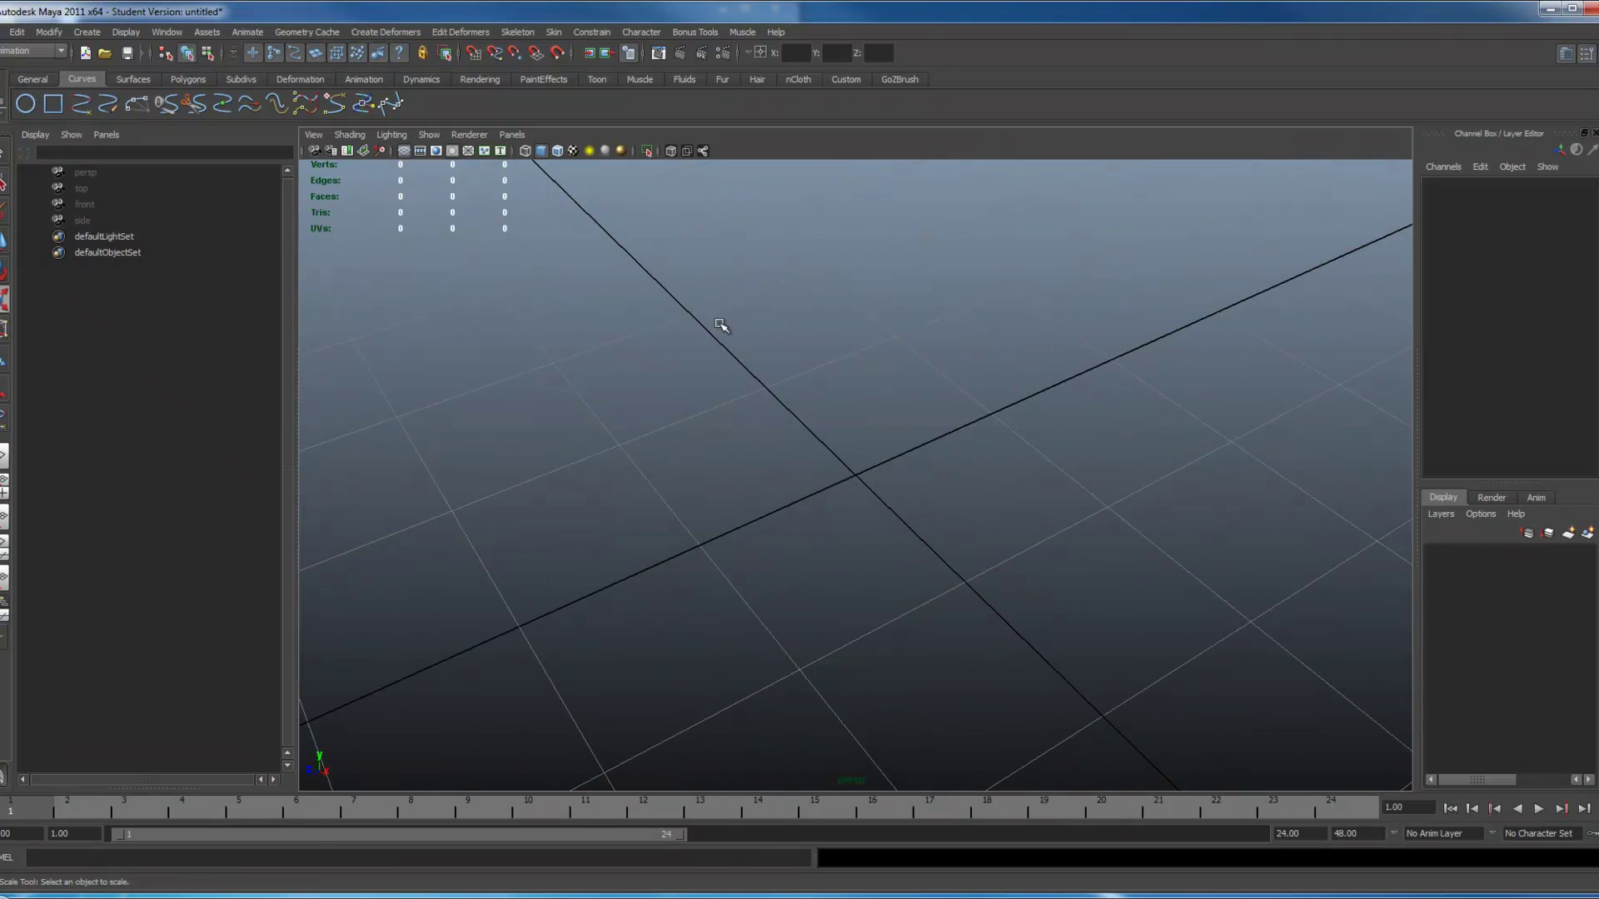
Open the Create > Text option box to show Text Curves Options with Wingdings, and move the dialog aside
click(158, 31)
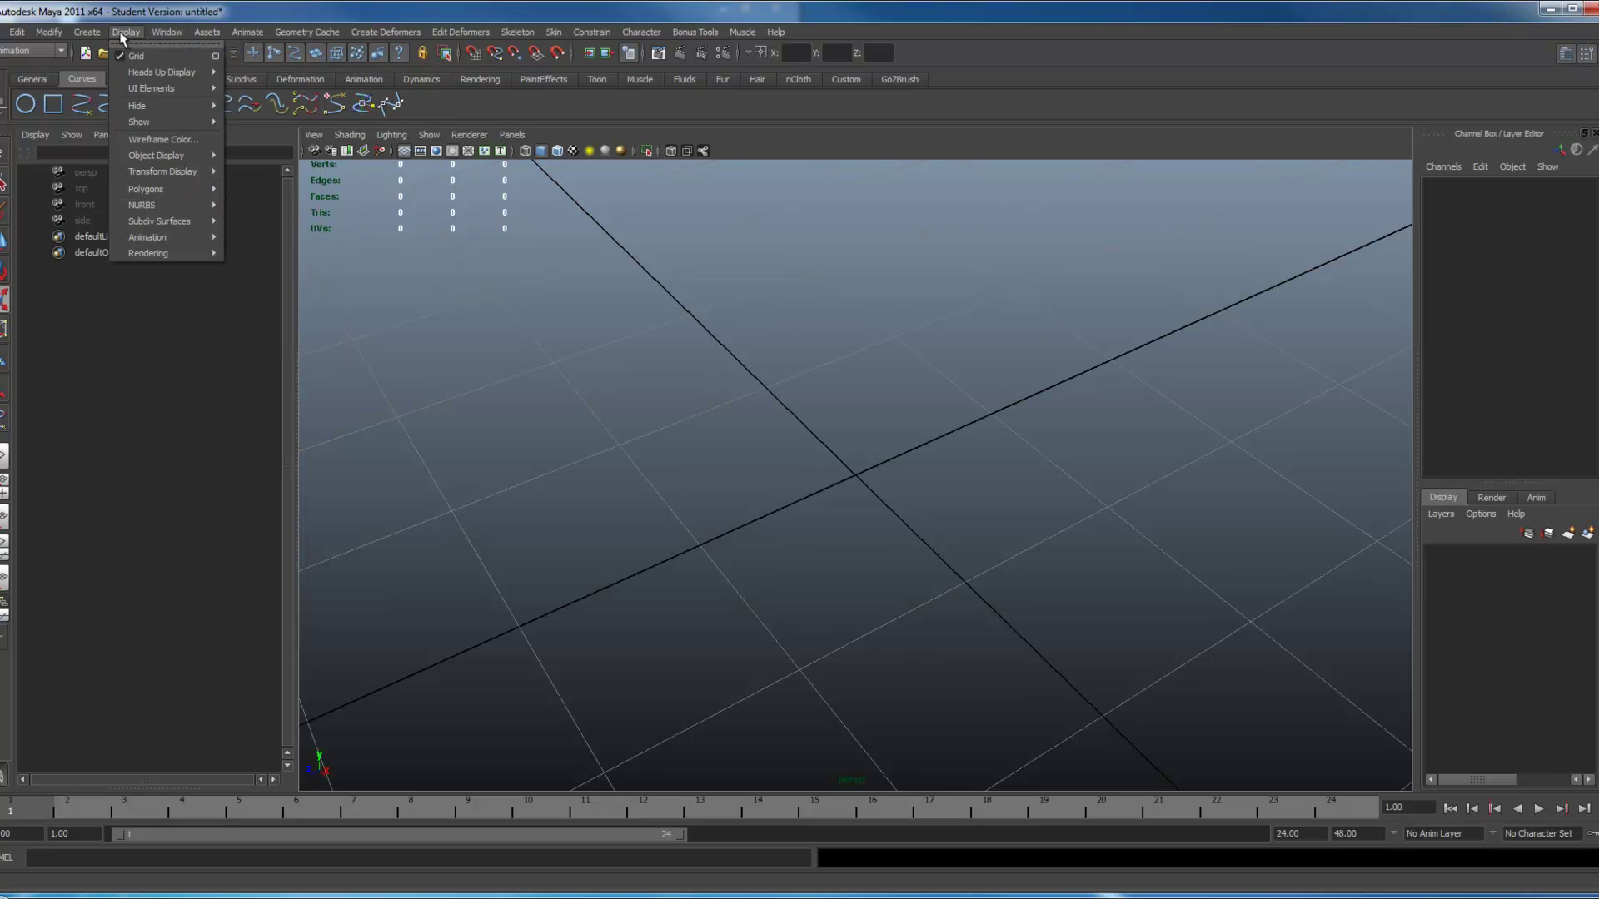
mouse_move(92, 38)
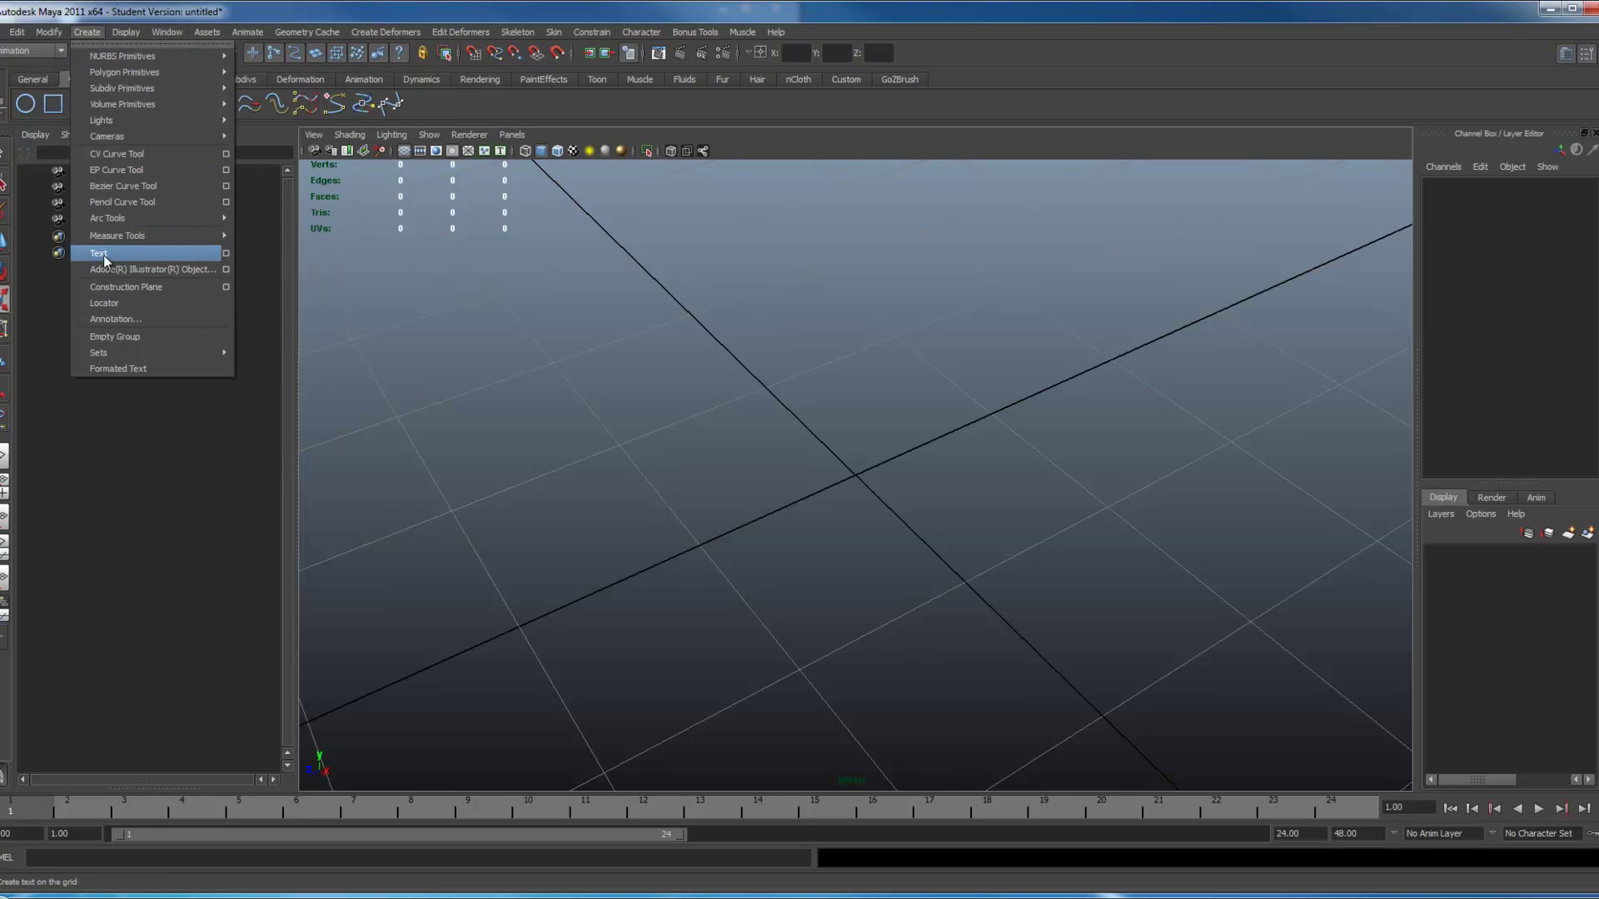
click(225, 253)
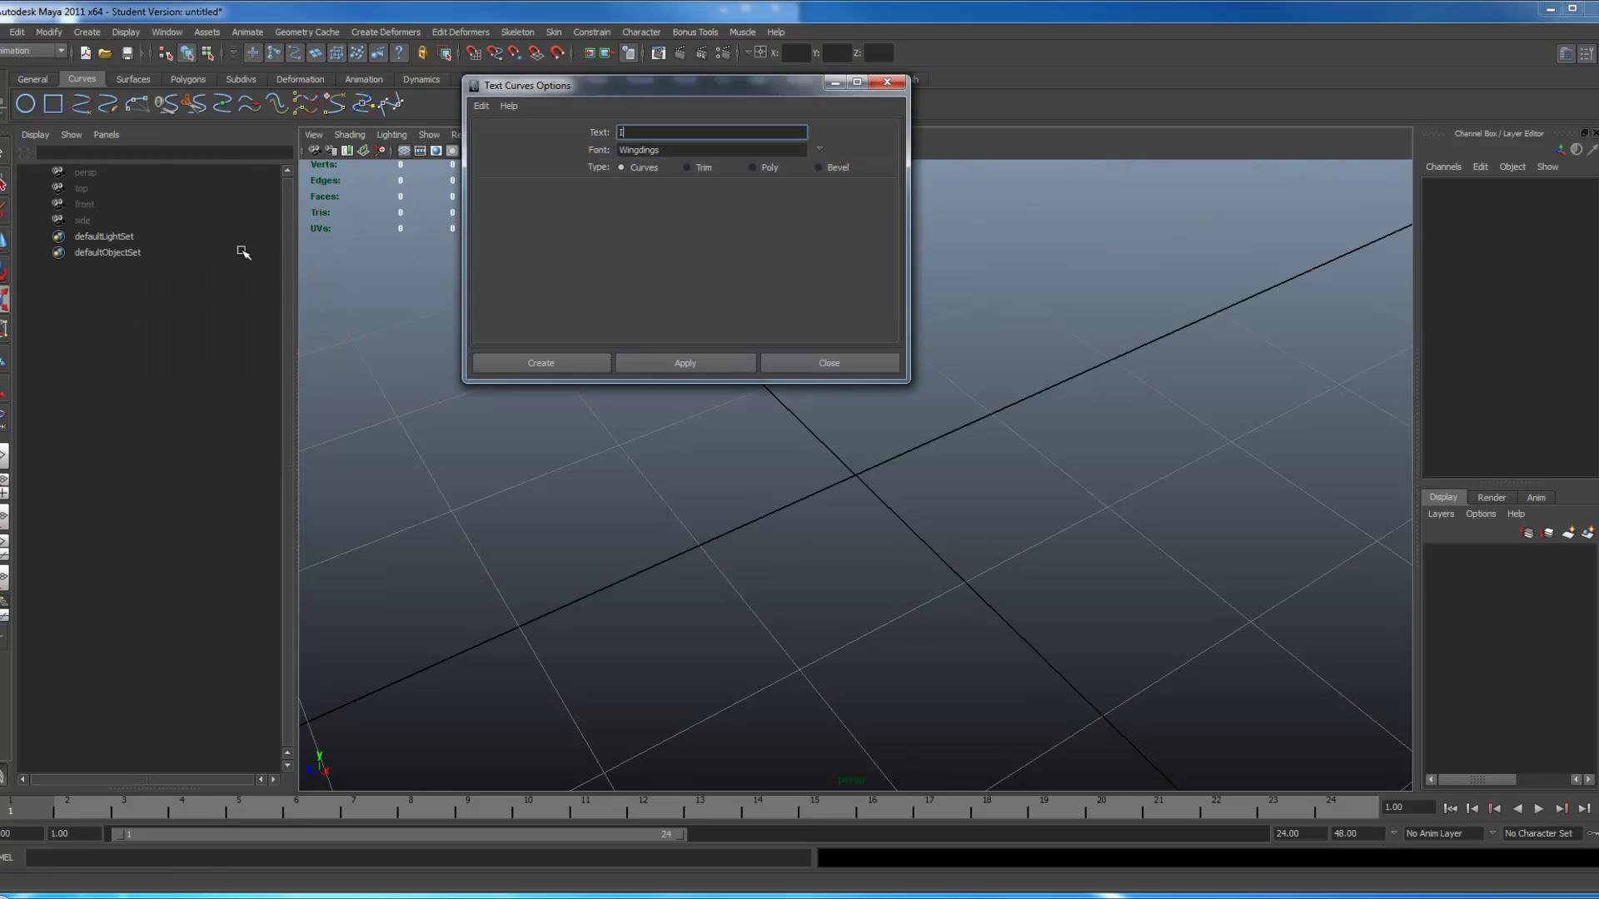
drag(677, 99, 782, 102)
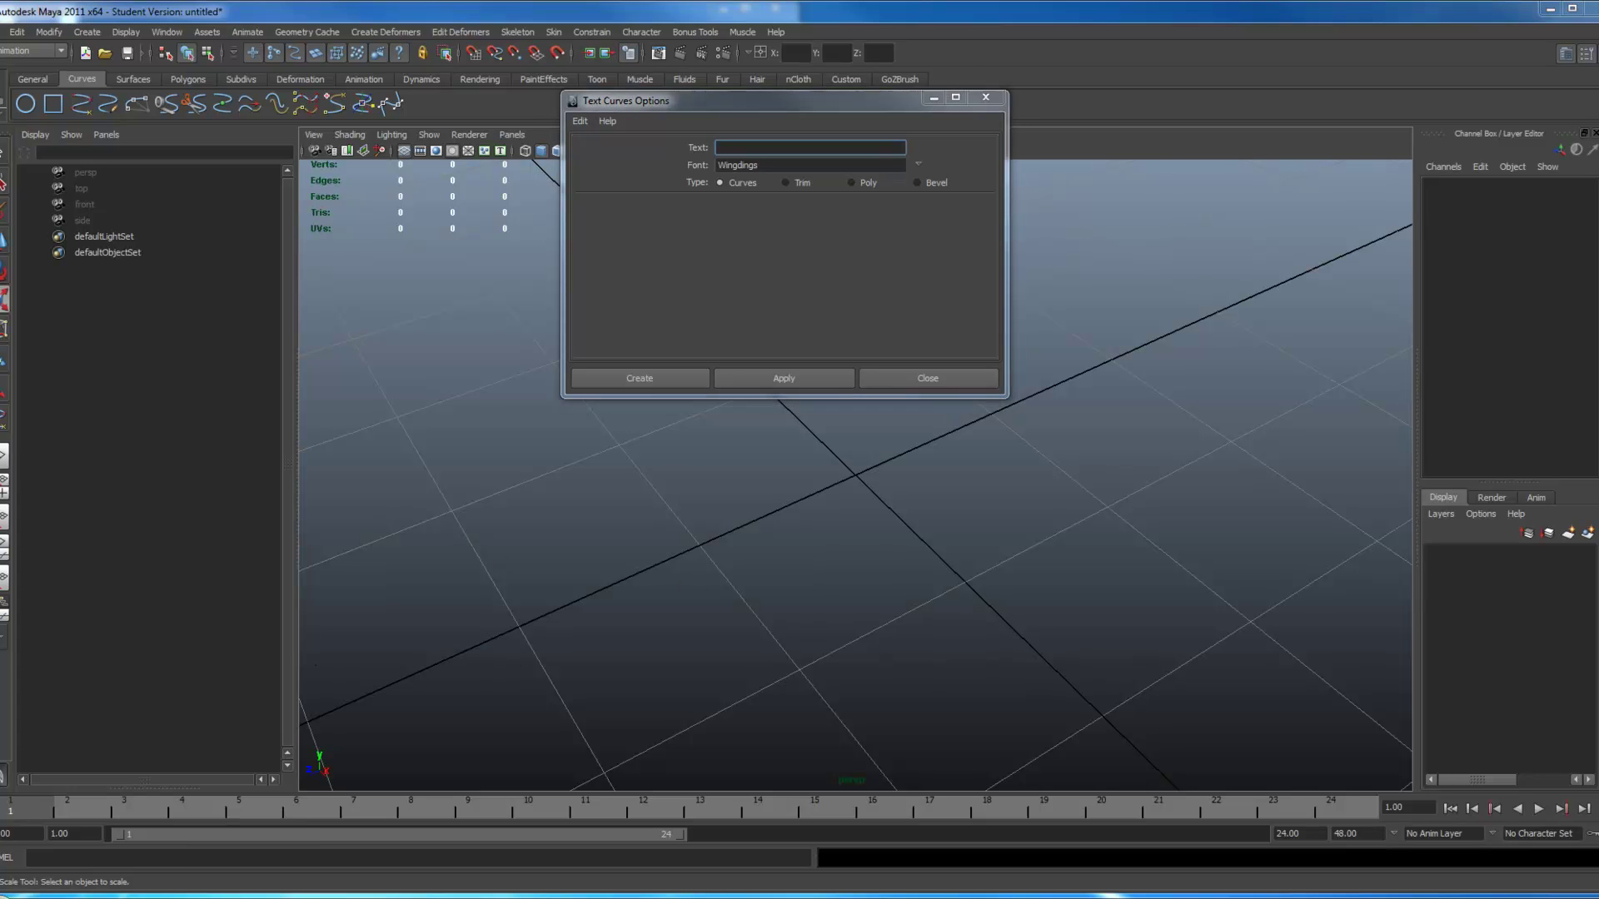
click(8, 896)
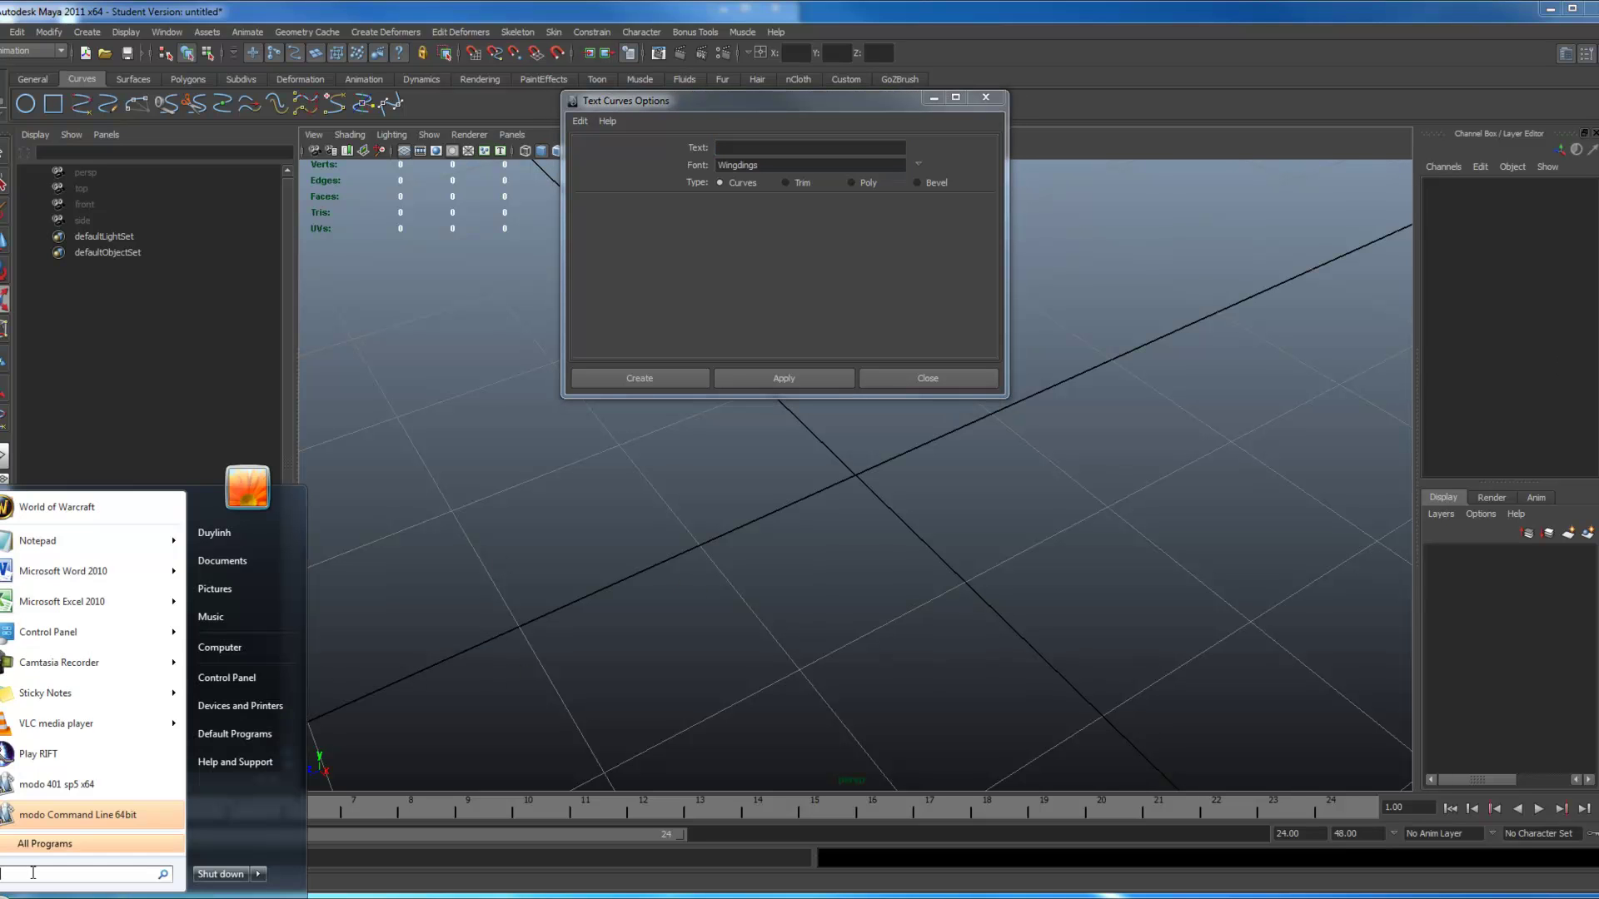
Launch Character Map via the Start menu search 'char' and switch its font to Wingdings
text(char)
click(81, 538)
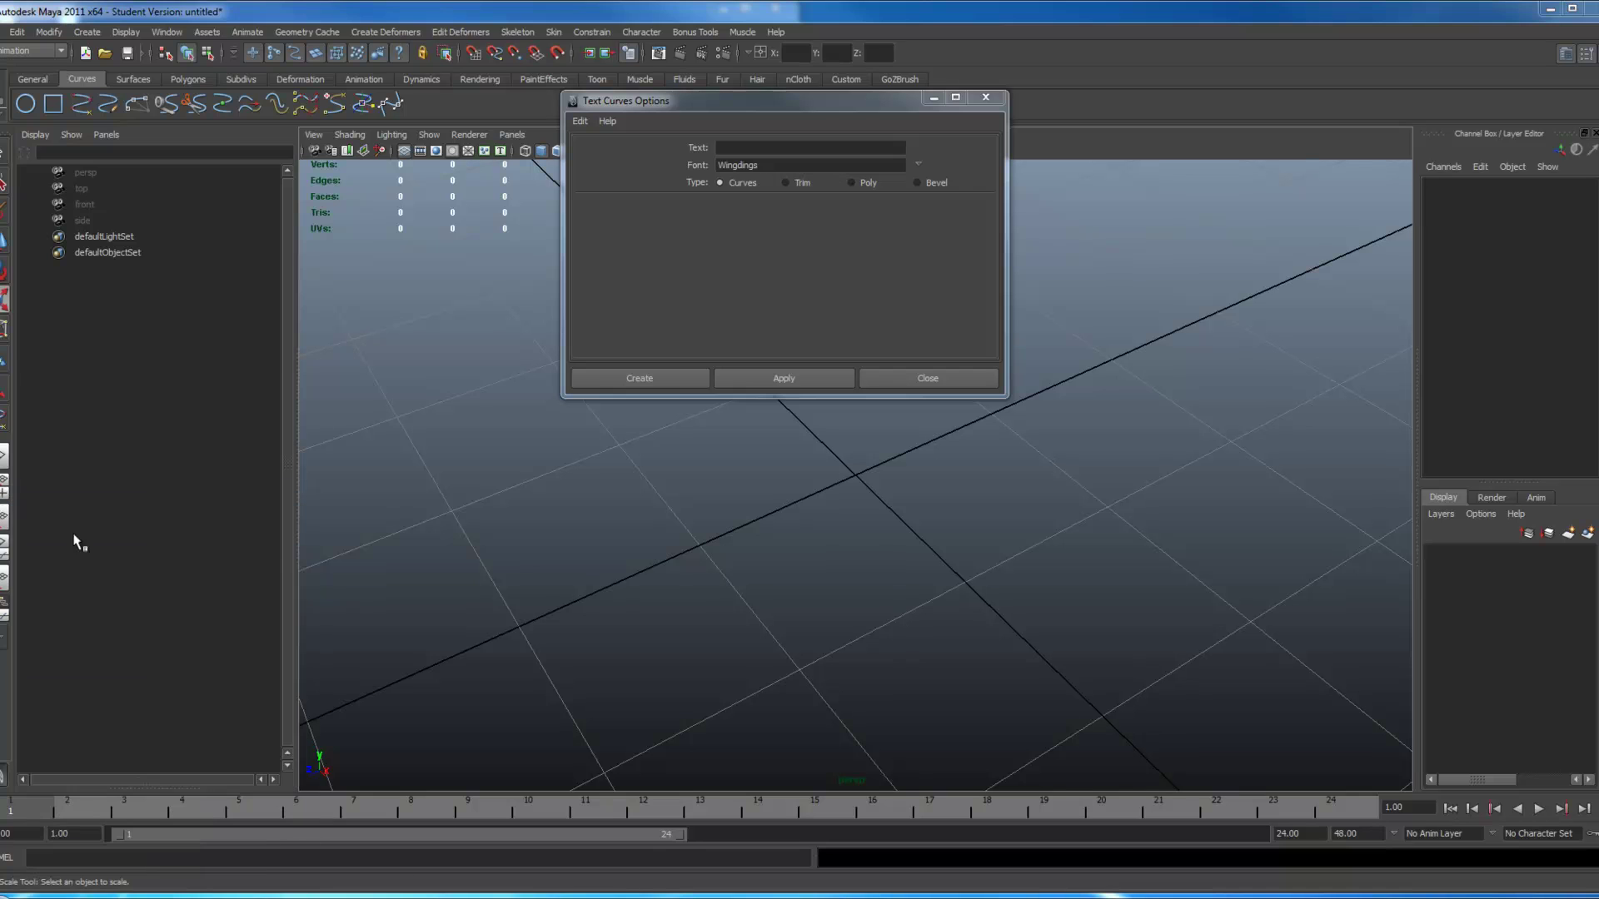
drag(92, 61, 473, 119)
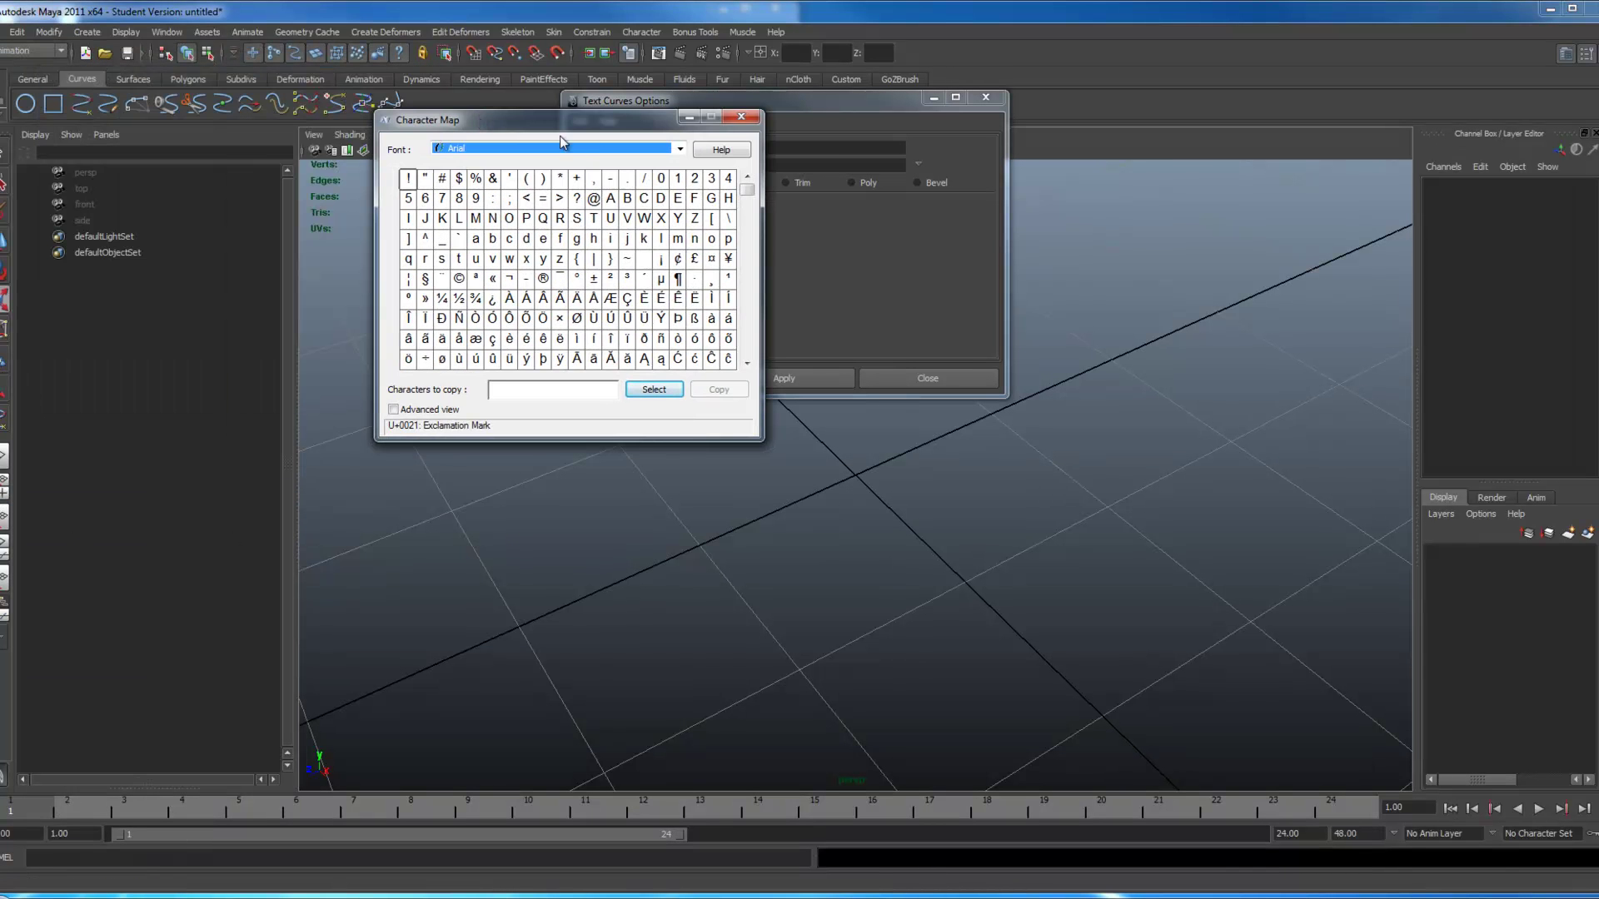
click(680, 148)
drag(680, 187, 679, 458)
click(525, 435)
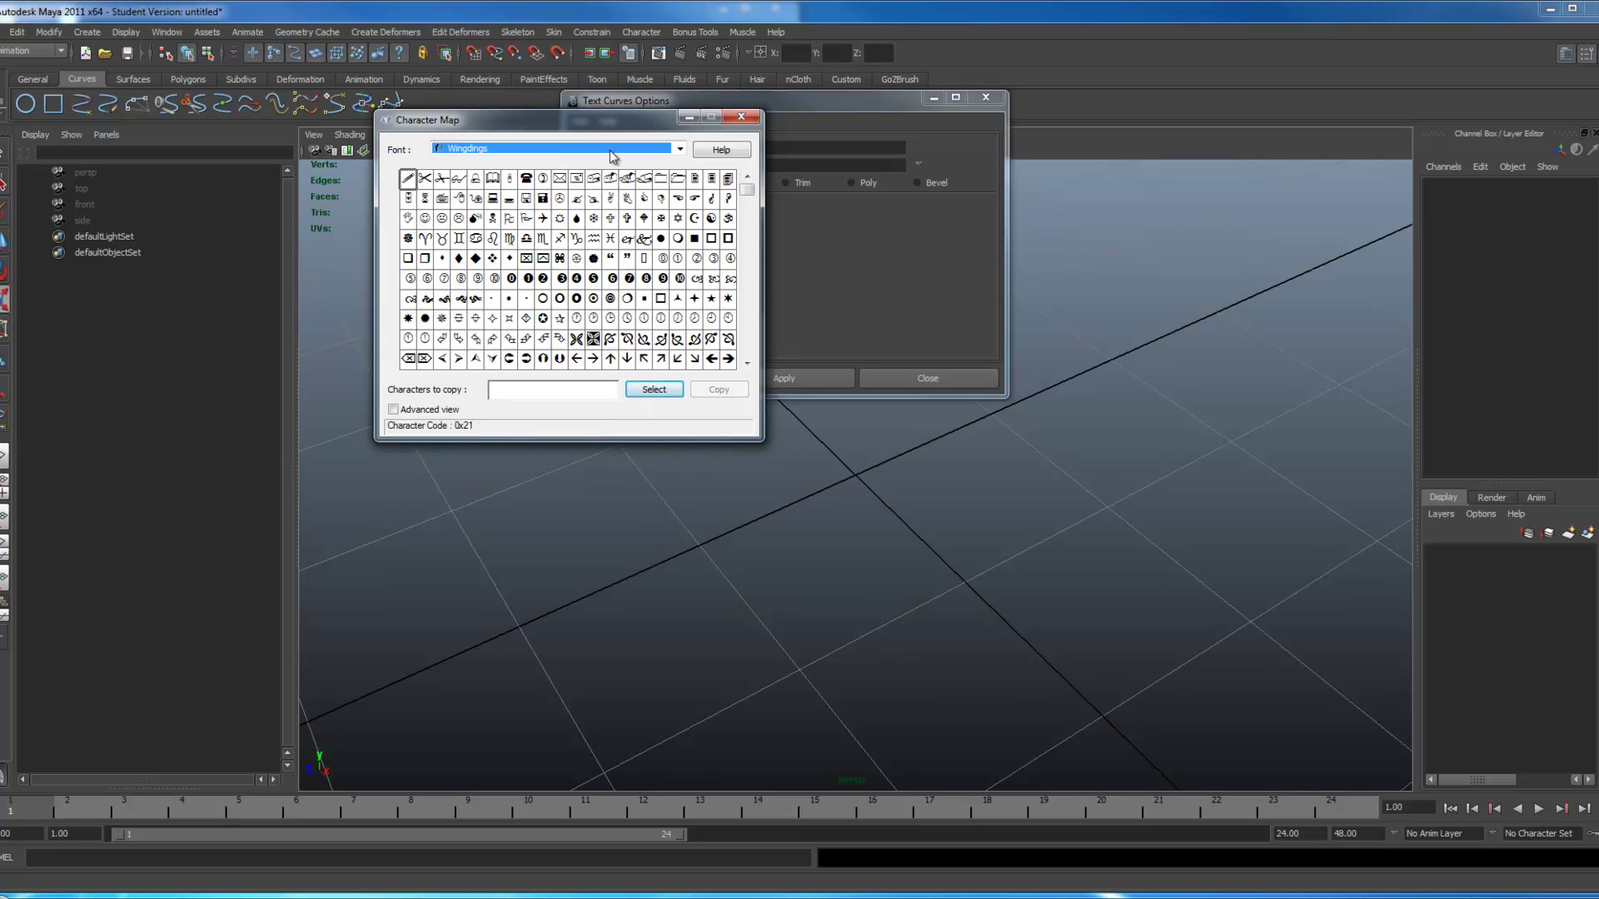
Select and copy the Wingdings smiley (J, 0x4A), then paste it into Maya's Text field
drag(583, 123, 1169, 174)
drag(1146, 248, 1012, 281)
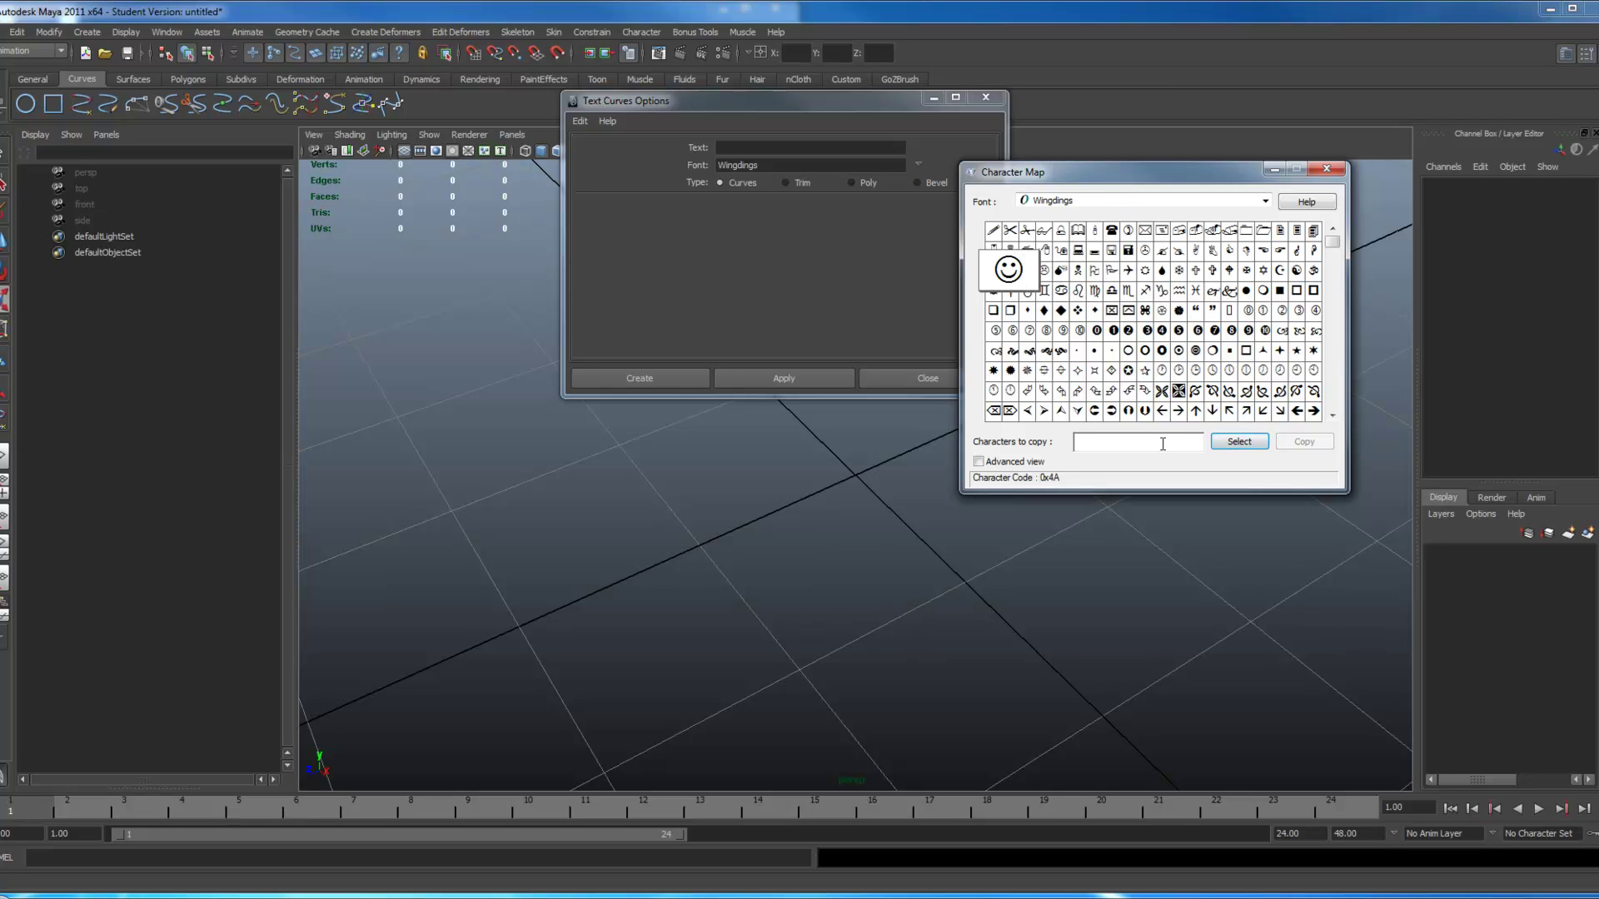
drag(1112, 250, 1012, 279)
click(1233, 442)
click(1303, 442)
click(726, 148)
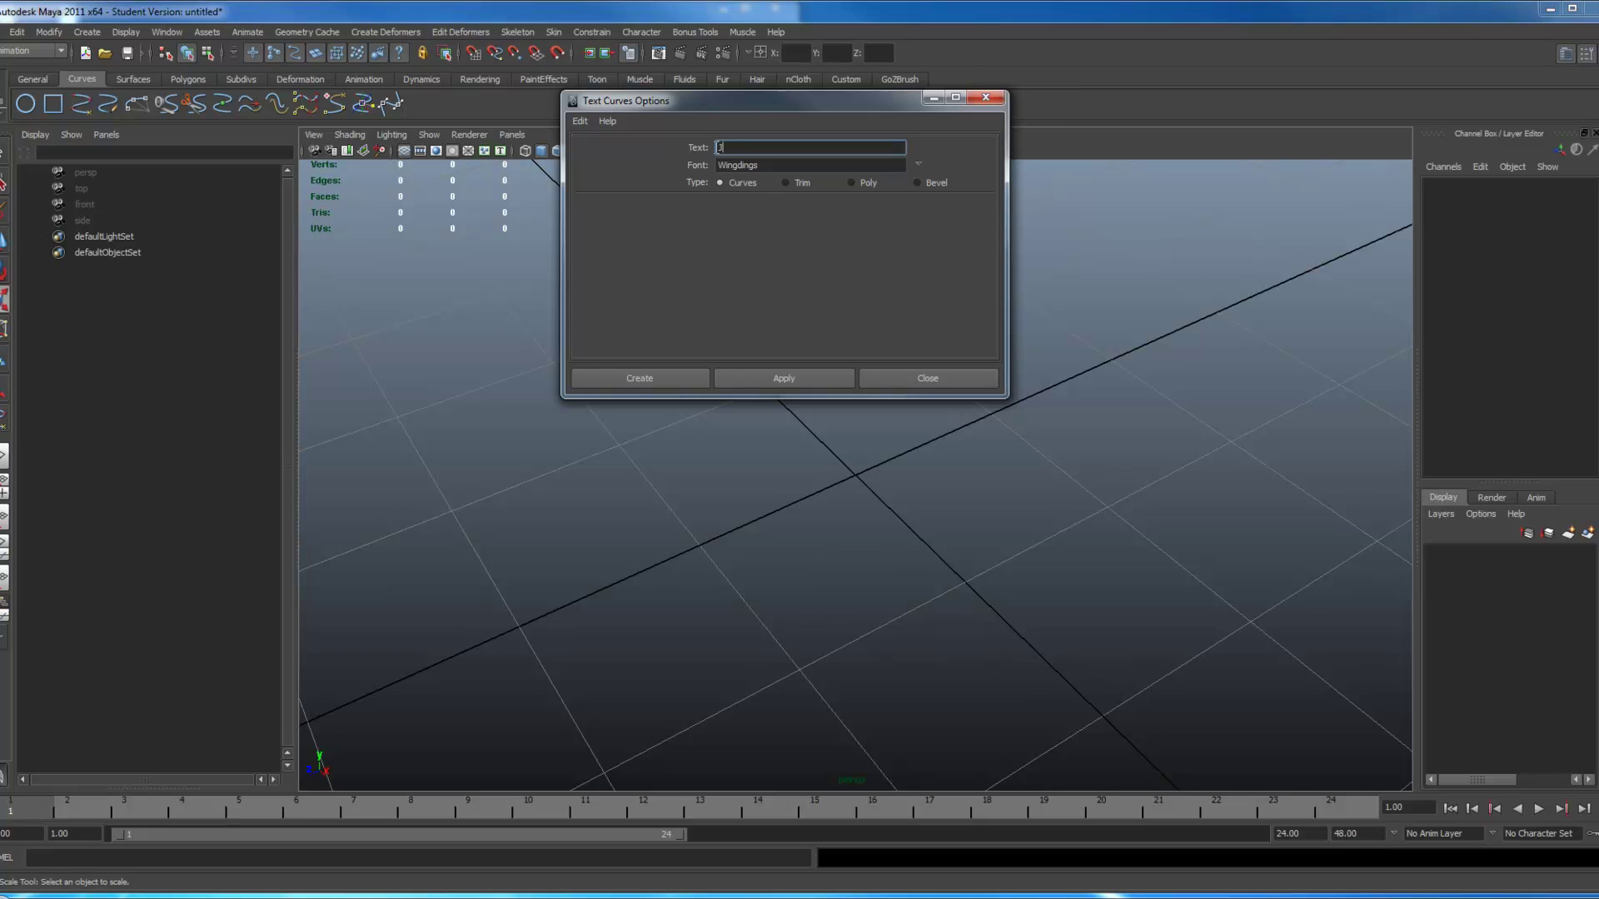
Create the Wingdings smiley as text curves and orbit the view to face it
click(788, 381)
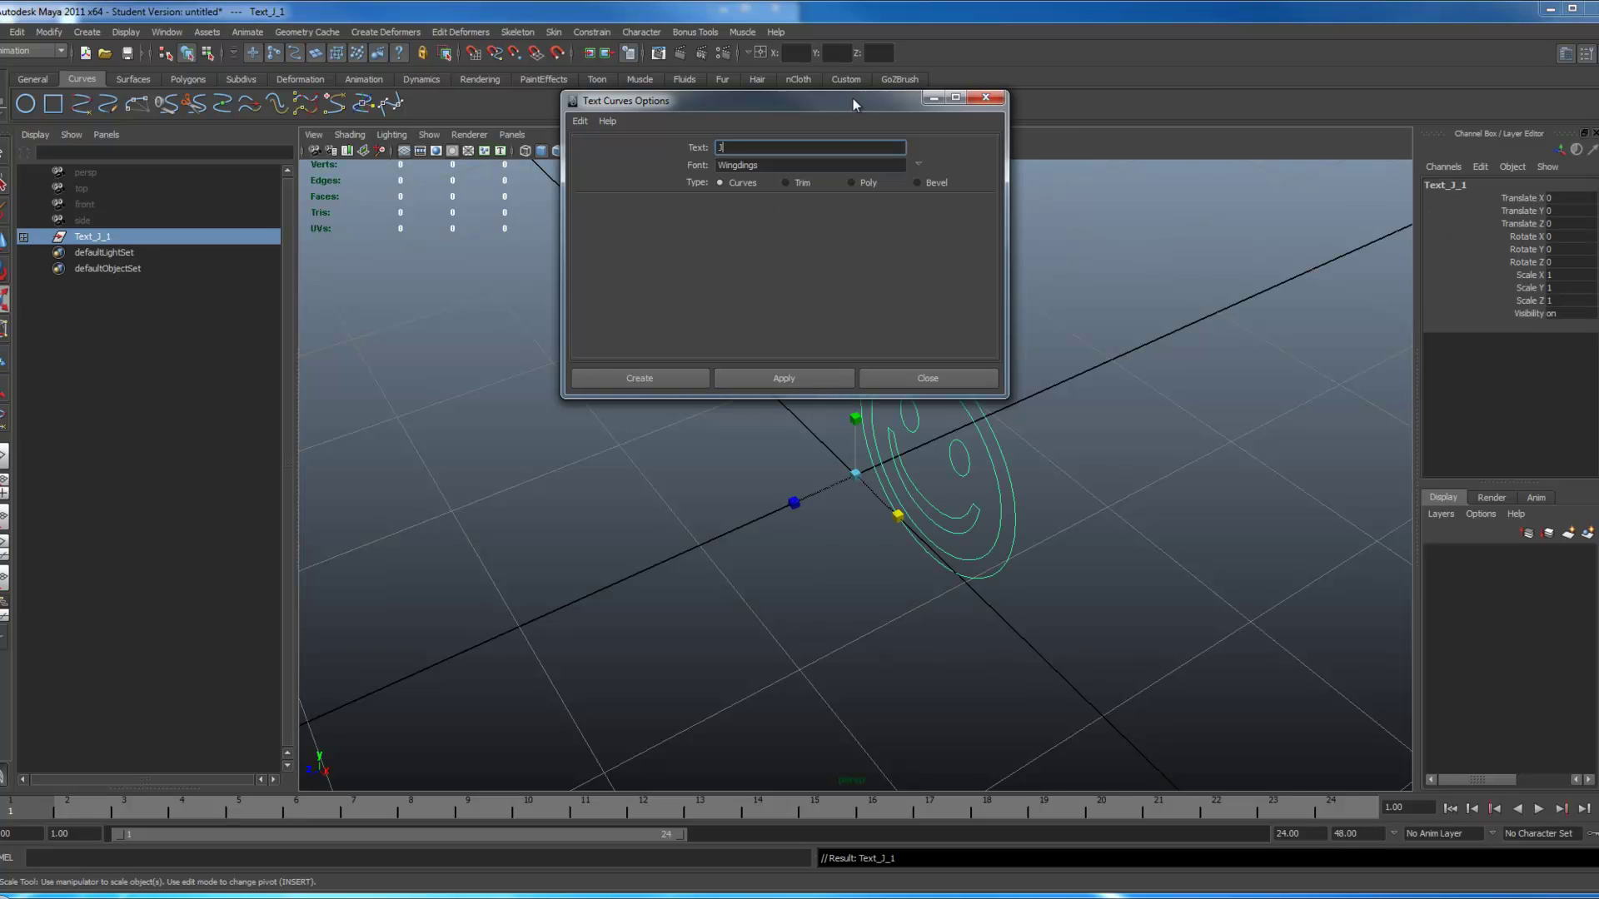
drag(851, 103, 1361, 249)
alt+drag(875, 358, 899, 553)
click(895, 524)
click(966, 575)
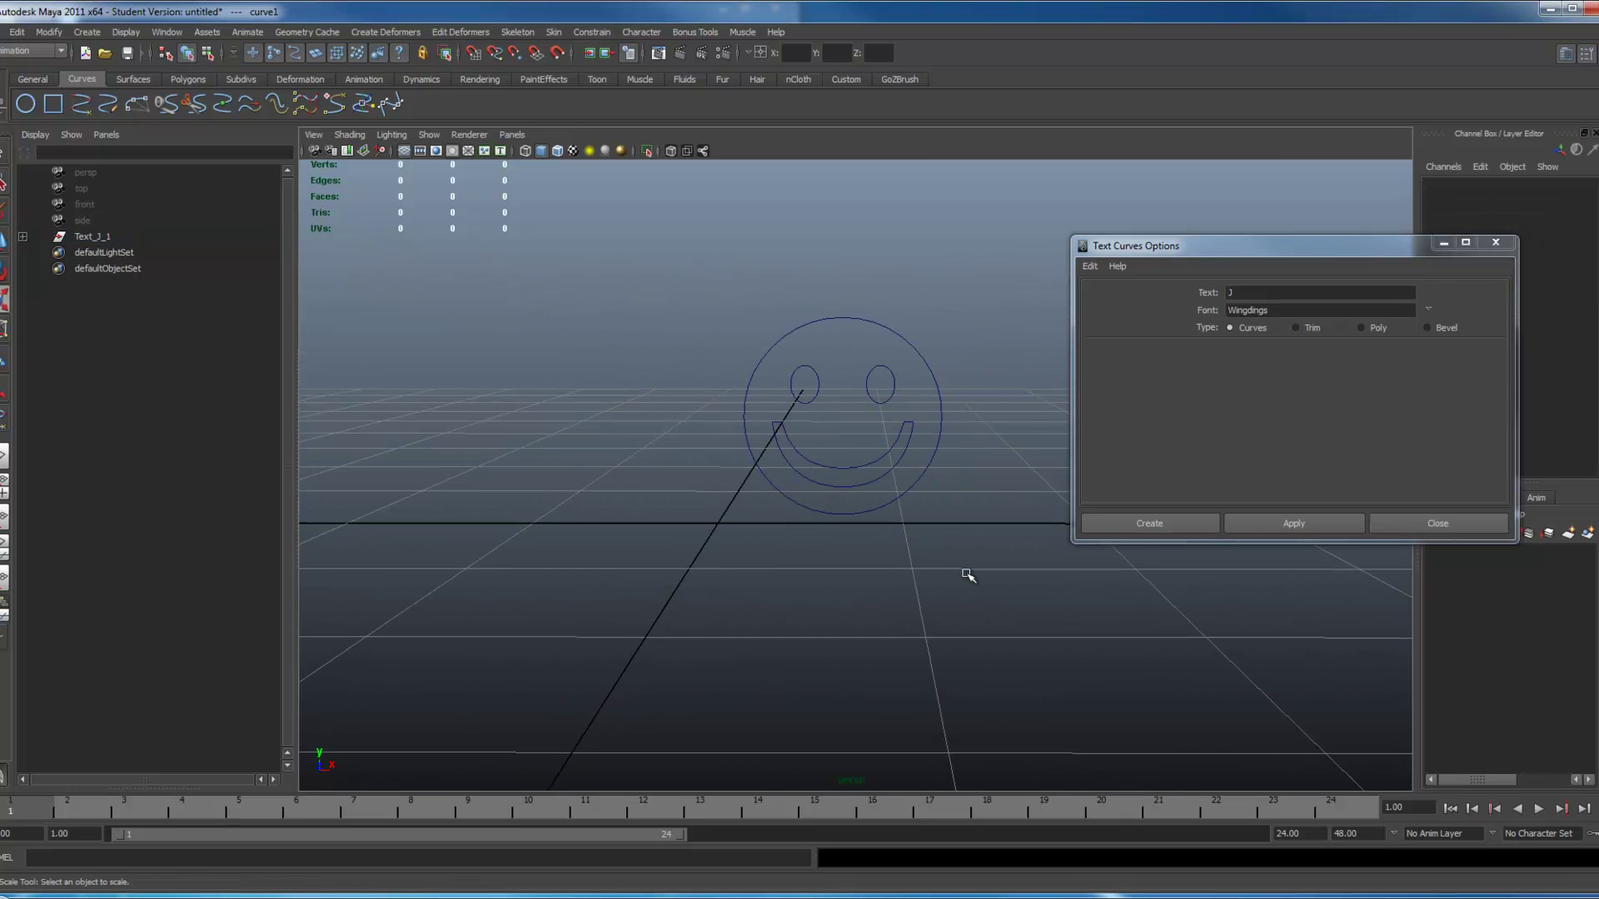
Parent the left eye's shape under the outer circle curve2 with 'parent -r -s'
click(819, 379)
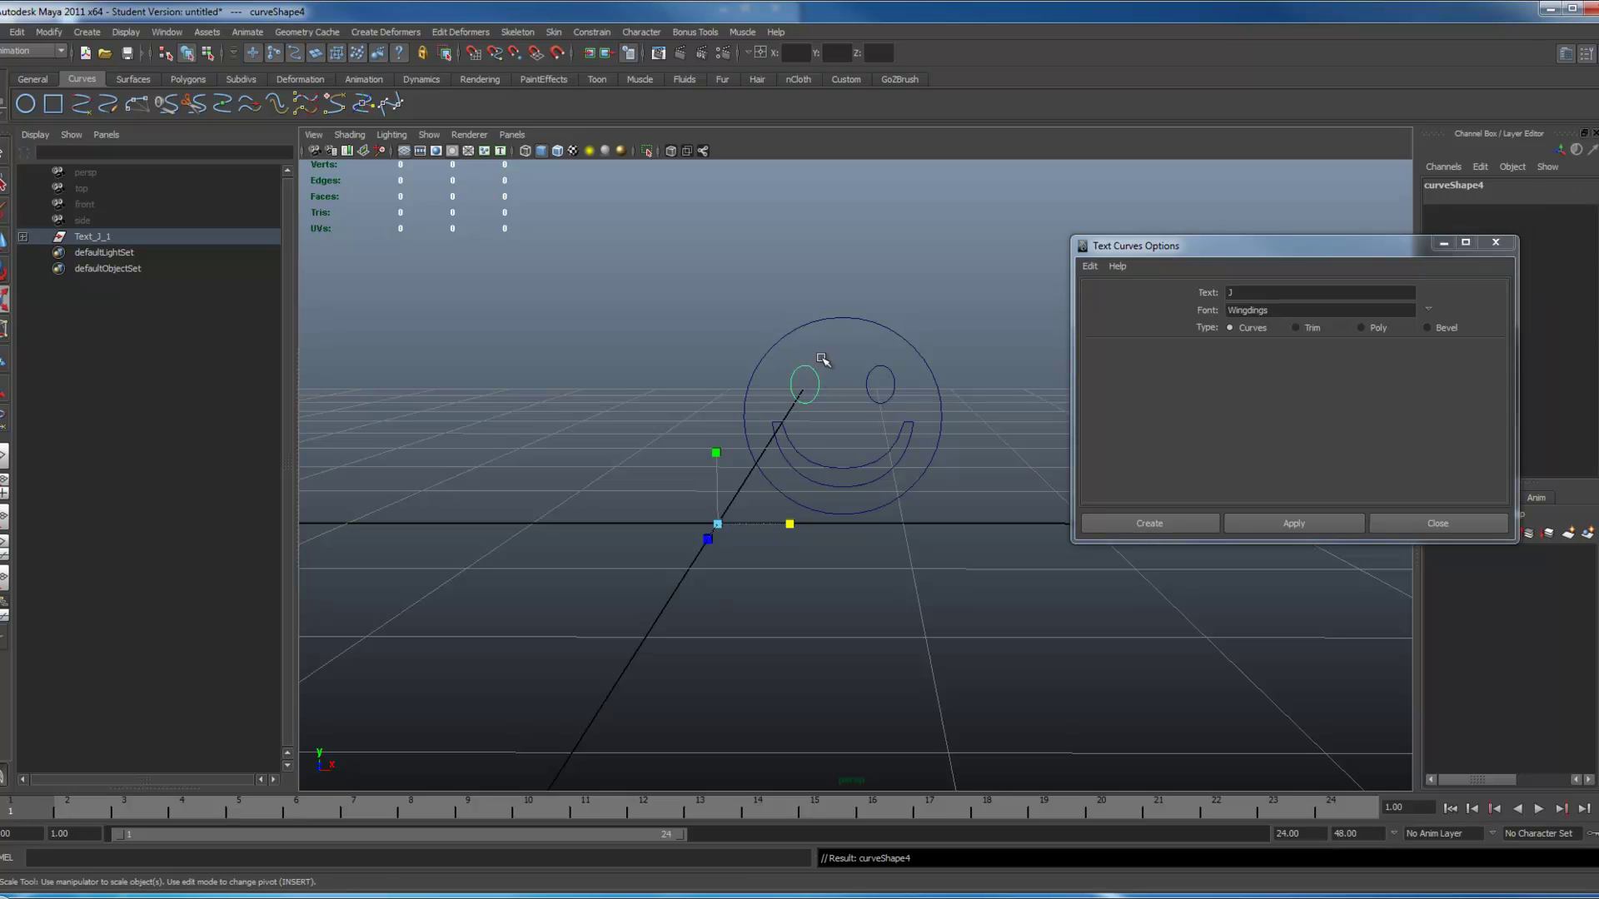
click(833, 319)
click(333, 857)
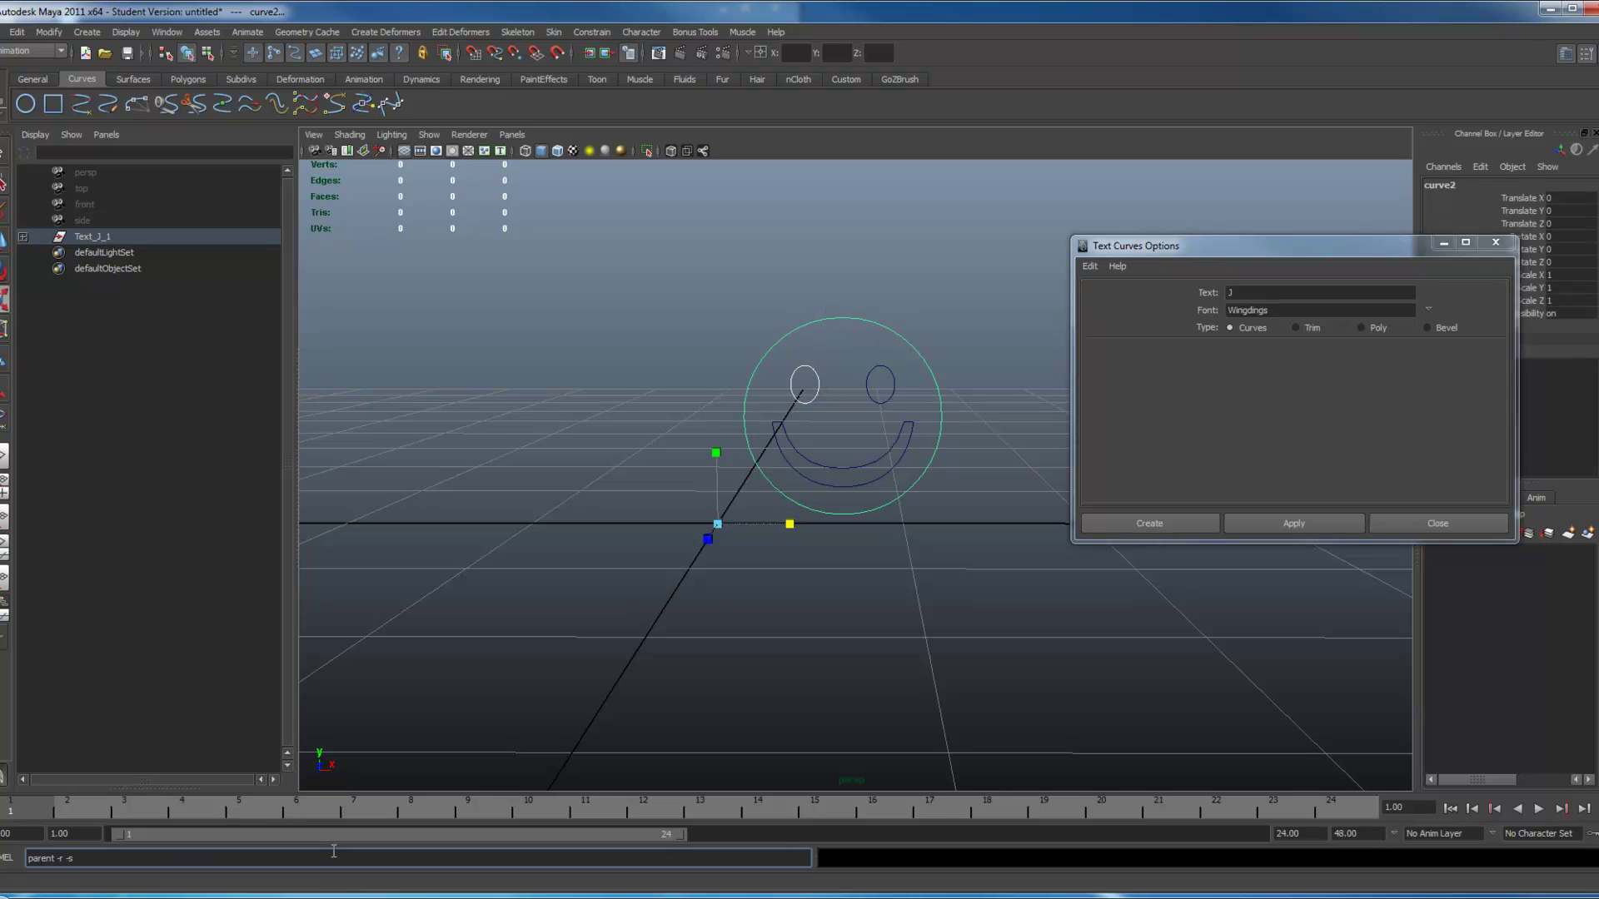
key(Return)
Parent the right eye's shape under curve2 with 'parent -r -s'
click(866, 328)
click(865, 321)
click(878, 374)
click(879, 364)
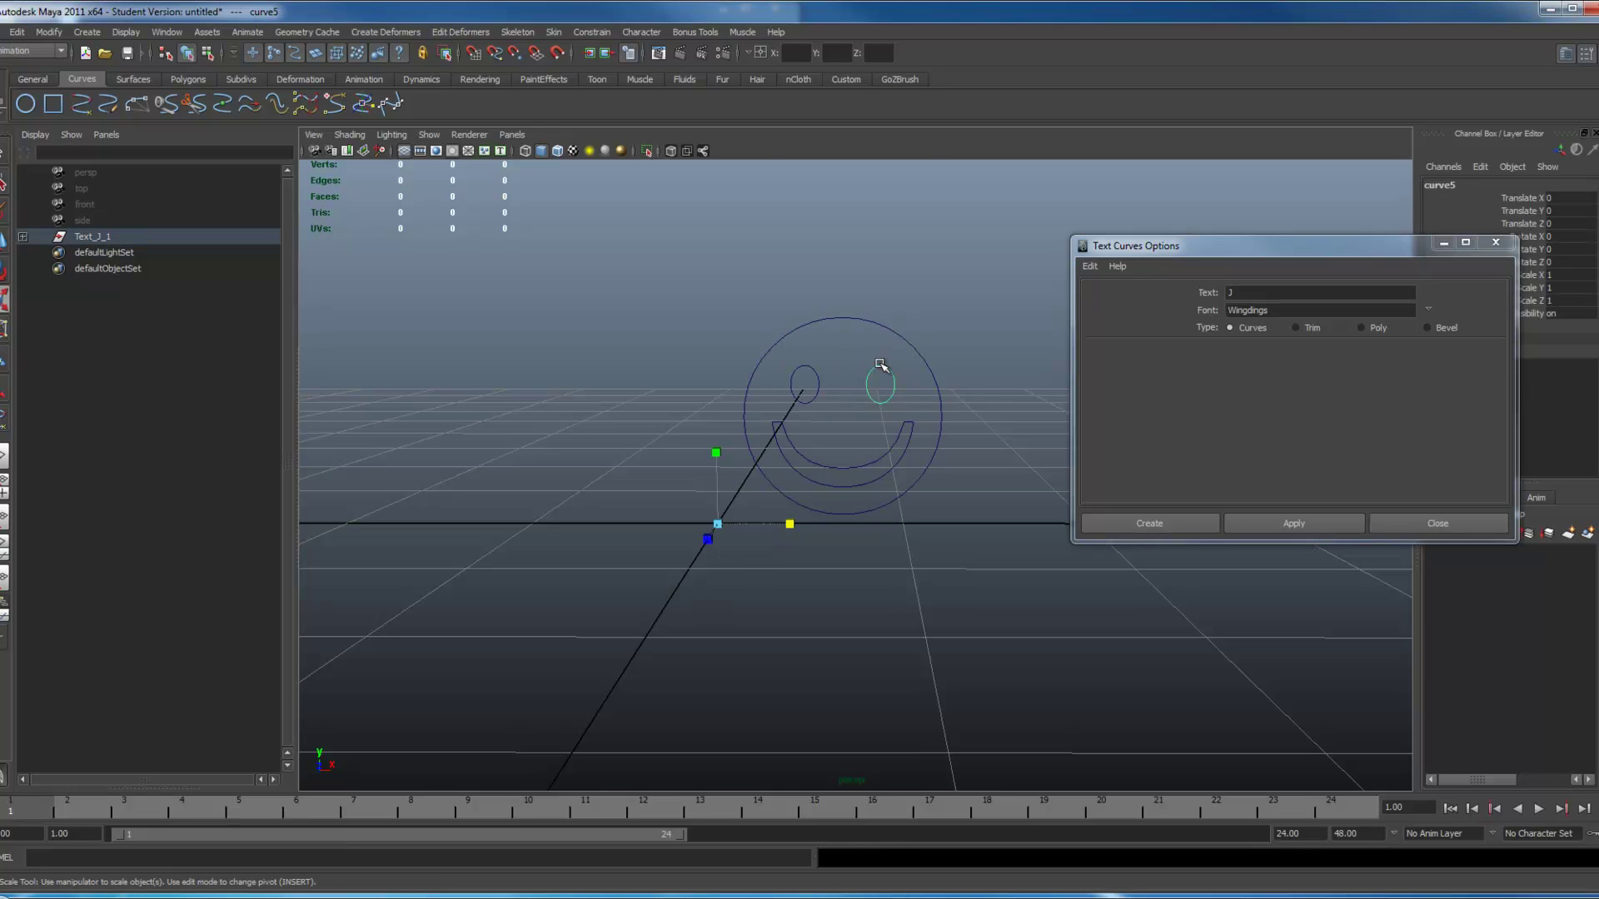
click(883, 368)
click(874, 320)
click(223, 865)
key(Return)
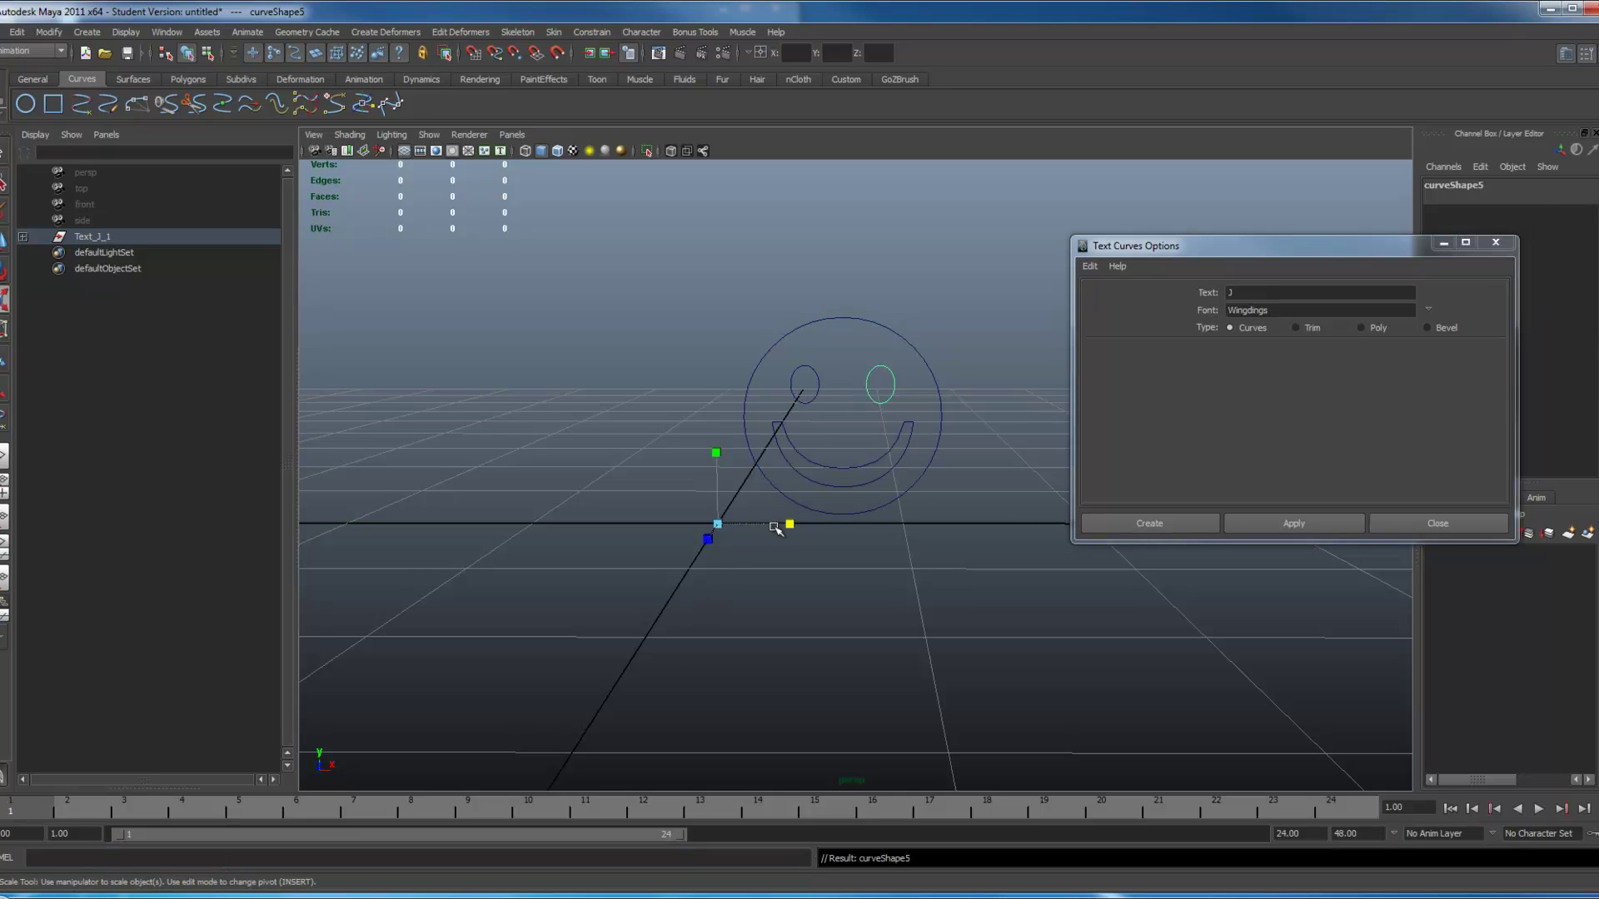
Parent the mouth's shape under curve2 with 'parent -r -s'
click(827, 508)
click(866, 464)
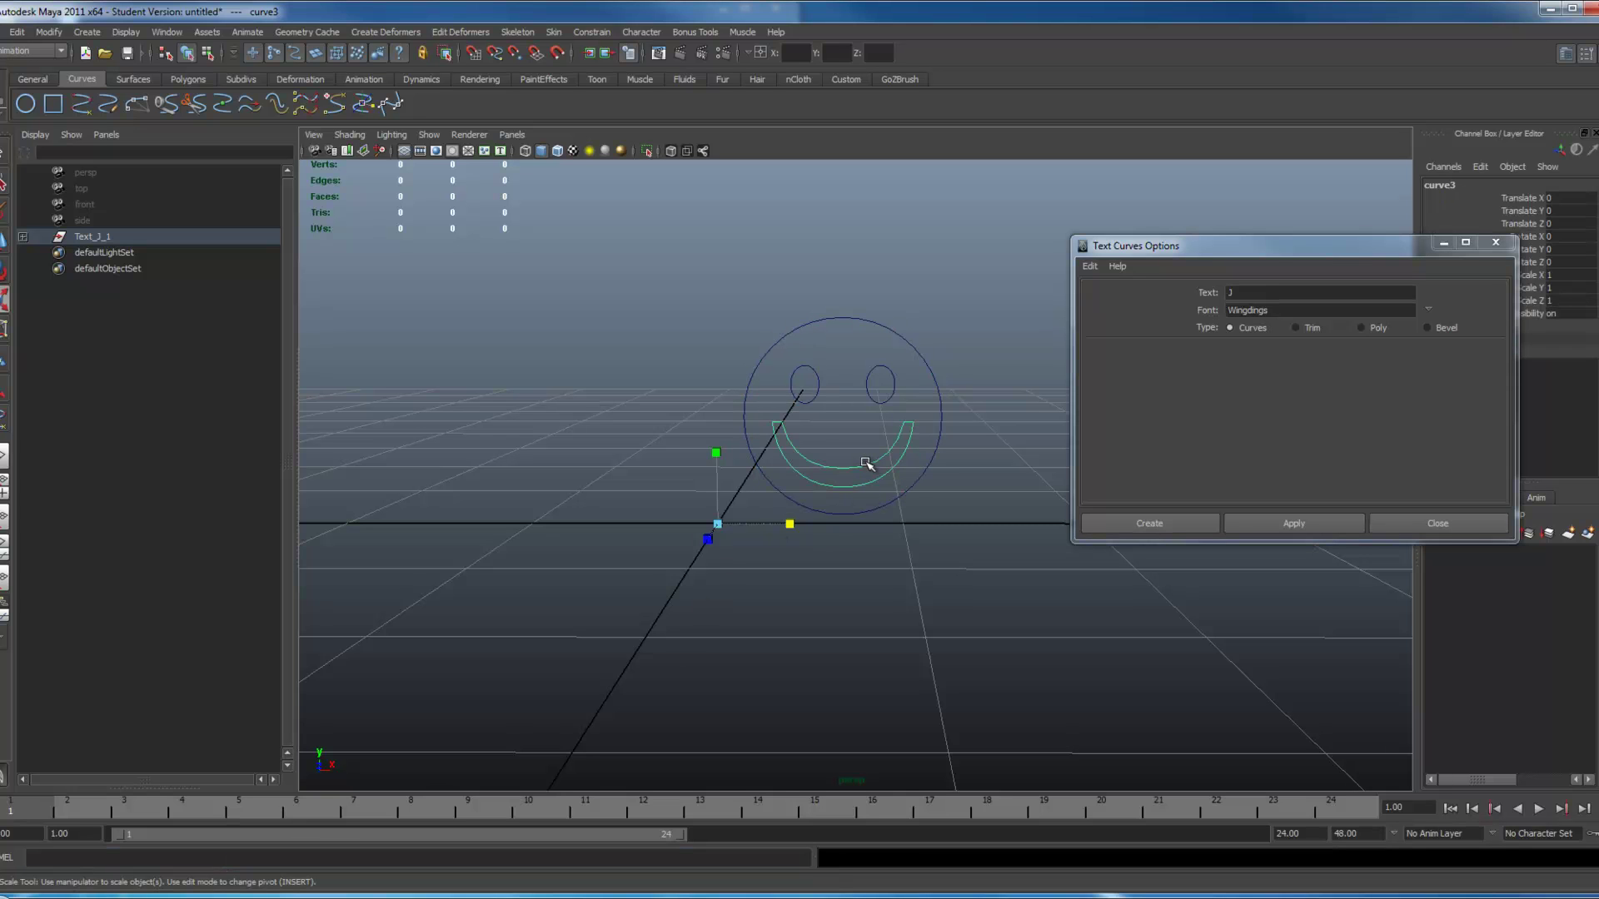
key(Down)
click(858, 512)
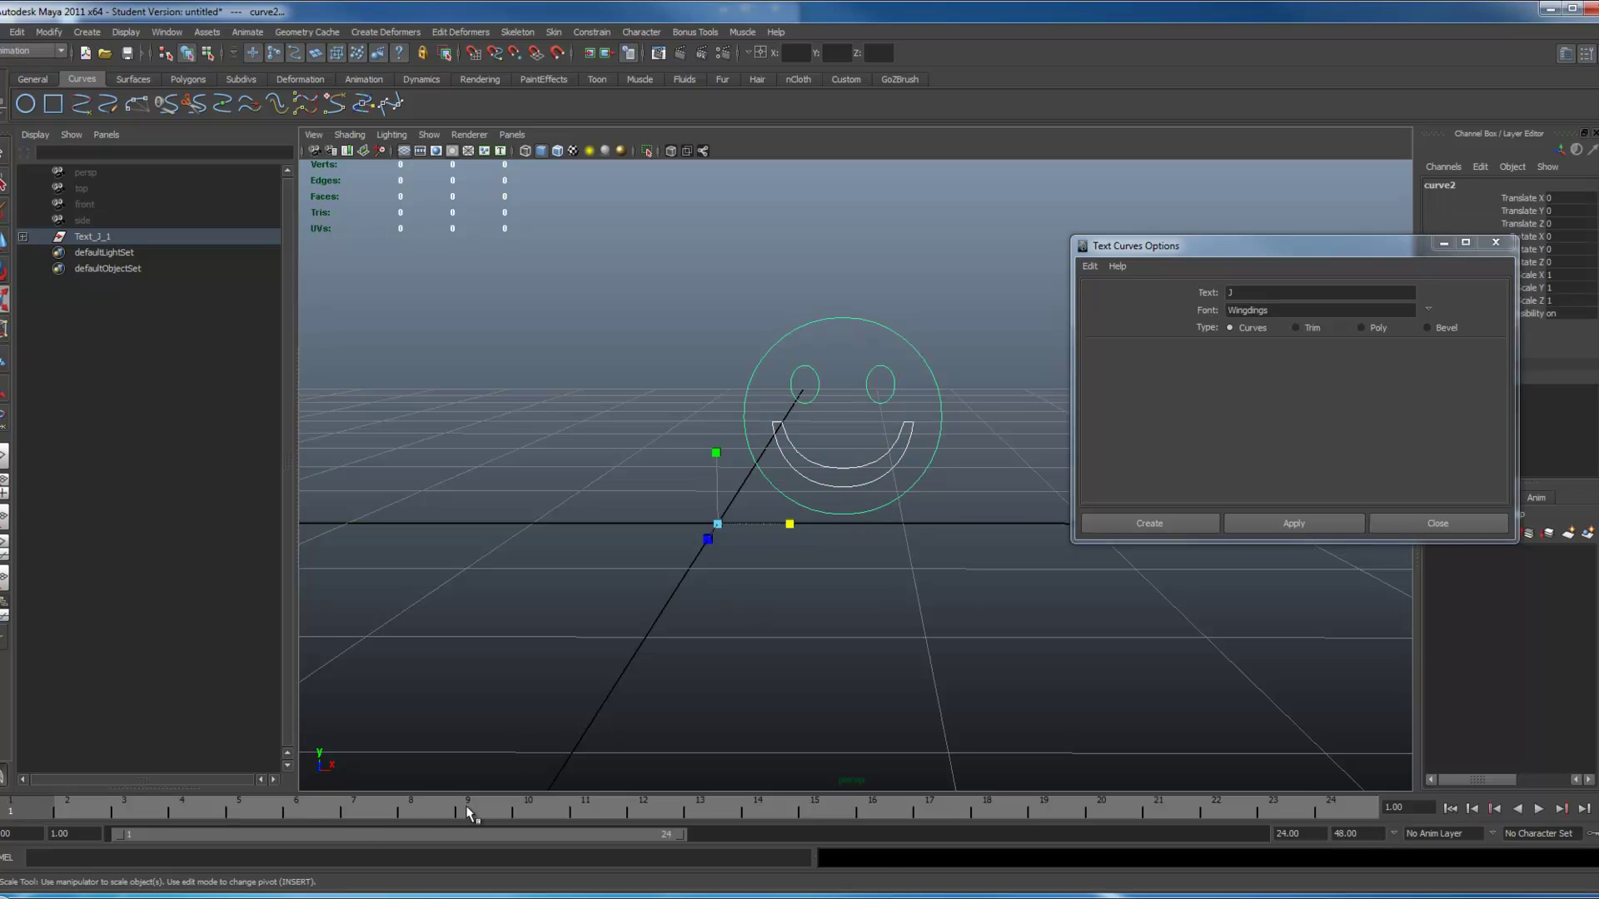
click(365, 862)
key(Return)
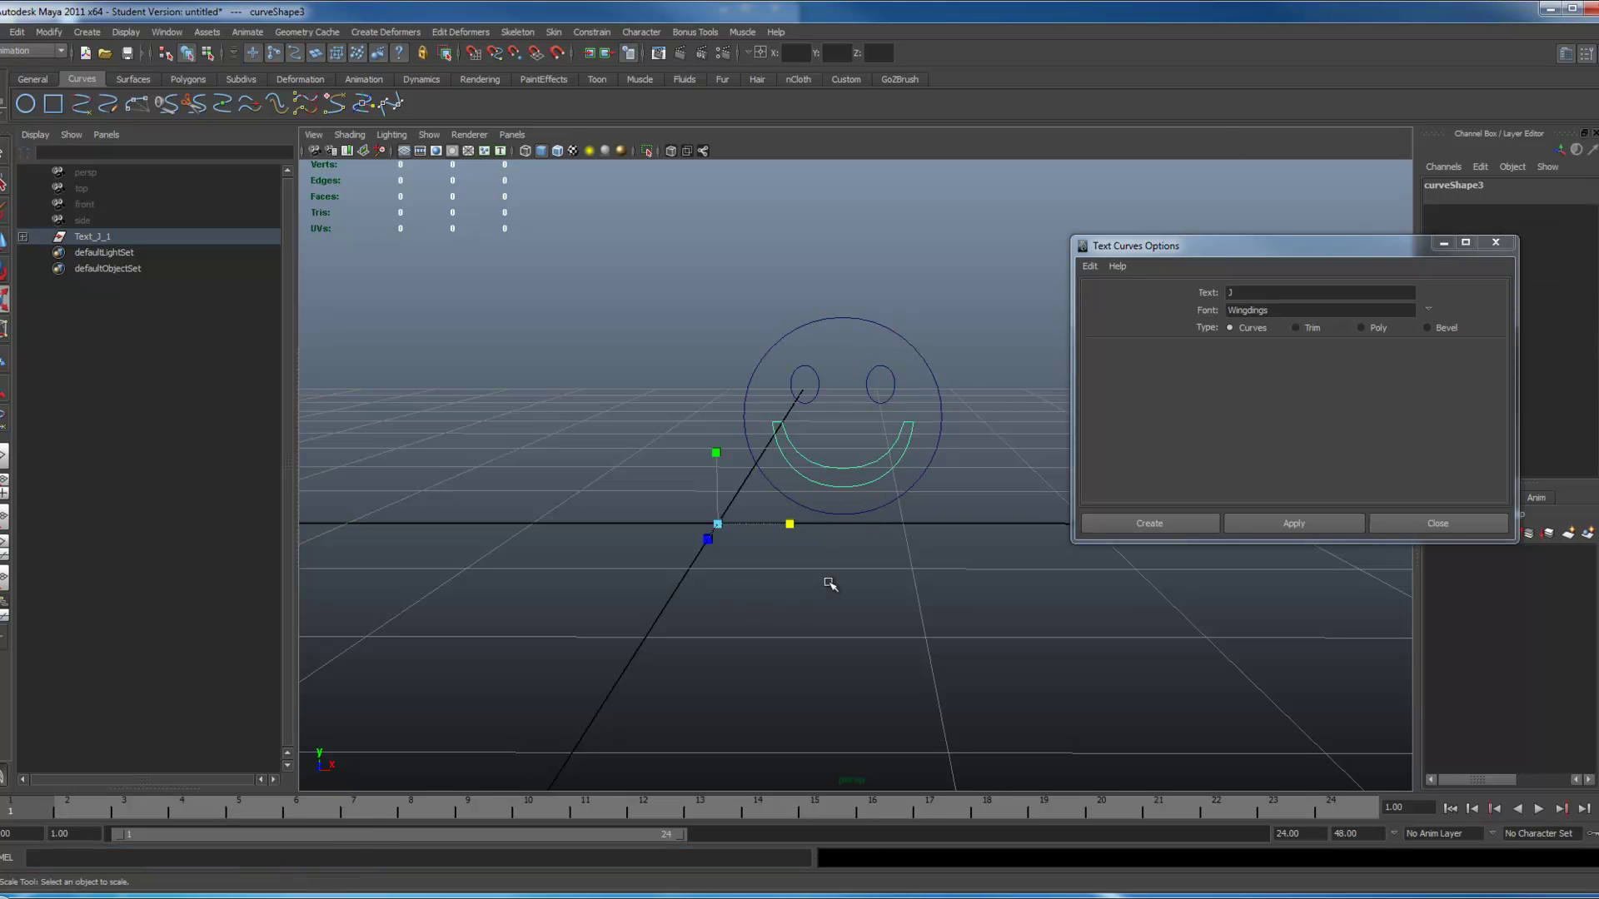
Select the combined smiley controller and orbit around it
click(832, 557)
click(845, 514)
alt+drag(861, 468, 590, 358)
click(49, 31)
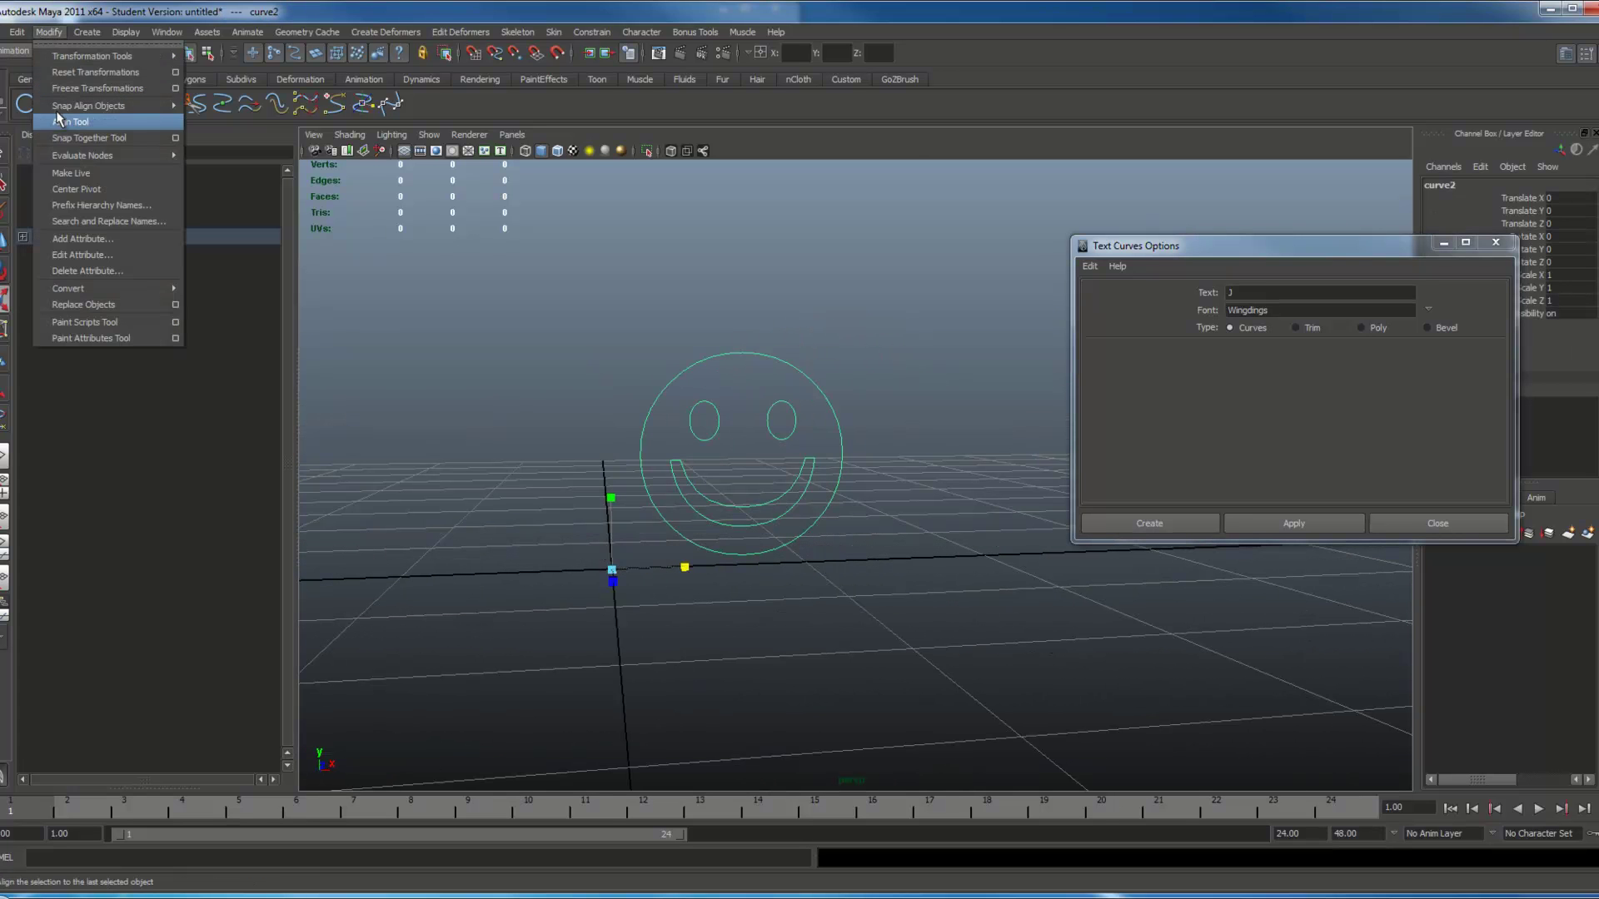
Centre the smiley's pivot and preview other Wingdings symbols in Character Map
click(78, 188)
alt+drag(450, 481, 623, 453)
click(1000, 897)
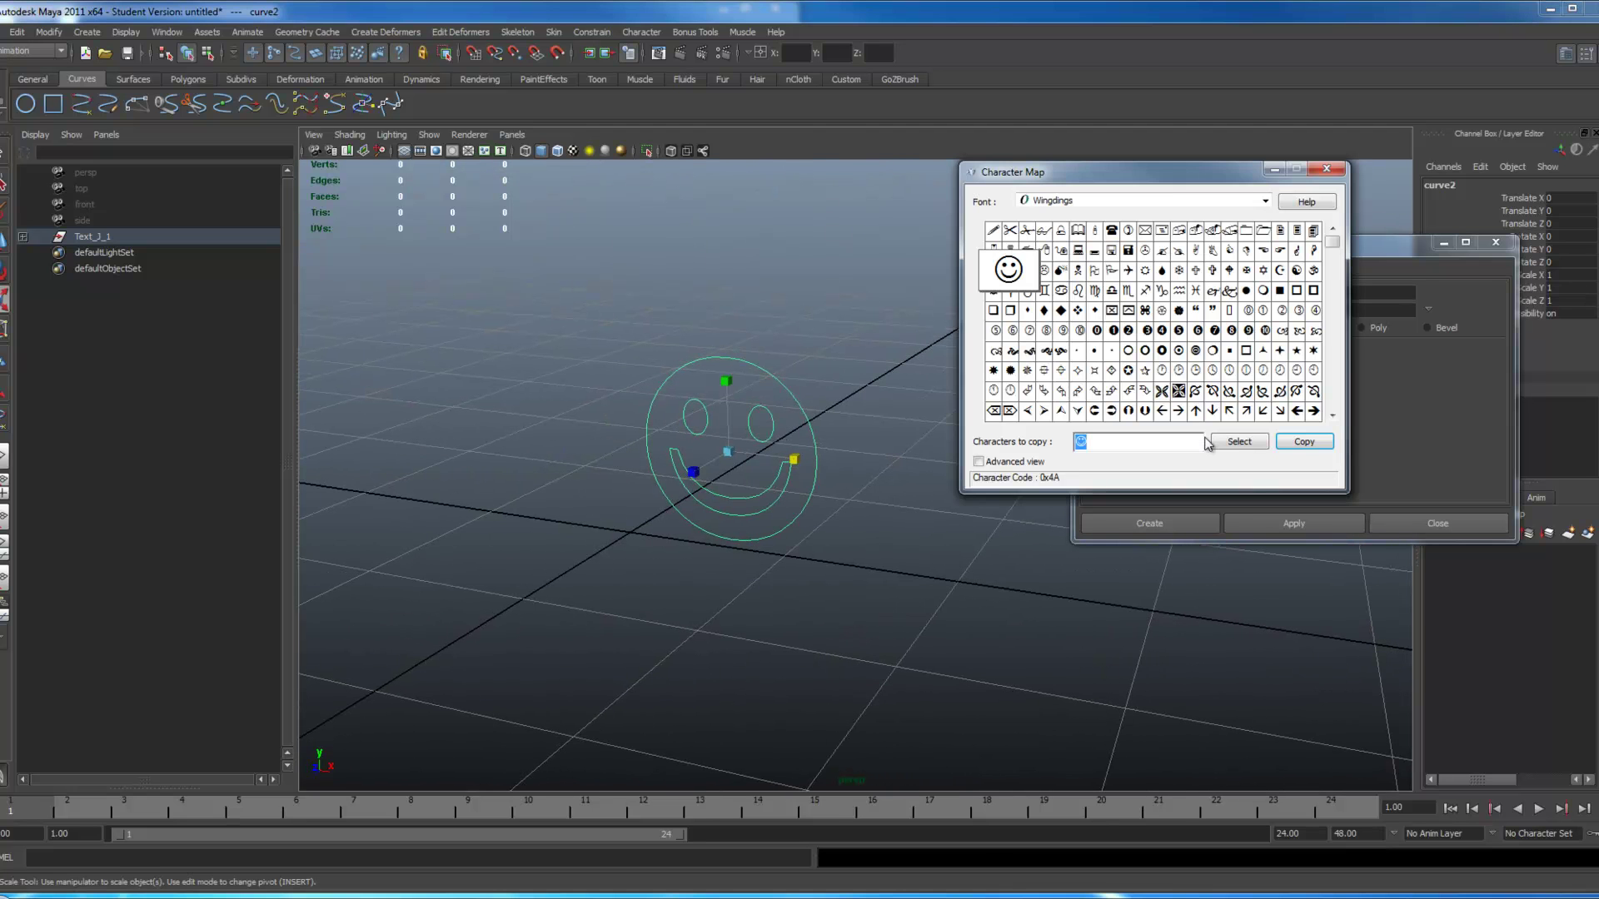
click(1111, 271)
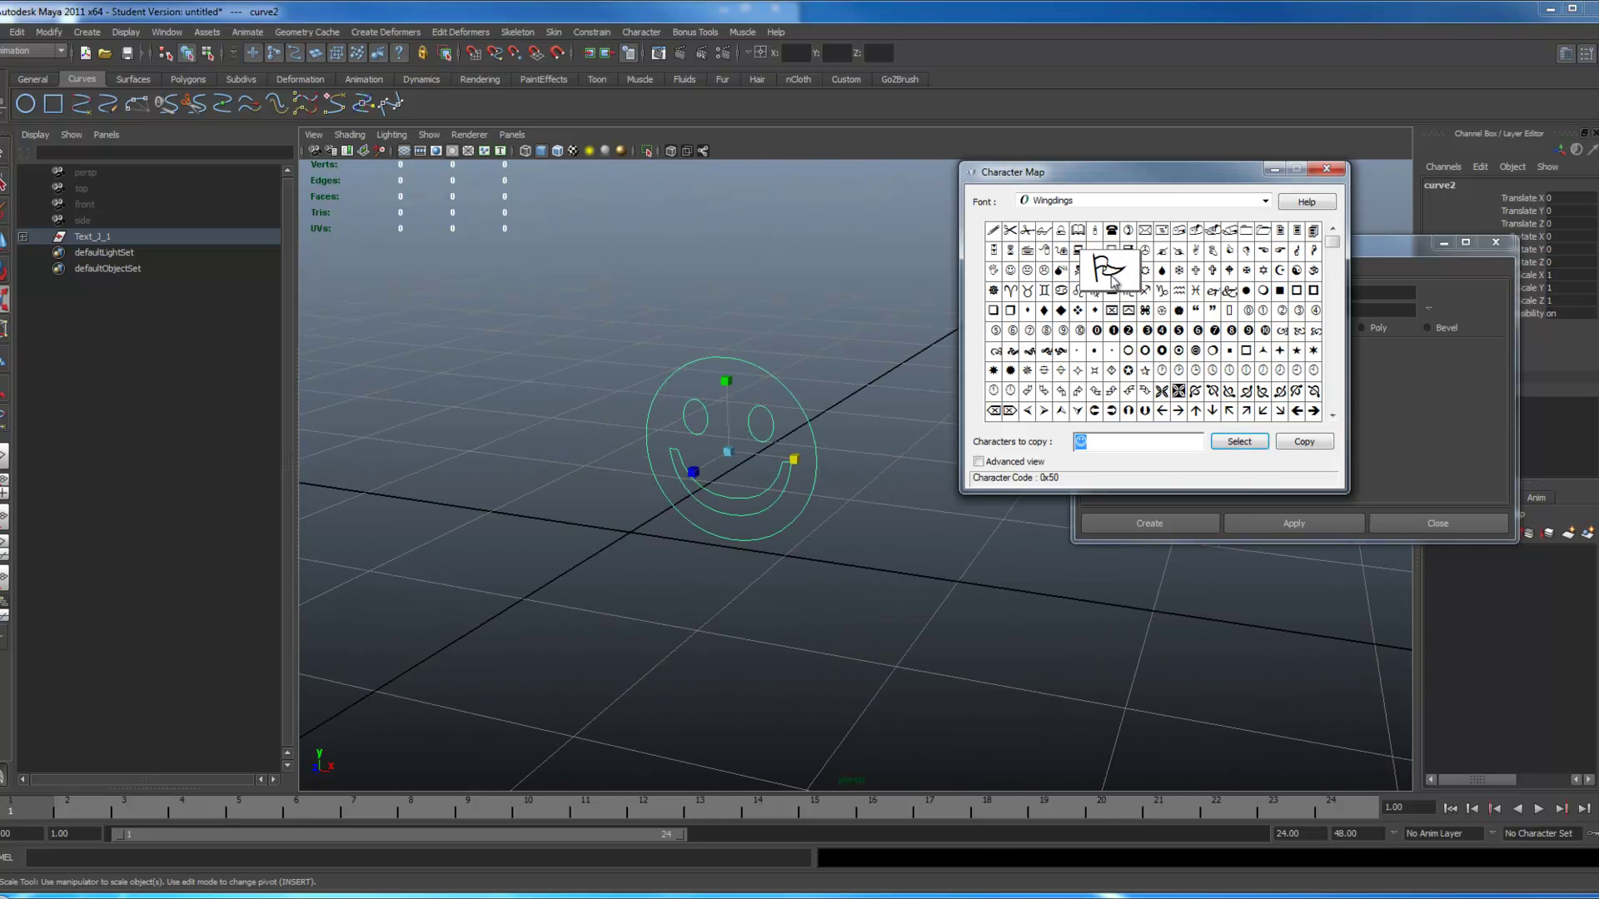
click(996, 273)
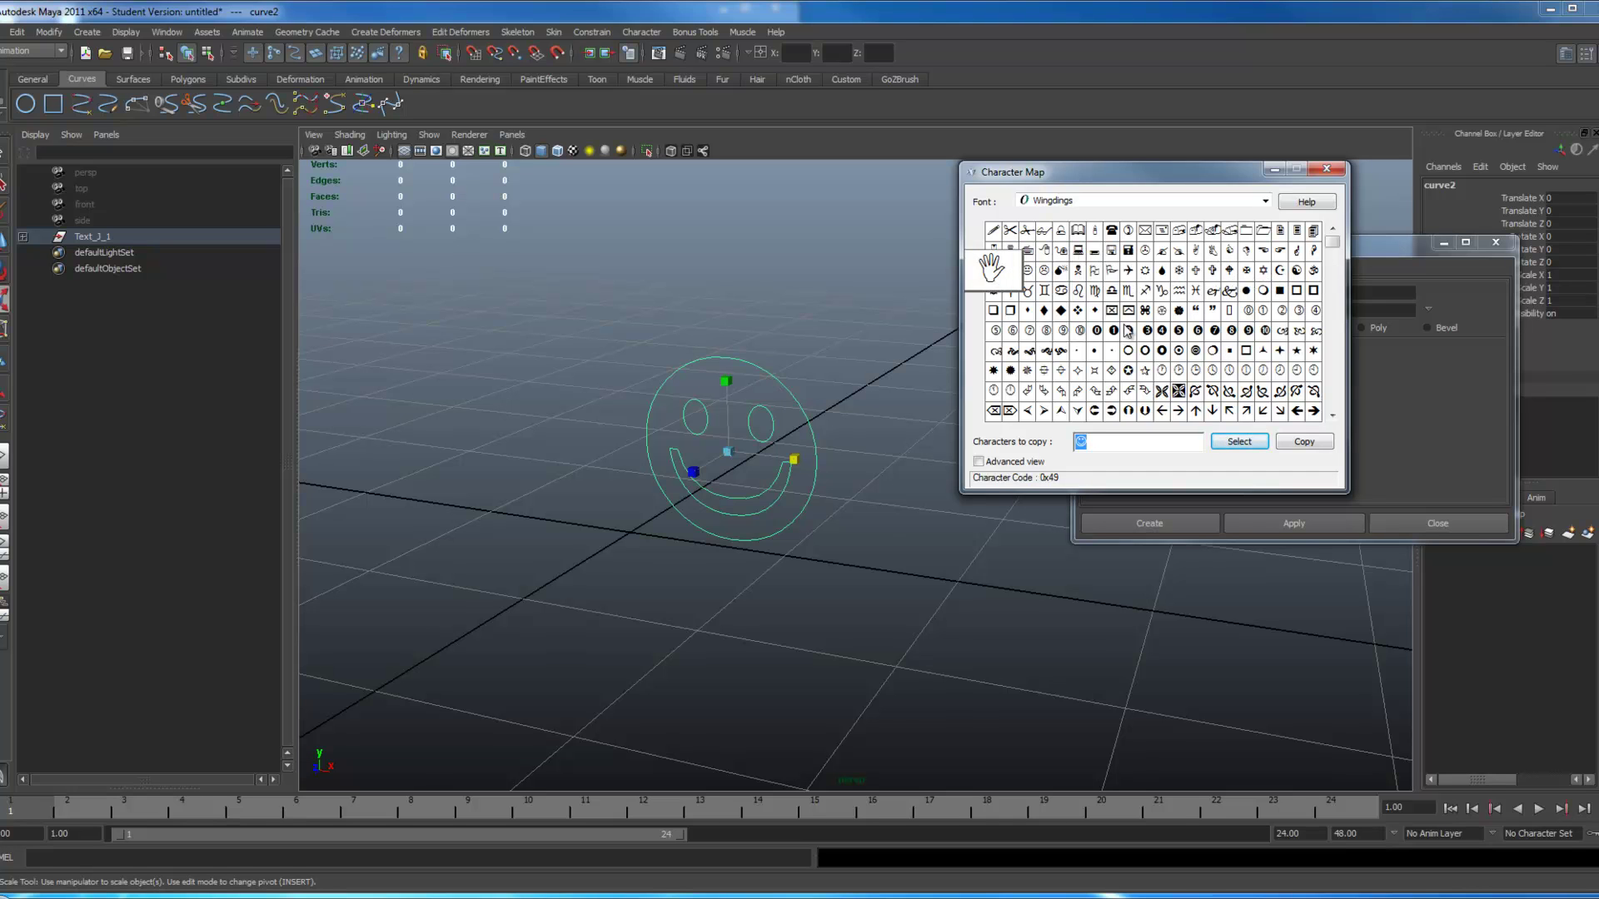
drag(1104, 331, 1274, 408)
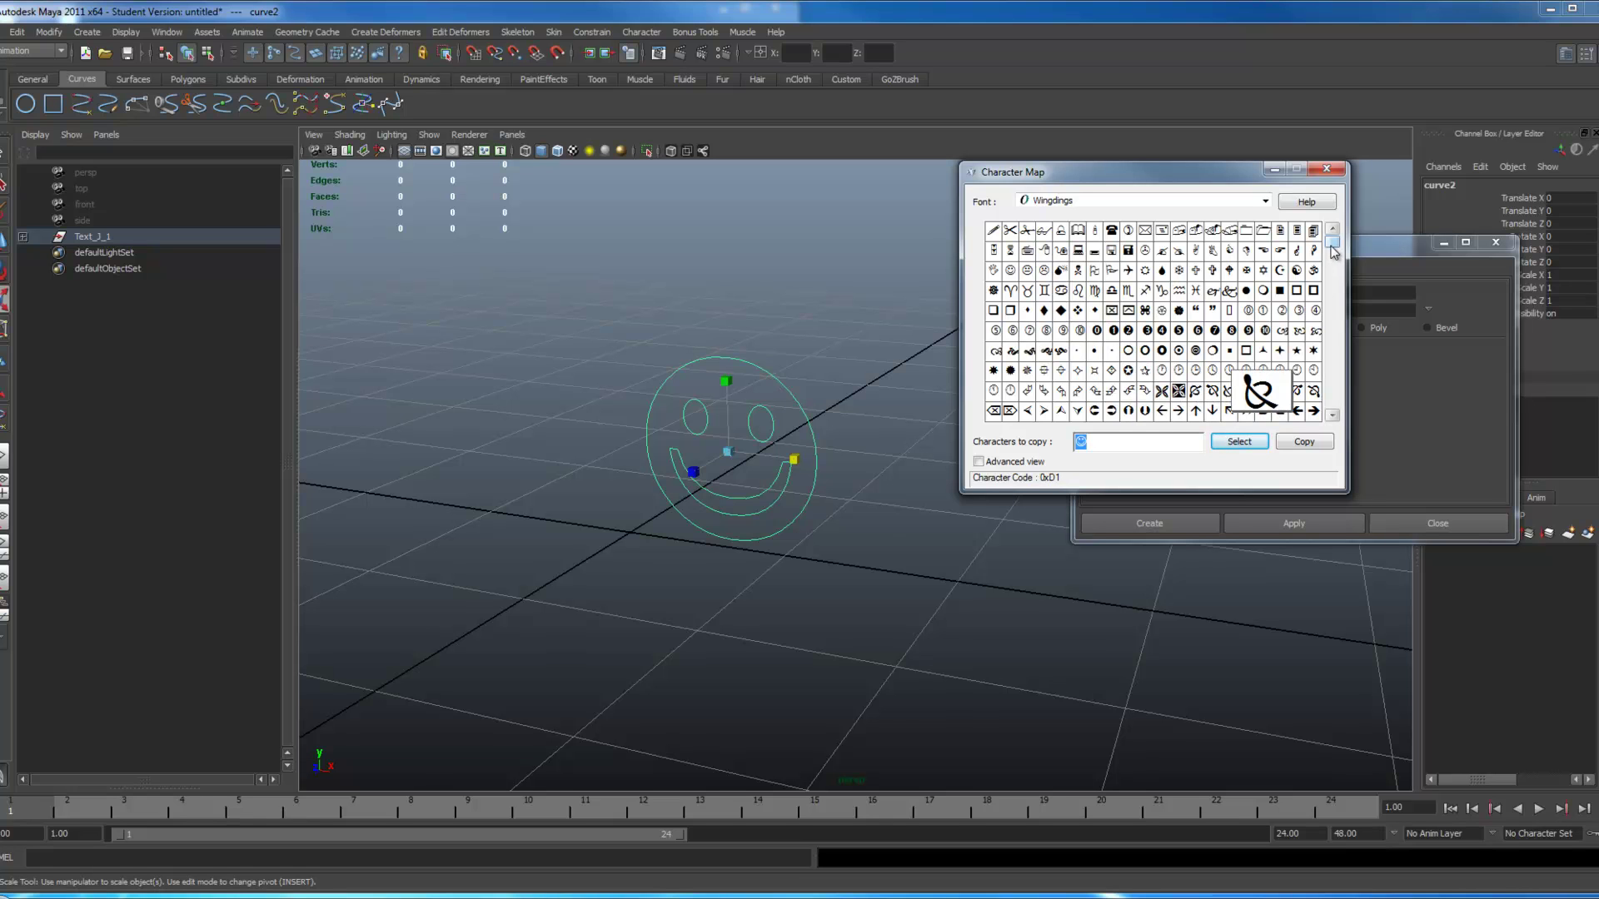
mouse_move(1332, 242)
mouse_down()
mouse_move(1334, 363)
mouse_move(1335, 223)
mouse_up()
Close Character Map and Text Curves Options, then delete all the smiley curves
click(1326, 169)
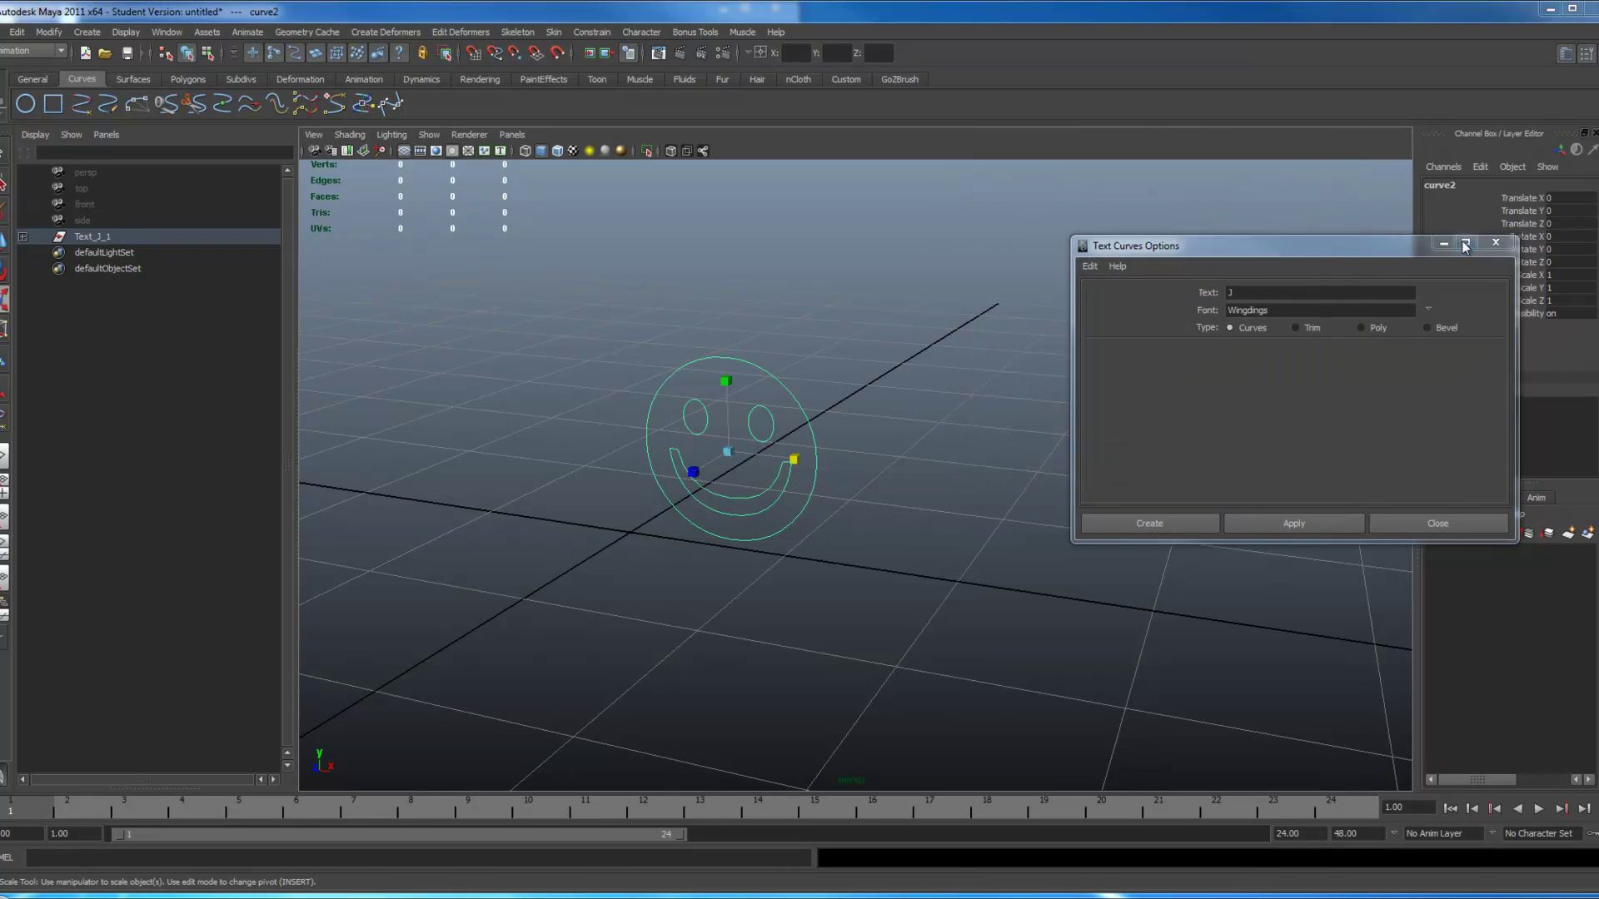
click(1496, 242)
drag(897, 312, 577, 569)
key(Delete)
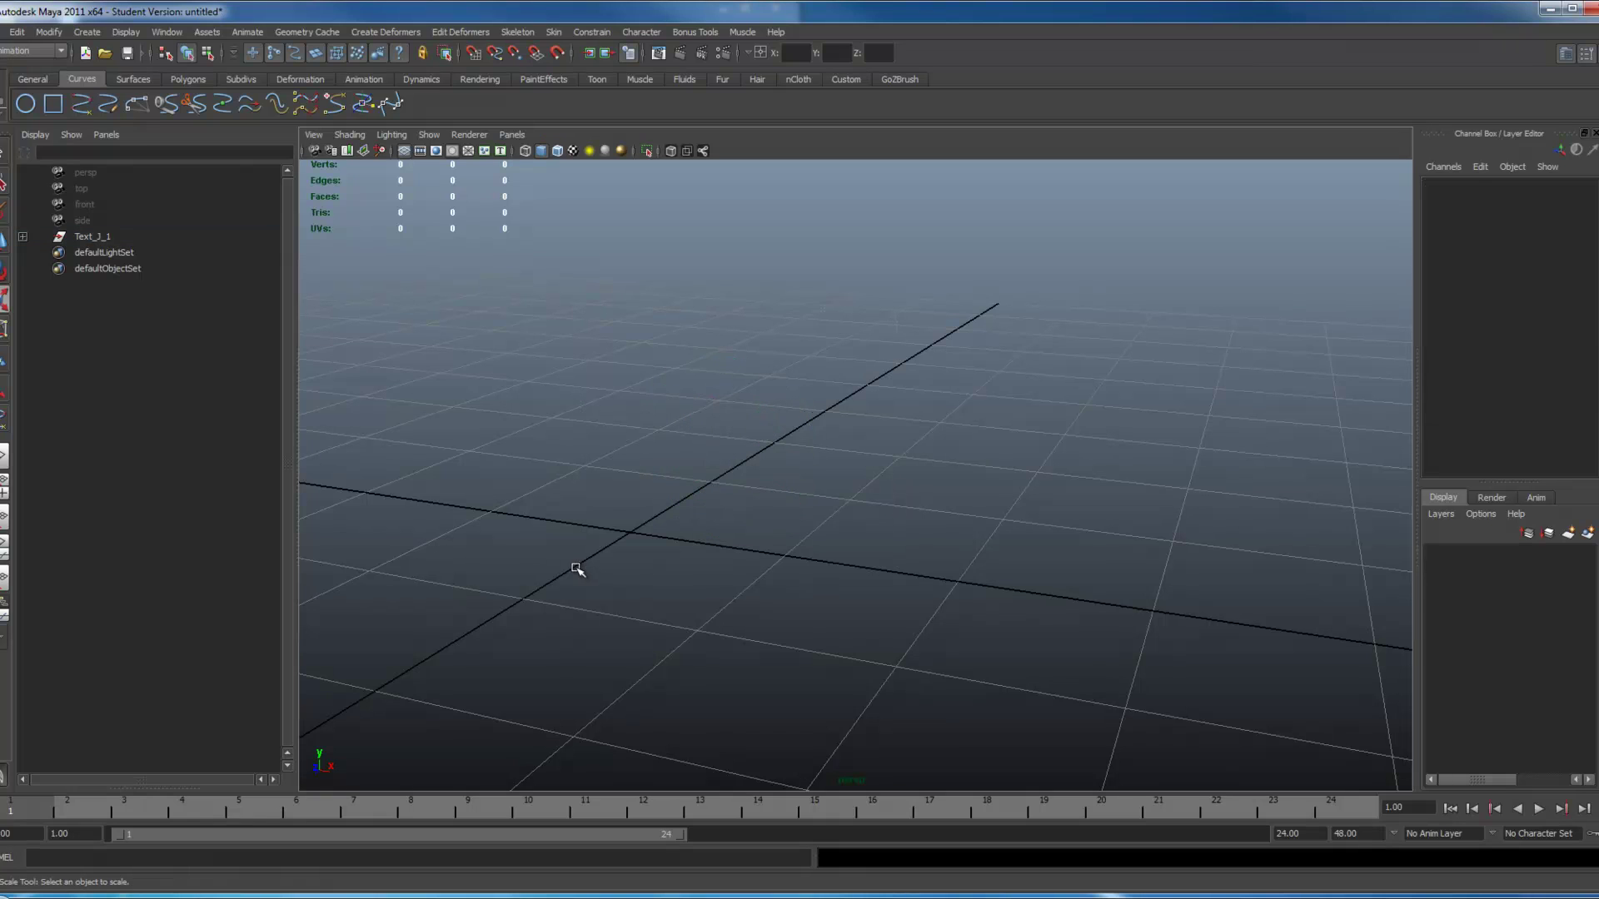
Create a NURBS sphere from the Surfaces shelf and centre it in the view
click(148, 78)
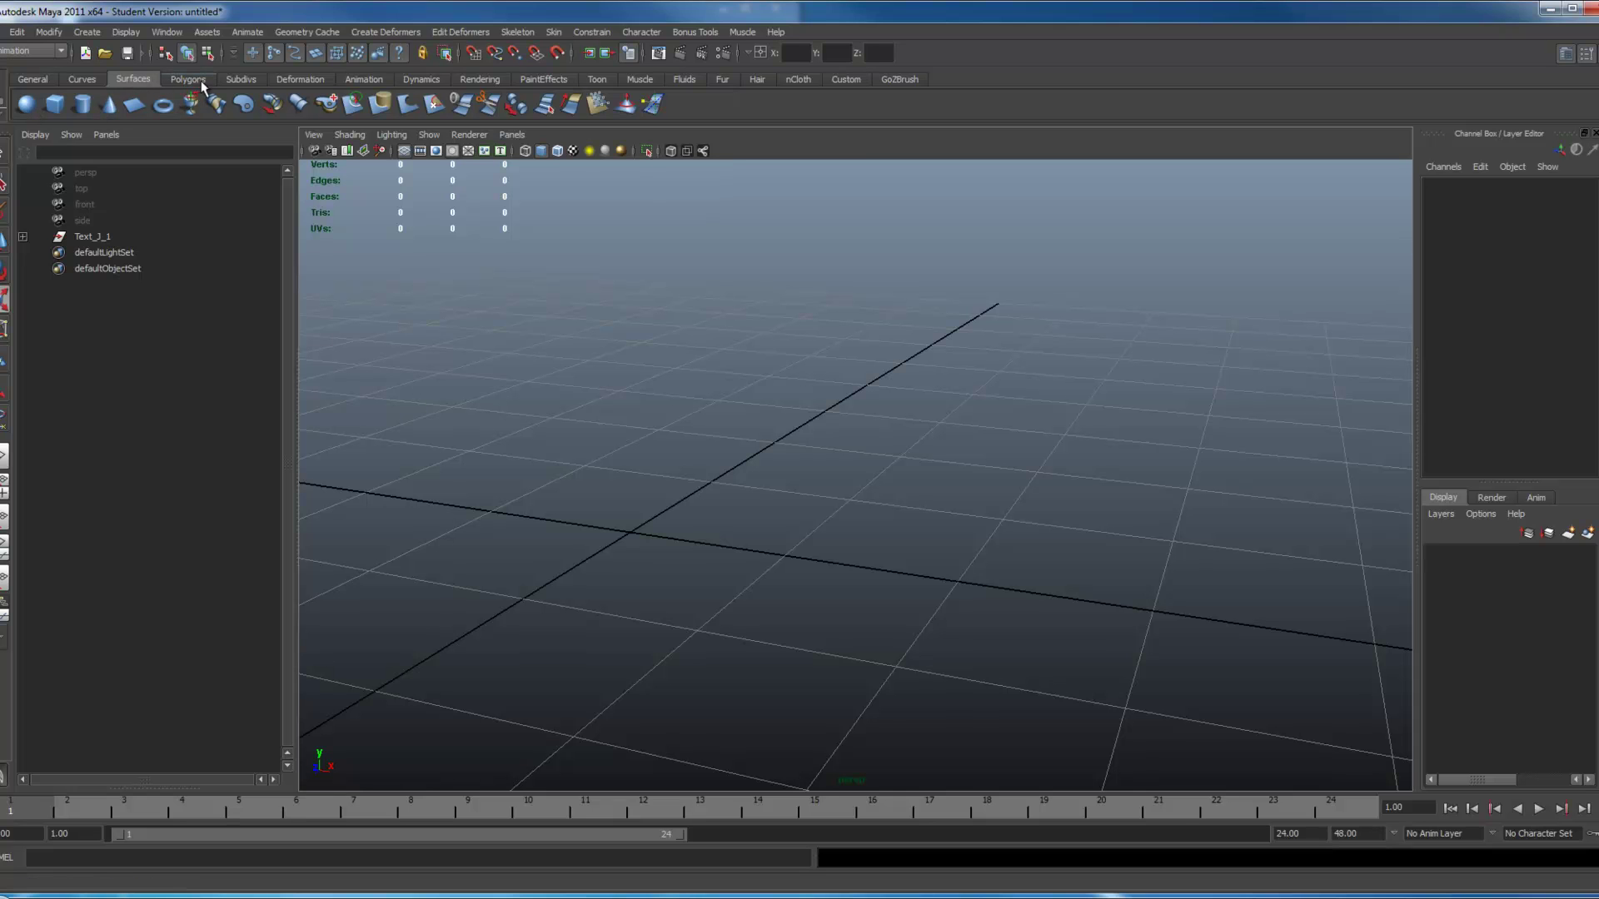
click(27, 105)
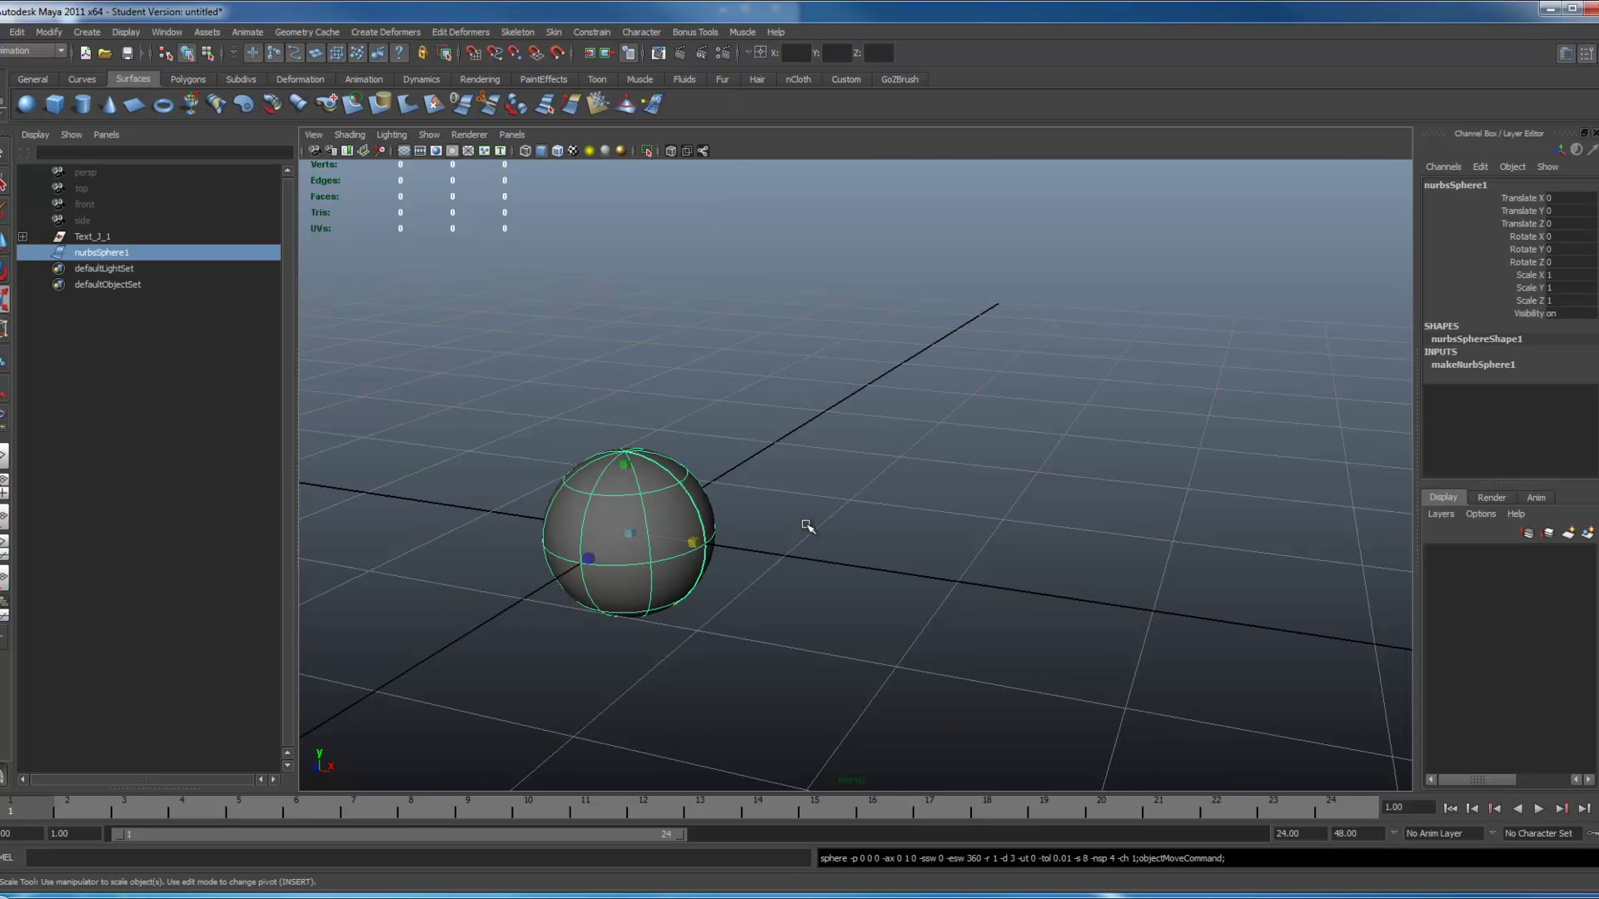
alt+middle_drag(785, 528, 982, 454)
alt+right_drag(723, 466, 768, 469)
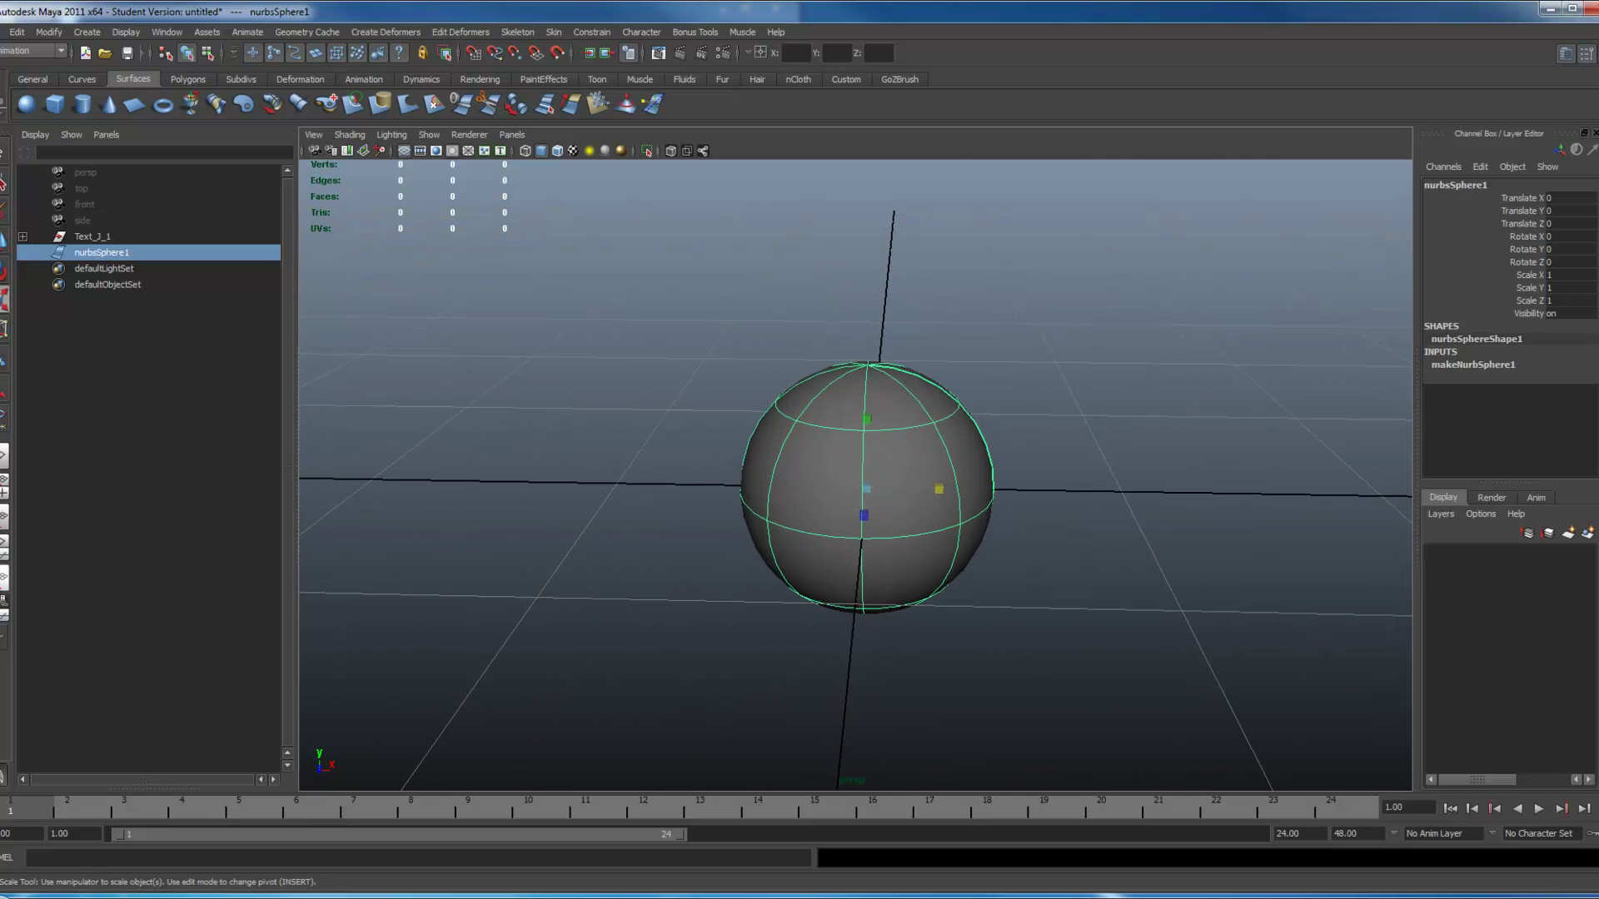
Graph the sphere's network in Hypershade and break its link to initialShadingGroup
click(3, 578)
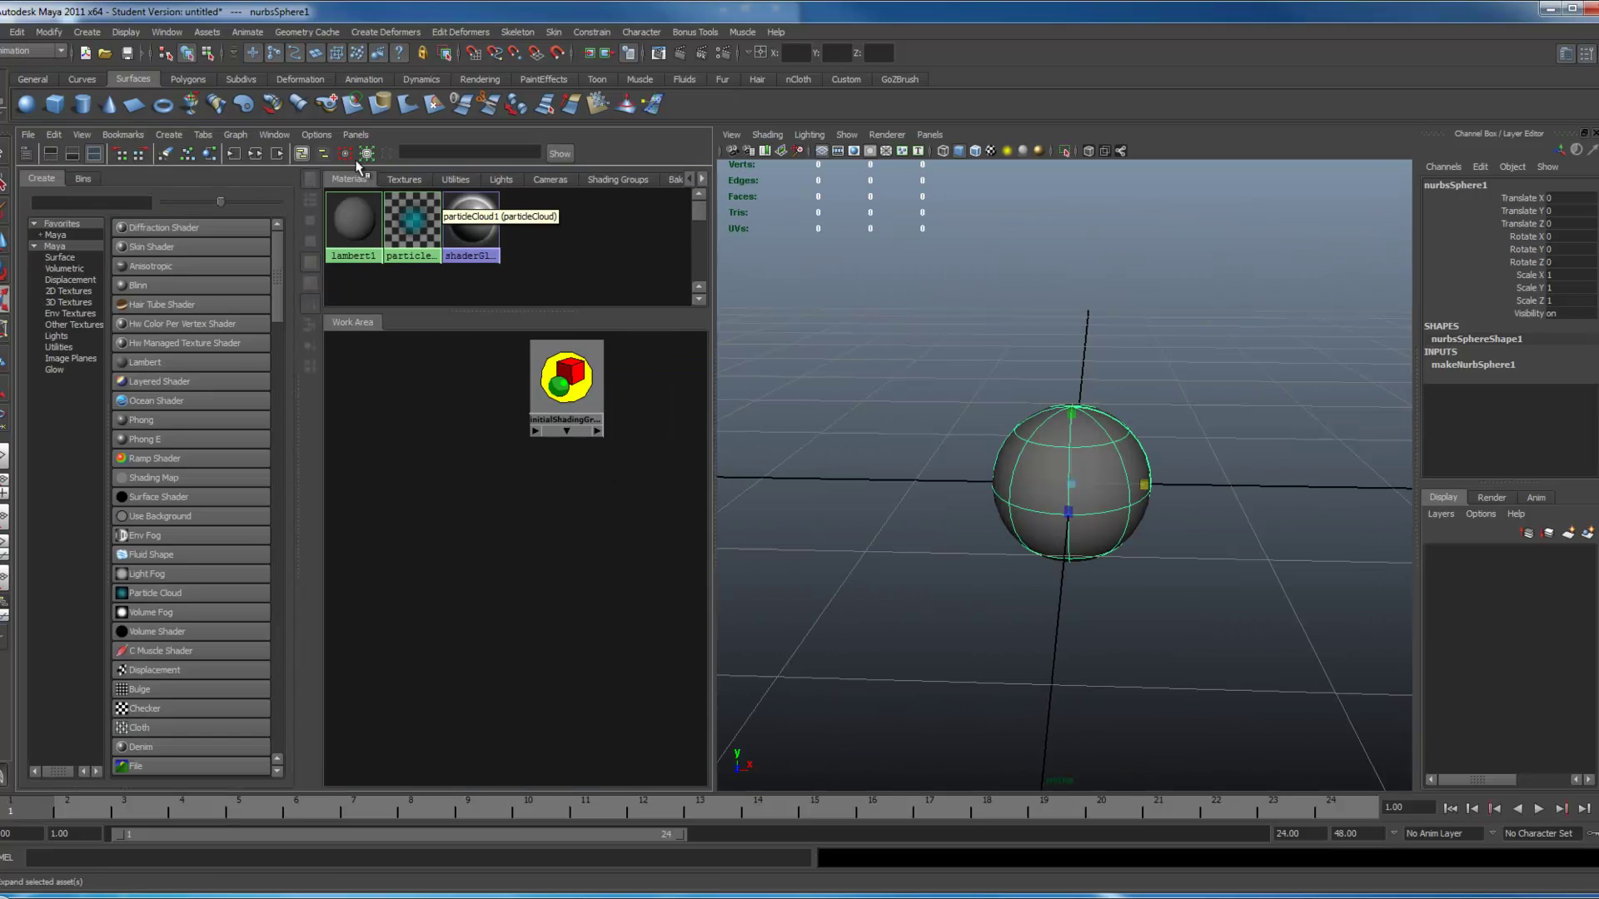
click(255, 155)
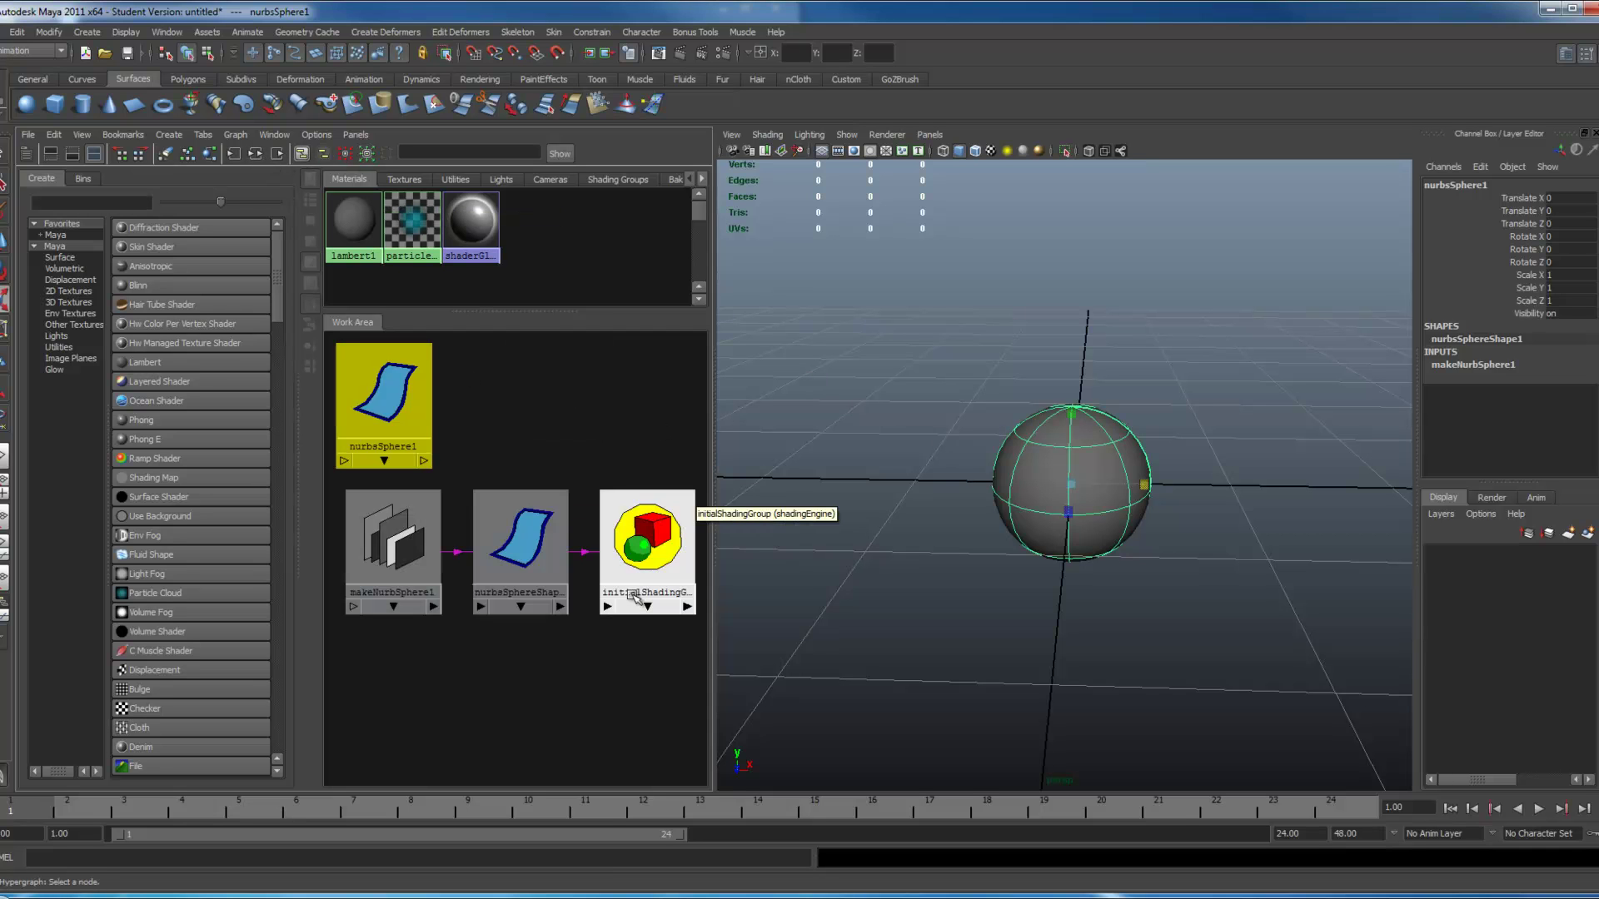
click(581, 553)
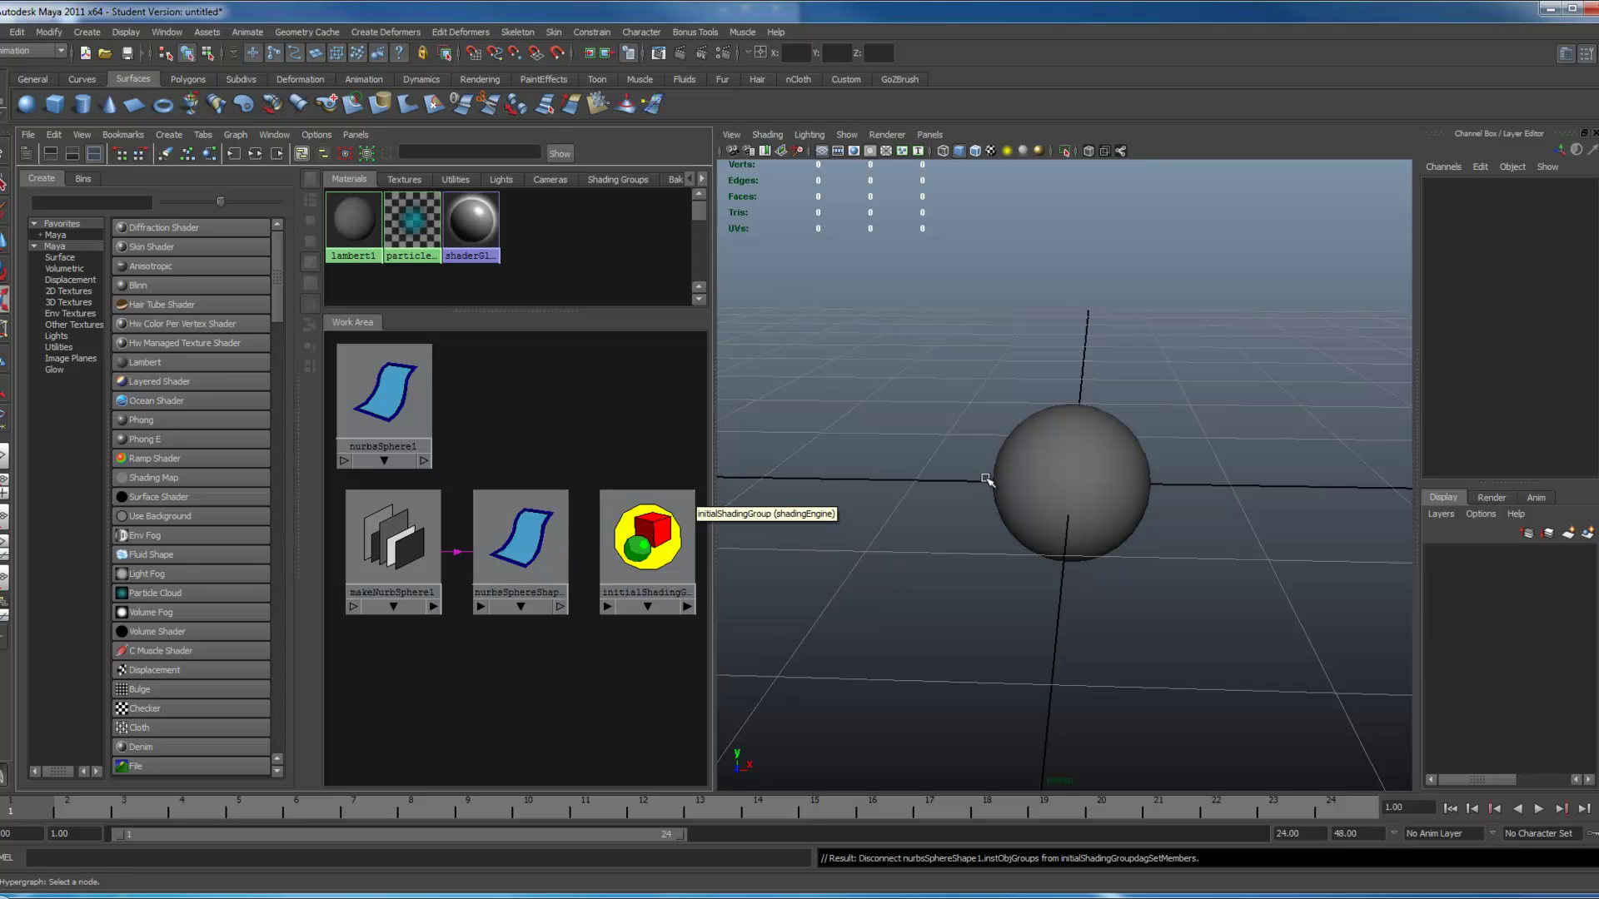
click(1024, 491)
alt+drag(1013, 595, 921, 542)
click(1004, 430)
key(space)
alt+drag(699, 536, 729, 472)
Turn on Enable Overrides under nurbsSphere1's Display > Drawing Overrides
alt+middle_drag(730, 472, 729, 466)
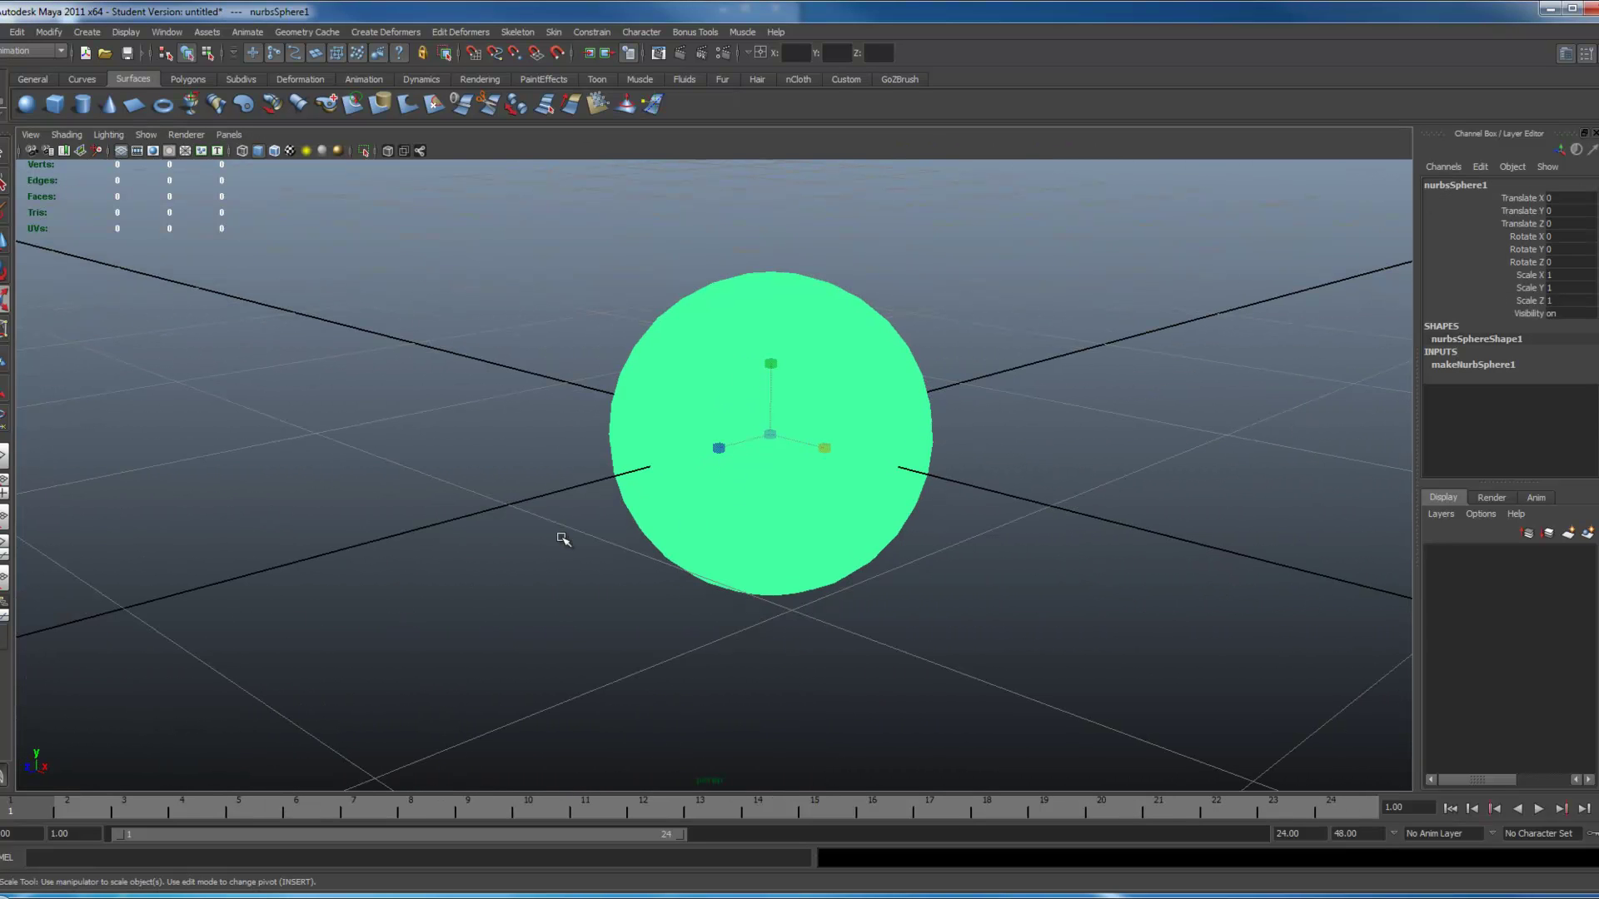
key(ctrl+a)
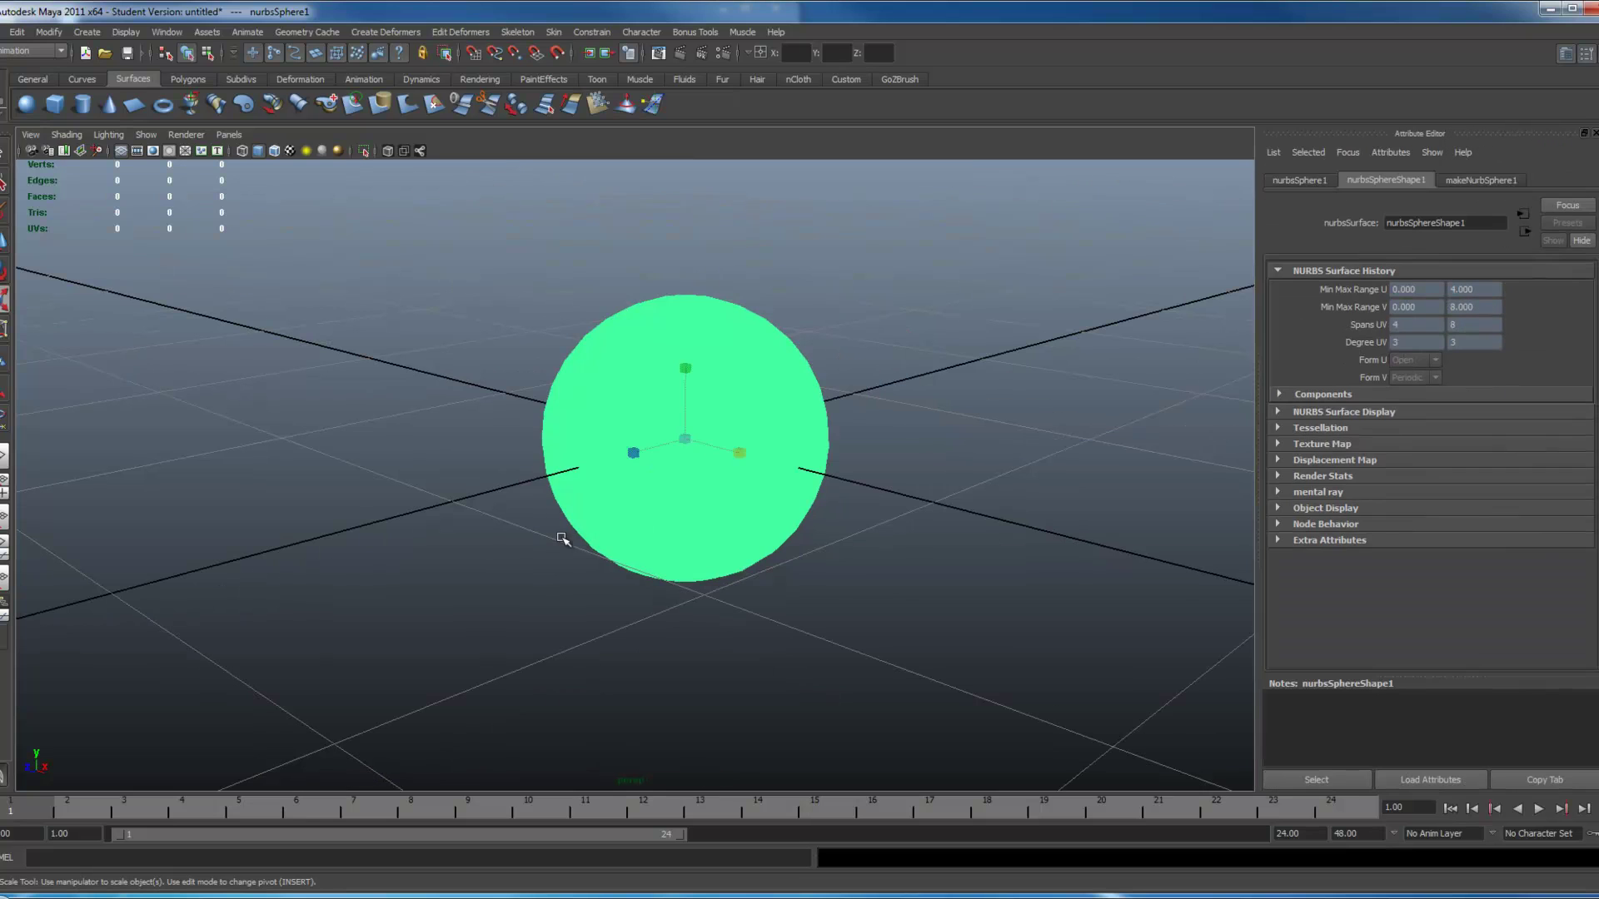
click(1322, 178)
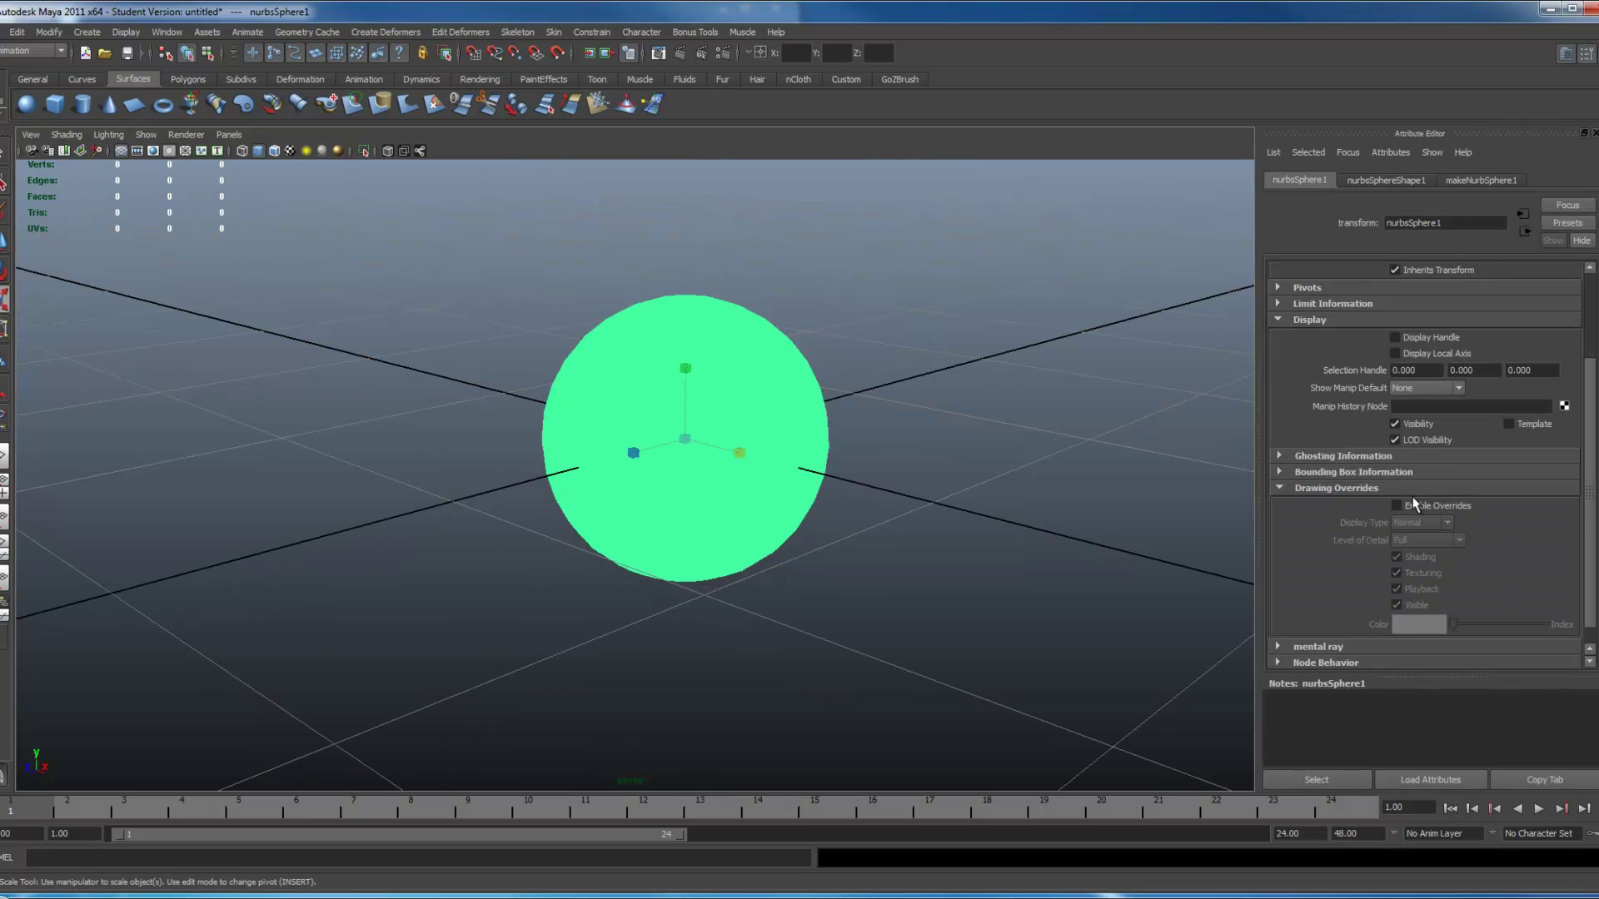
click(1309, 323)
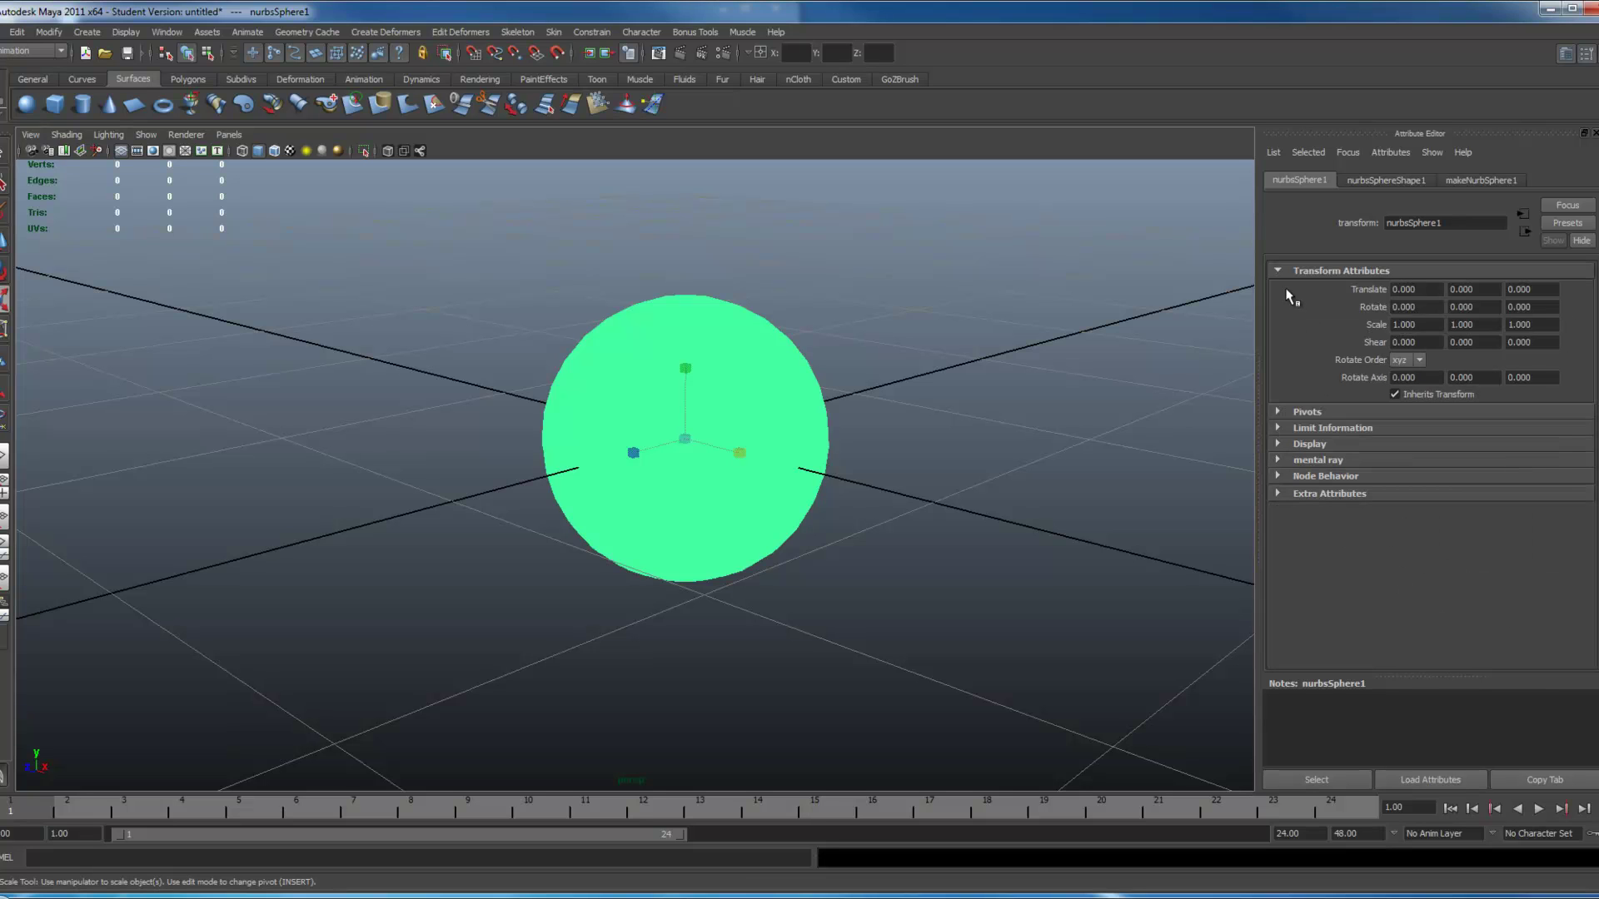
click(1281, 446)
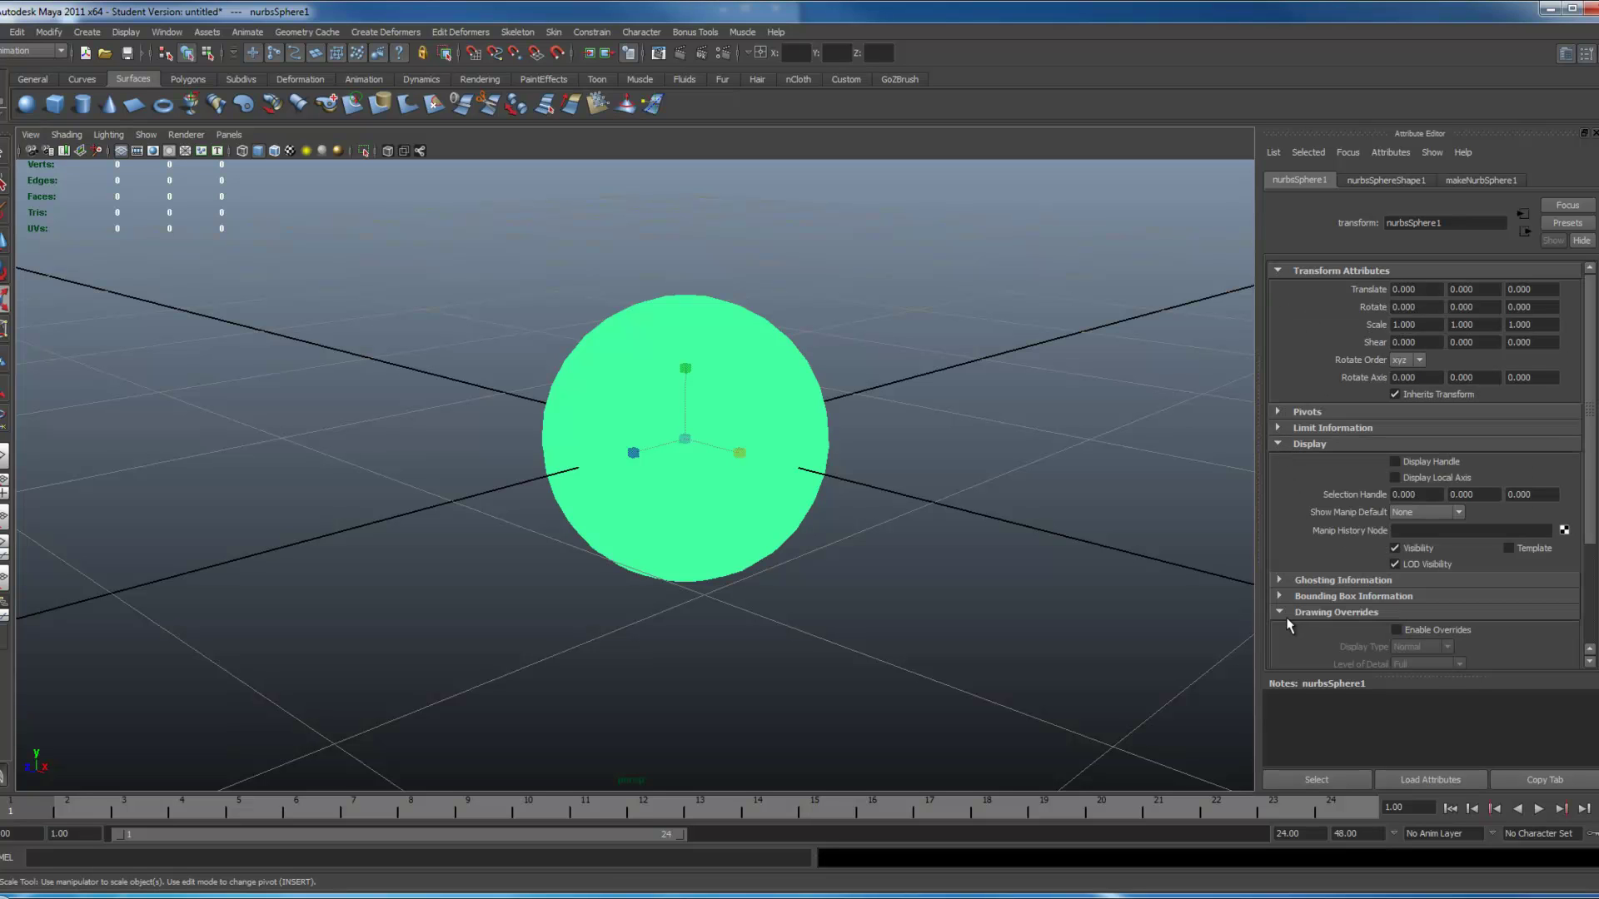
scroll(1580, 474, down, 3)
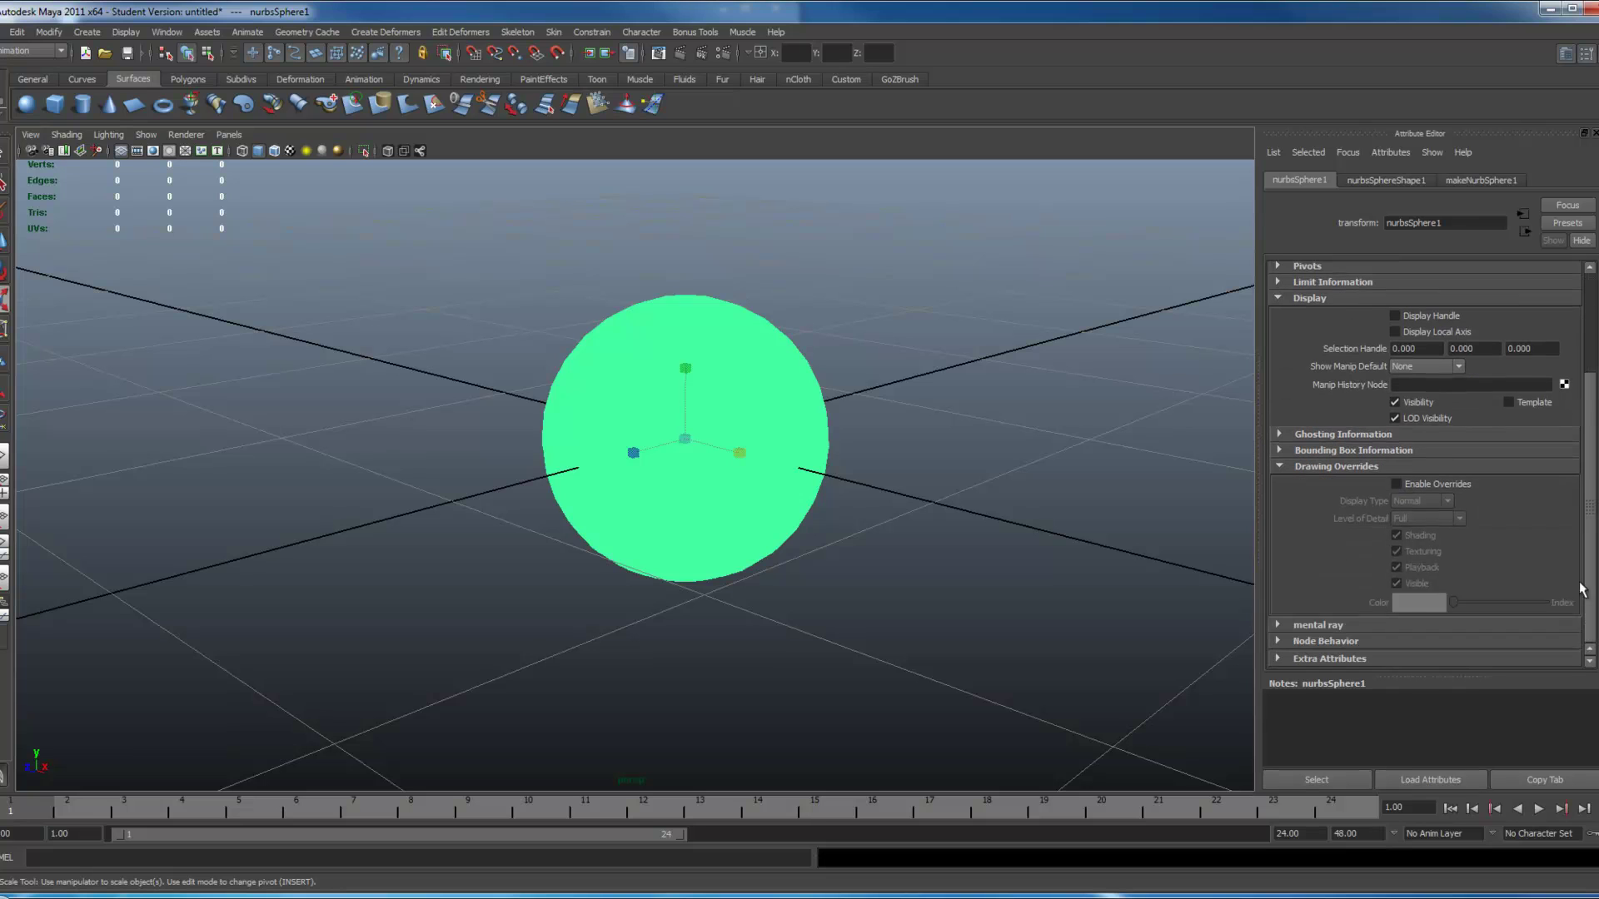
click(1397, 485)
Set the sphere's override colour to brown and check it in the viewport
drag(1453, 611, 1494, 613)
click(1061, 425)
alt+drag(1061, 425, 717, 382)
click(712, 379)
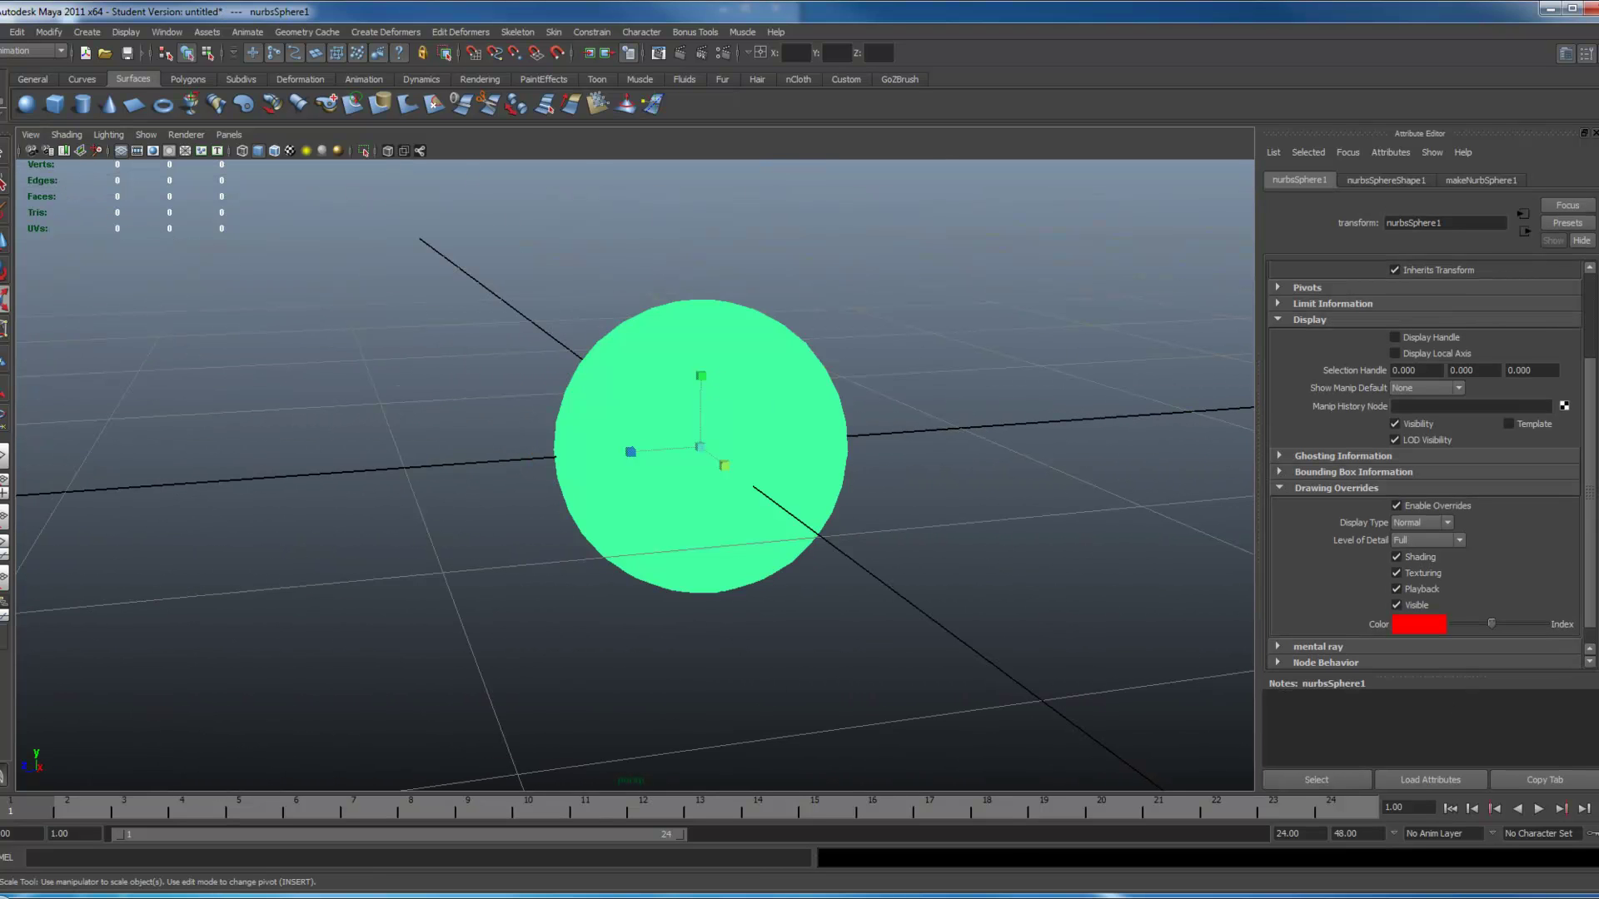
mouse_move(1492, 624)
mouse_down()
mouse_move(1512, 623)
mouse_move(1485, 625)
mouse_up()
click(962, 477)
alt+drag(962, 477, 895, 492)
alt+middle_drag(891, 492, 886, 546)
alt+right_drag(886, 546, 945, 585)
alt+middle_drag(945, 585, 937, 568)
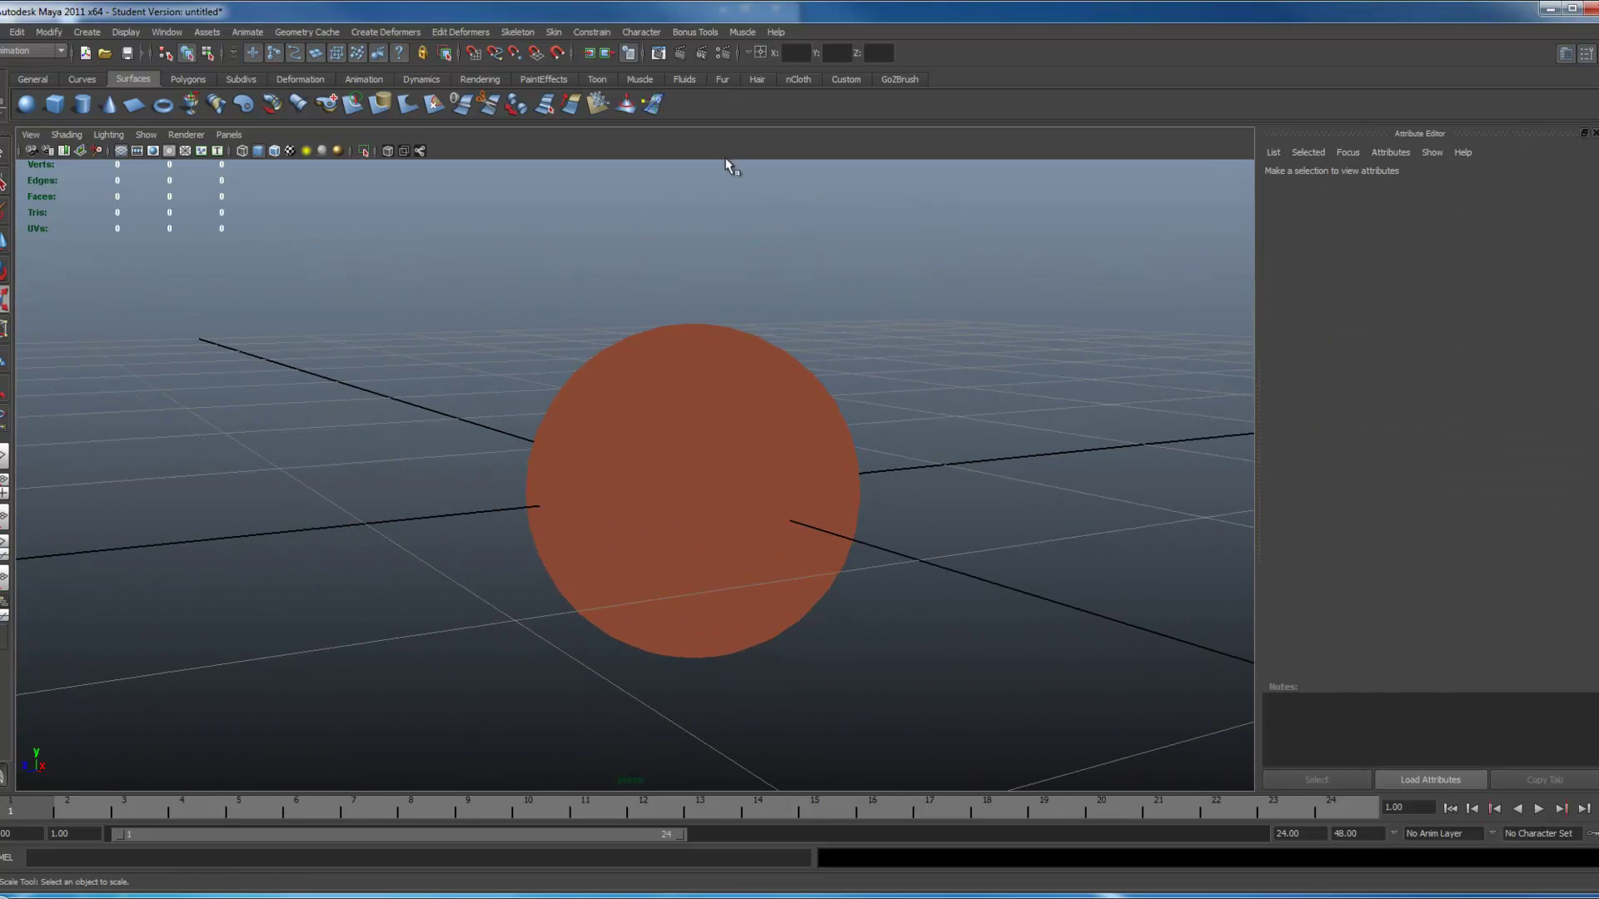
click(684, 60)
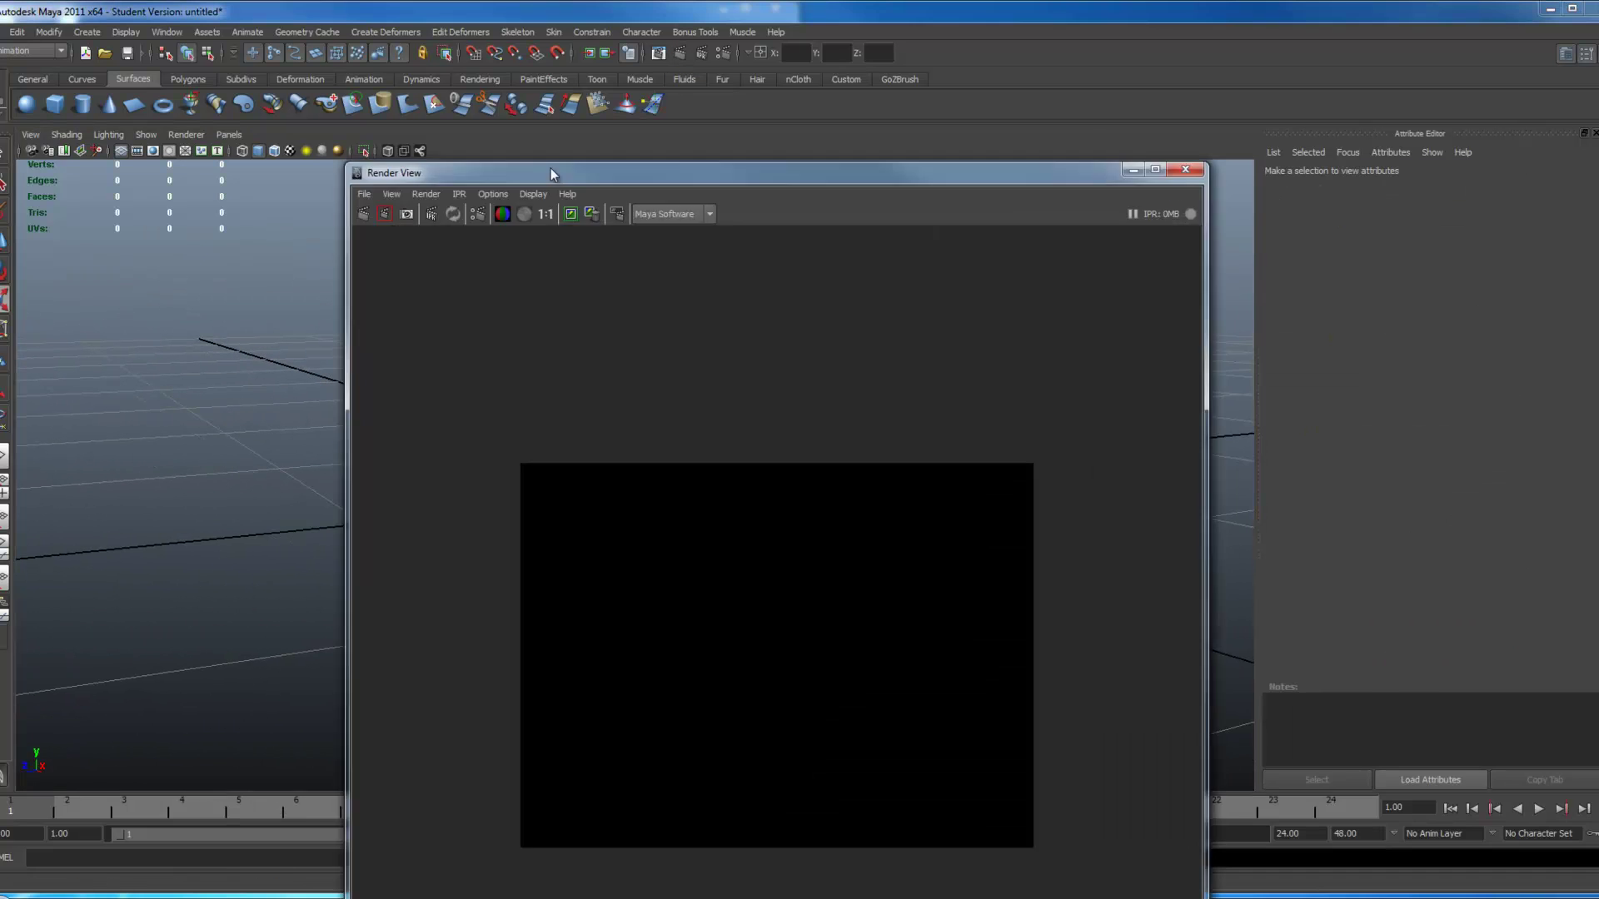
drag(577, 165, 378, 107)
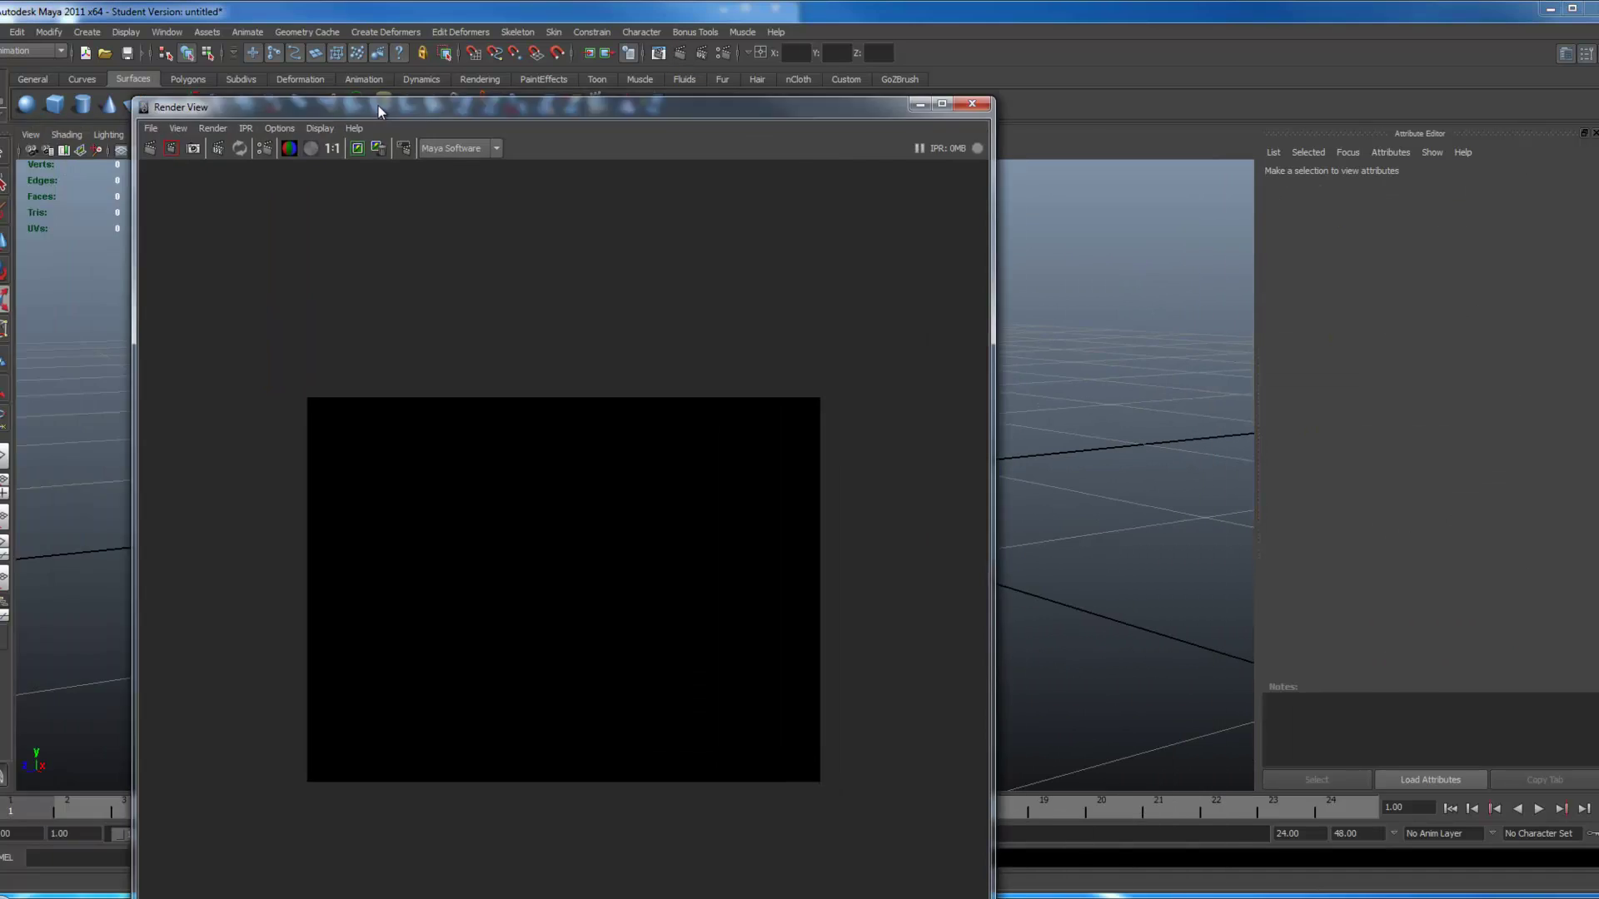
click(974, 102)
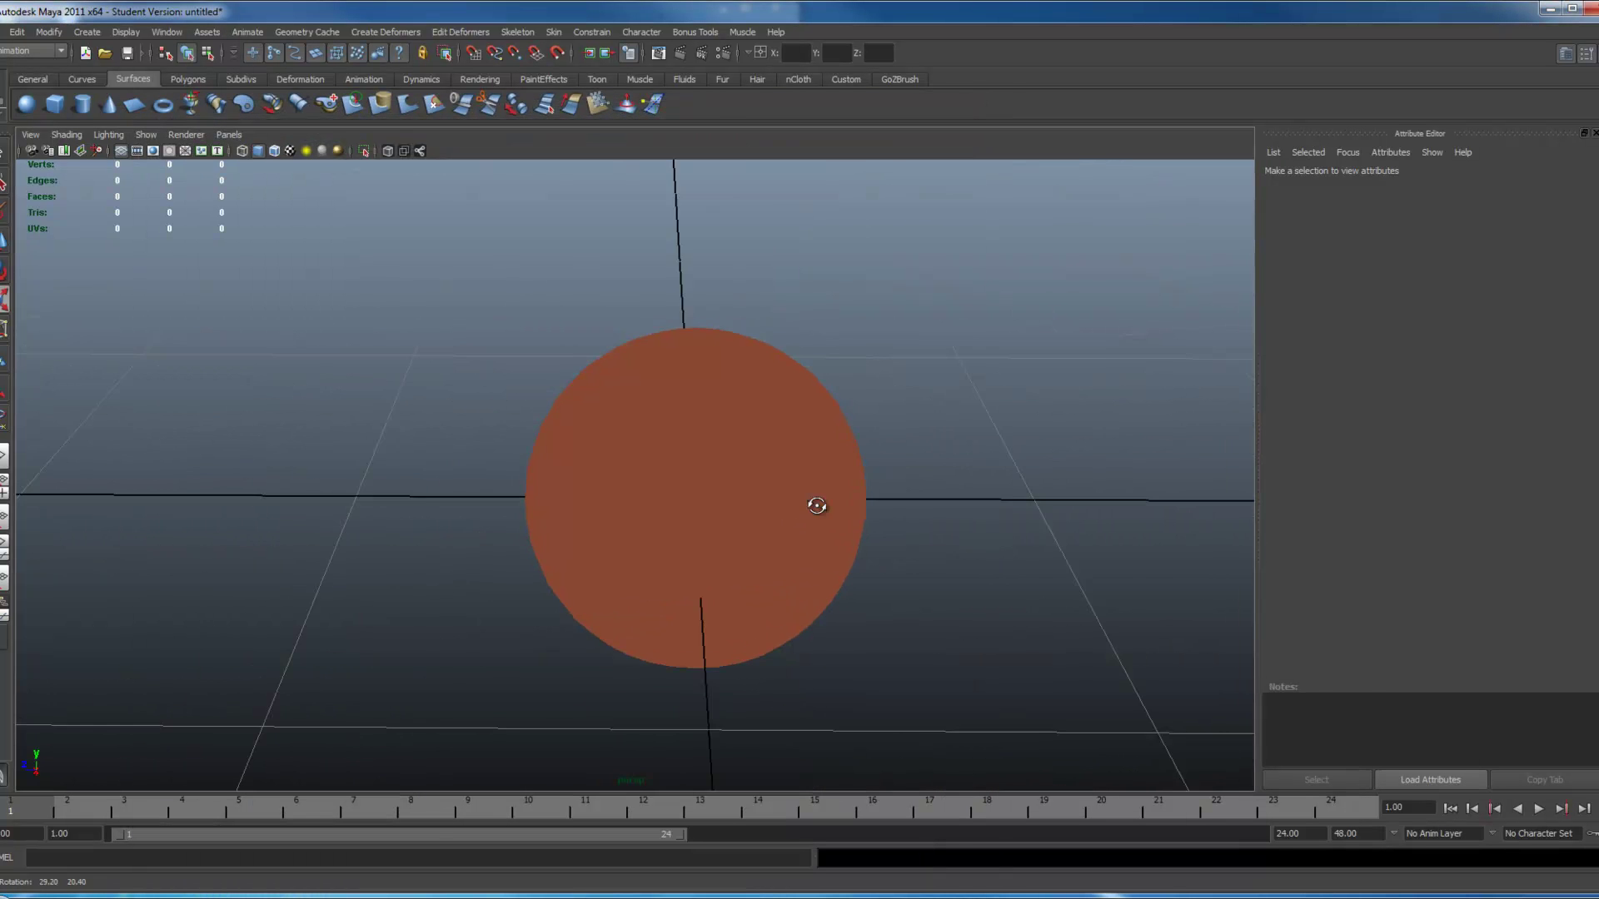
alt+drag(789, 511, 607, 375)
click(573, 616)
alt+drag(574, 615, 507, 378)
drag(483, 323, 869, 621)
alt+drag(667, 621, 724, 635)
click(985, 695)
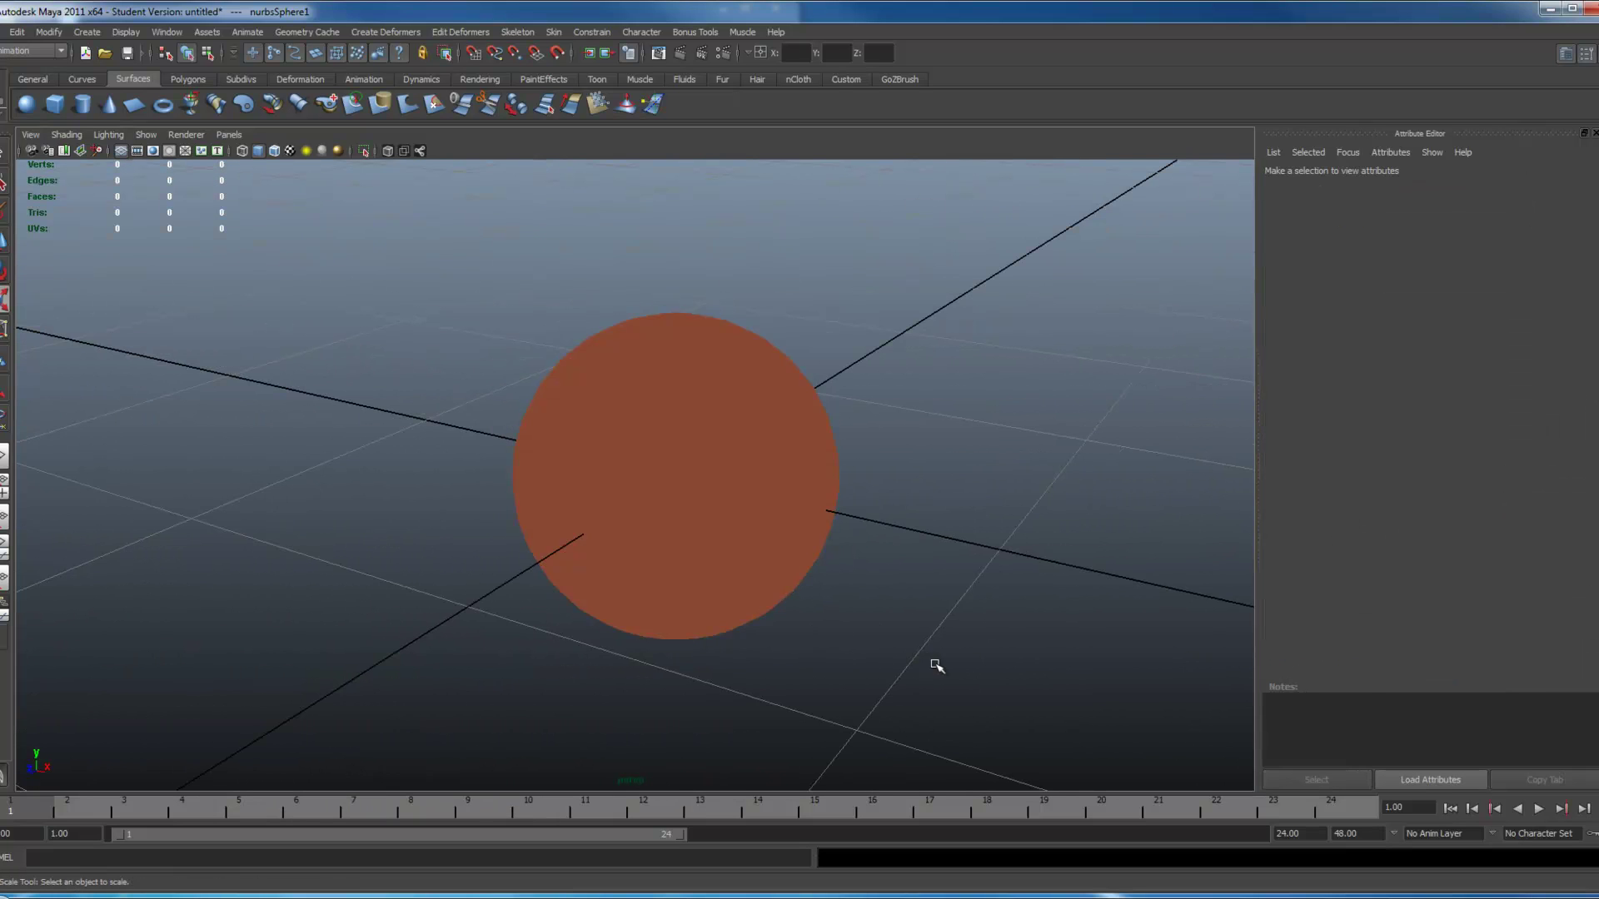
alt+right_drag(985, 696, 672, 555)
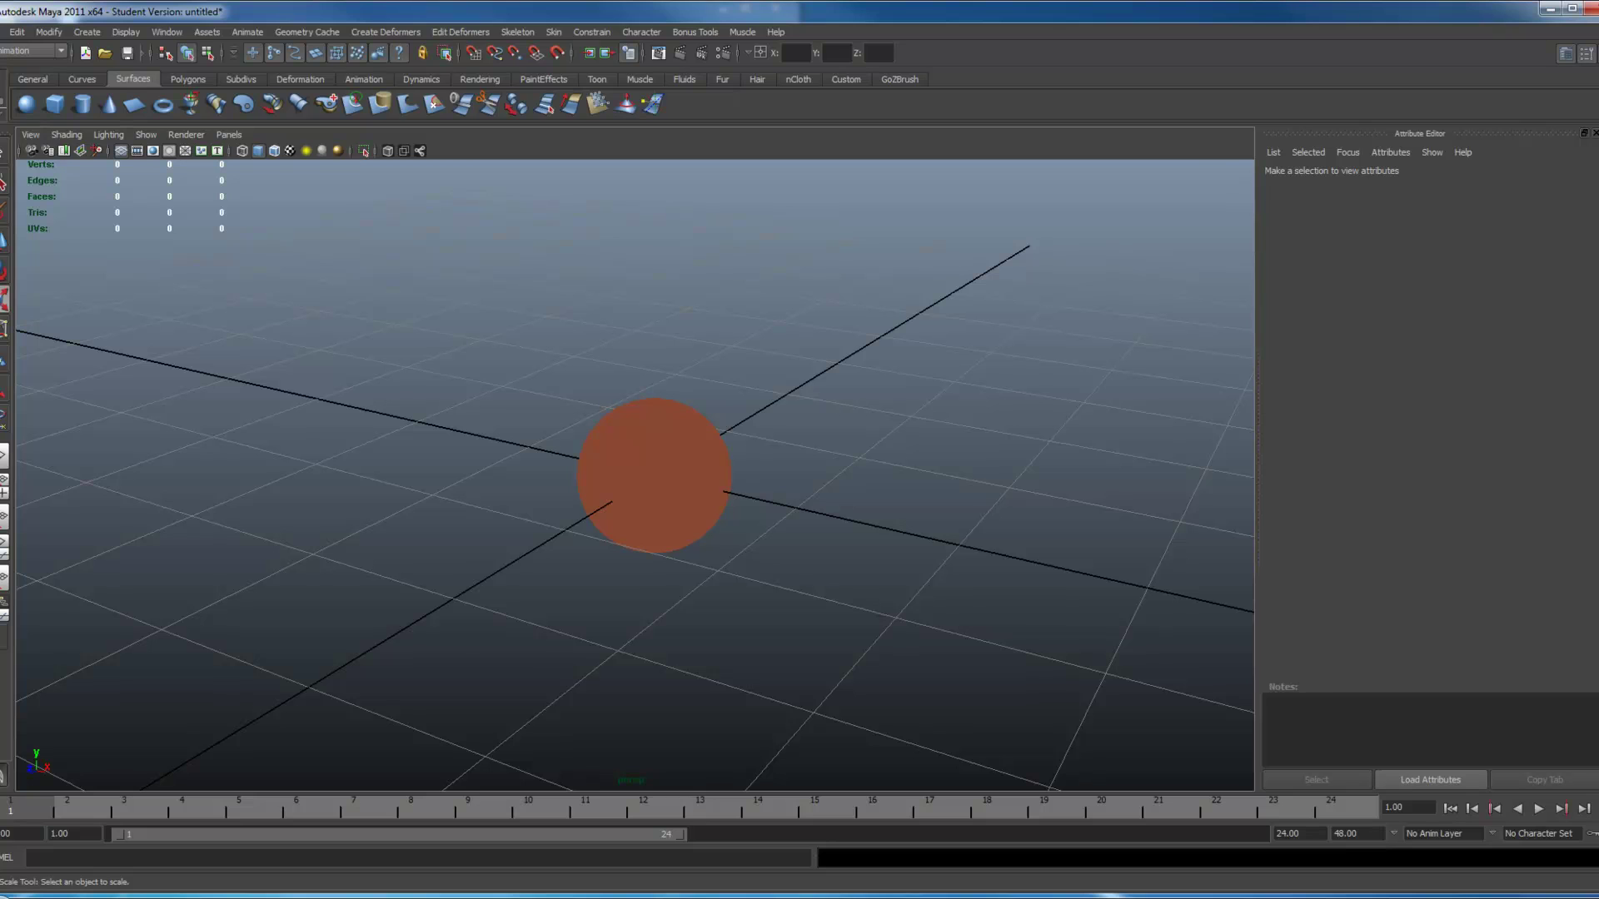